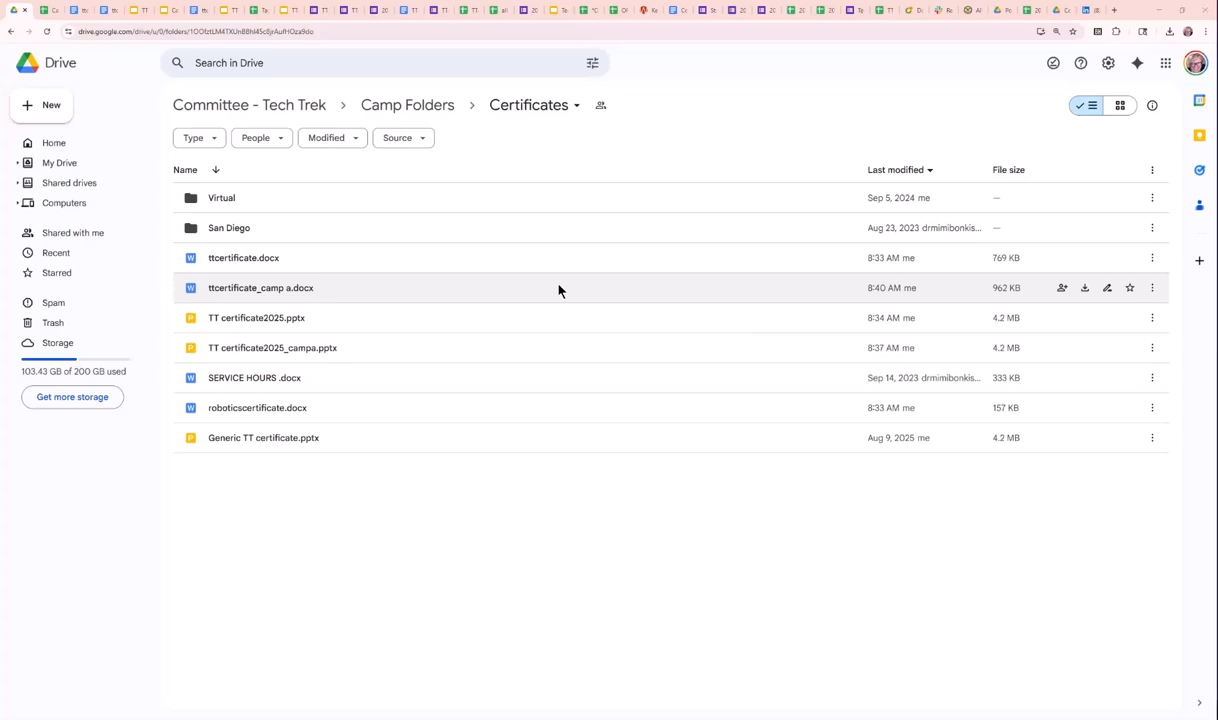
Open the TT certificate2025_campa.pptx presentation from the Certificates folder.
right_click(363, 273)
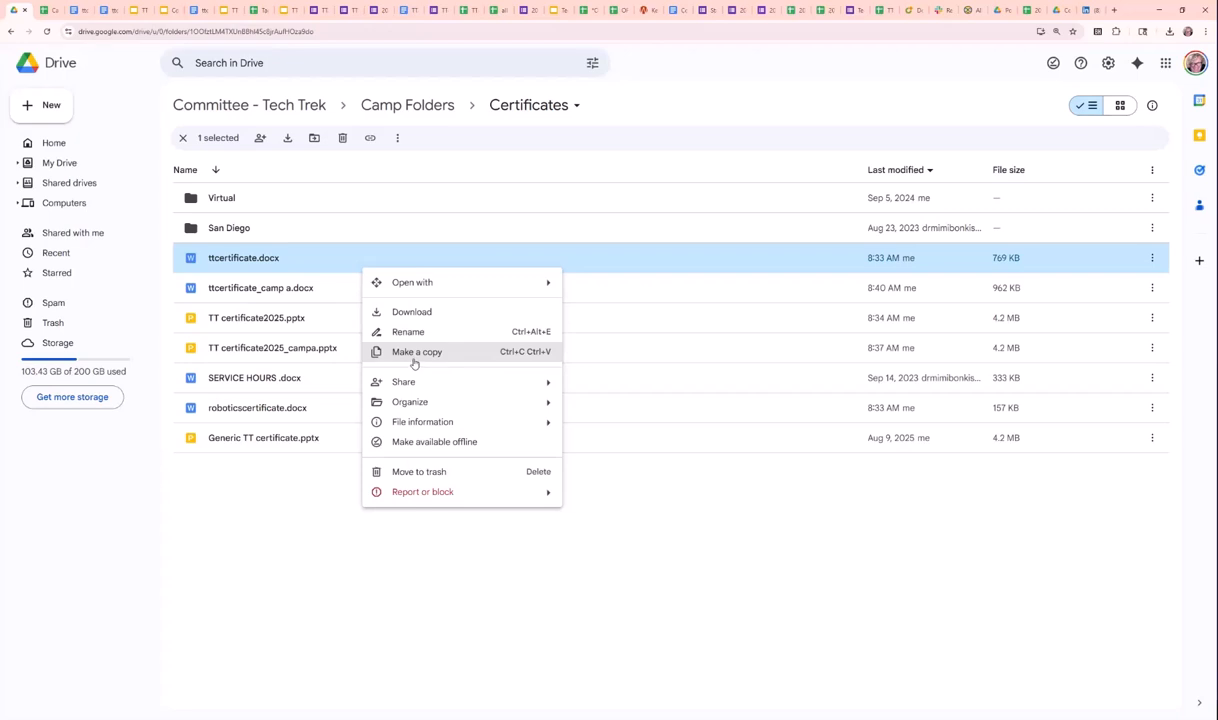
click(218, 292)
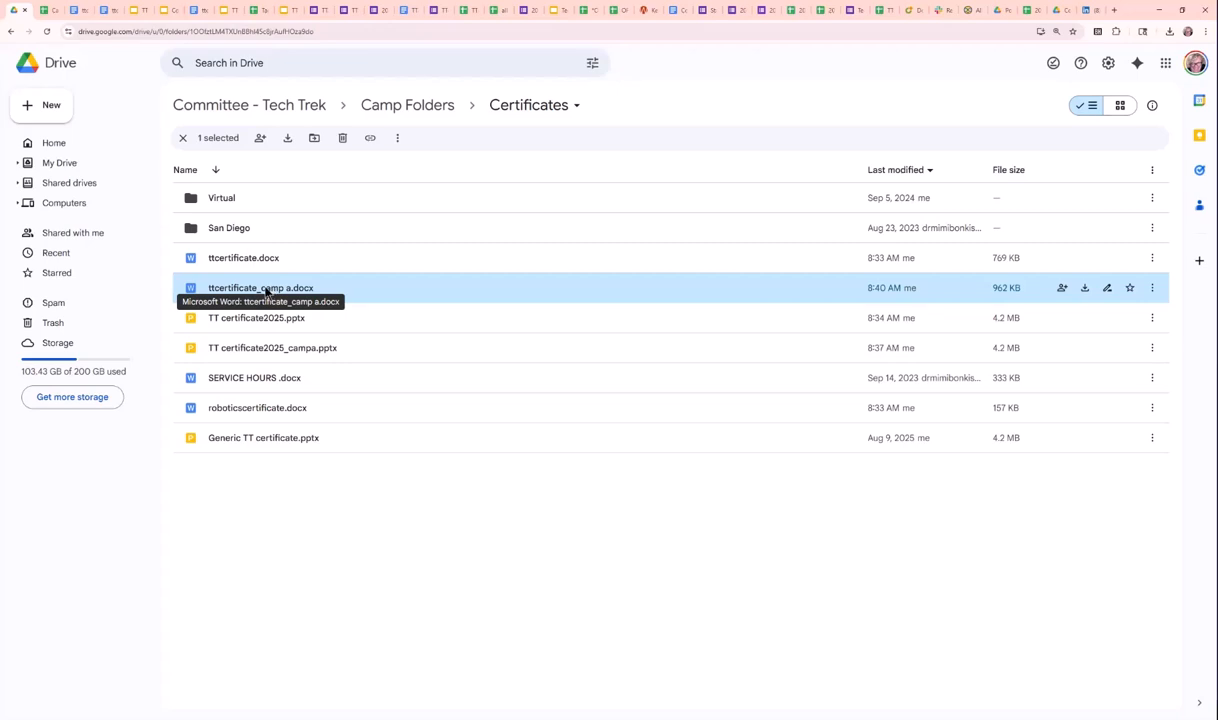
click(256, 317)
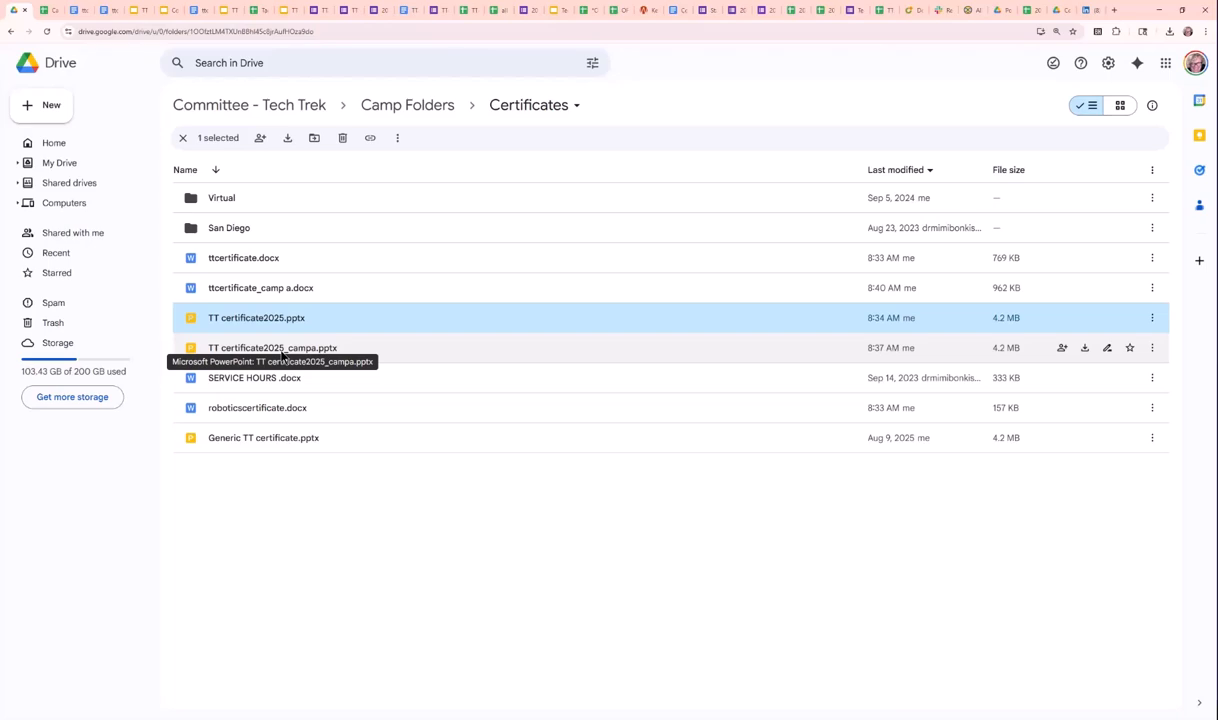
double_click(282, 350)
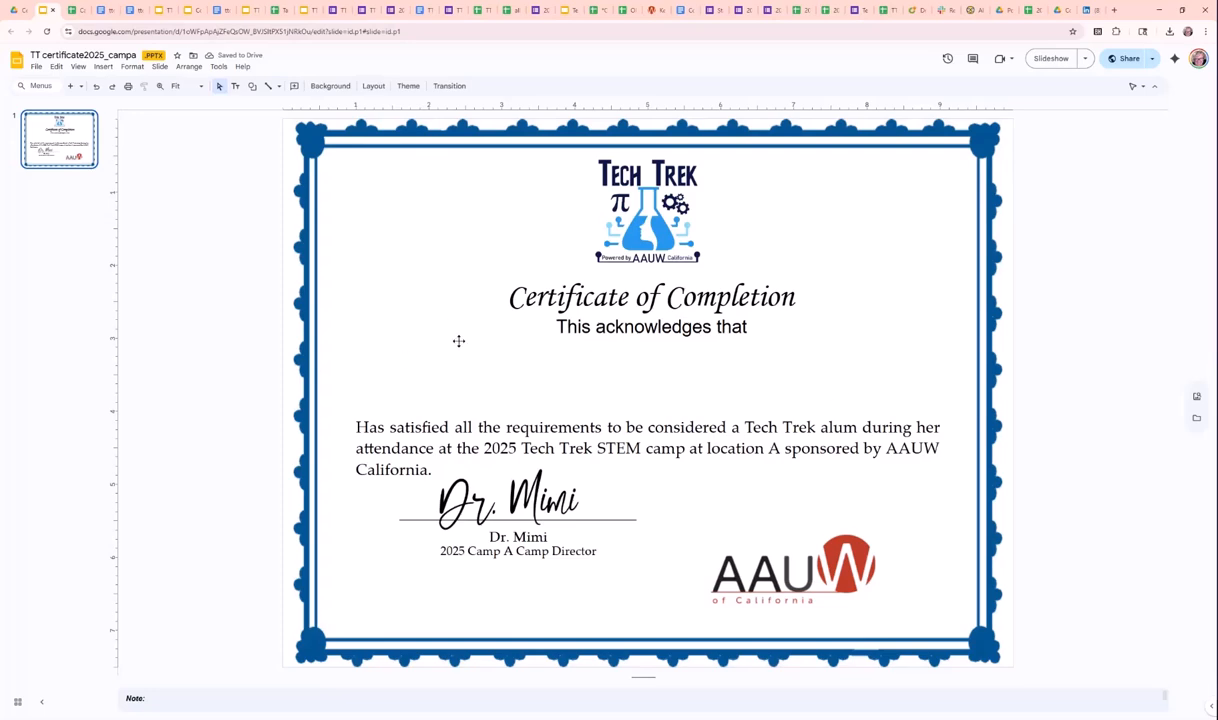
Examine the certificate's blank name box, the "location A" wording in the body text and the signature image.
click(517, 370)
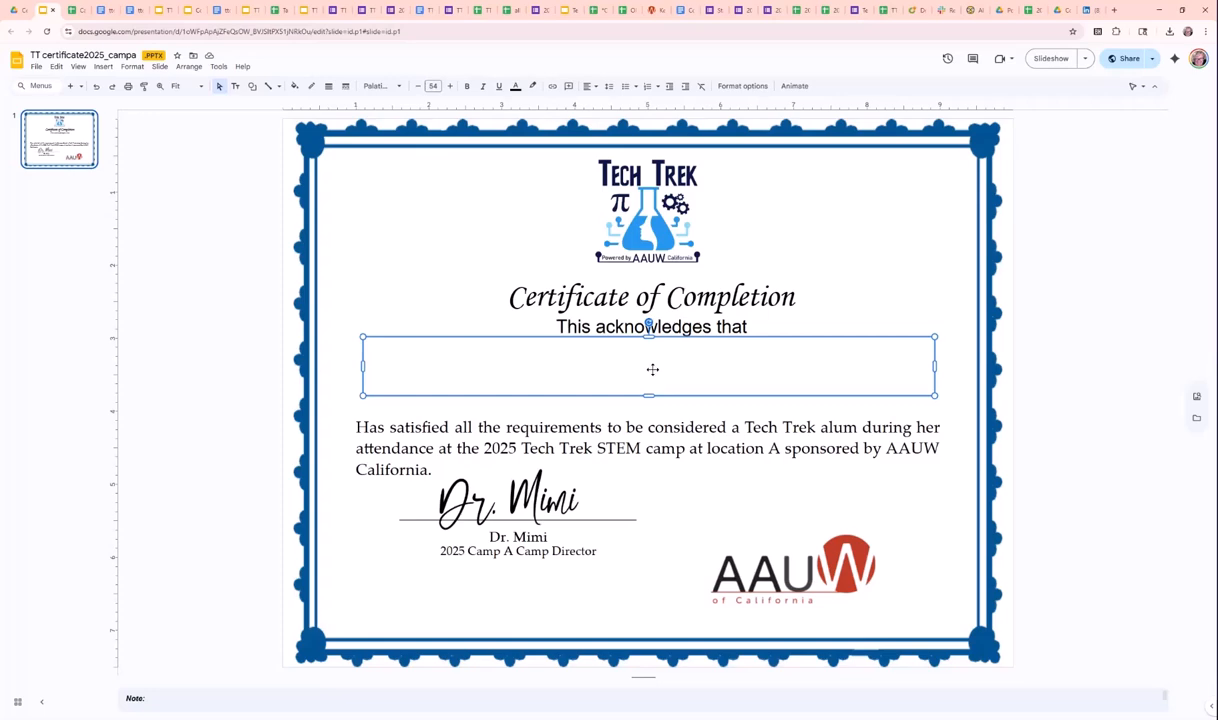
click(622, 449)
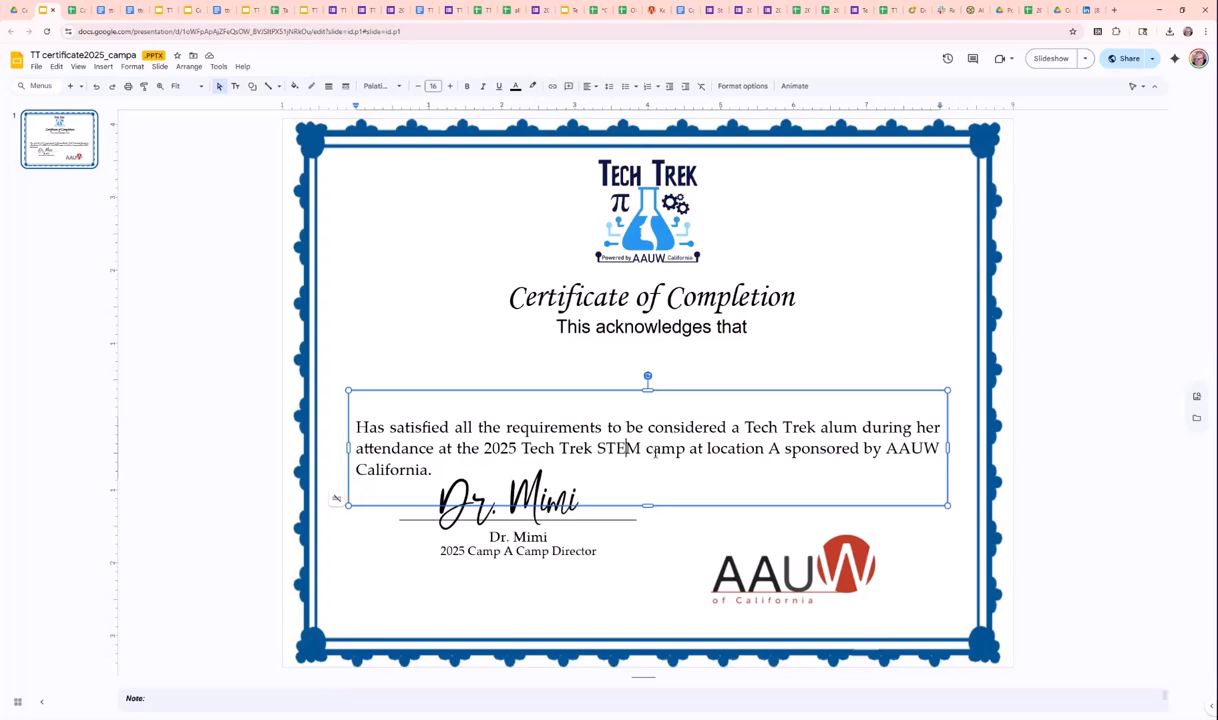
double_click(735, 448)
shift+click(777, 449)
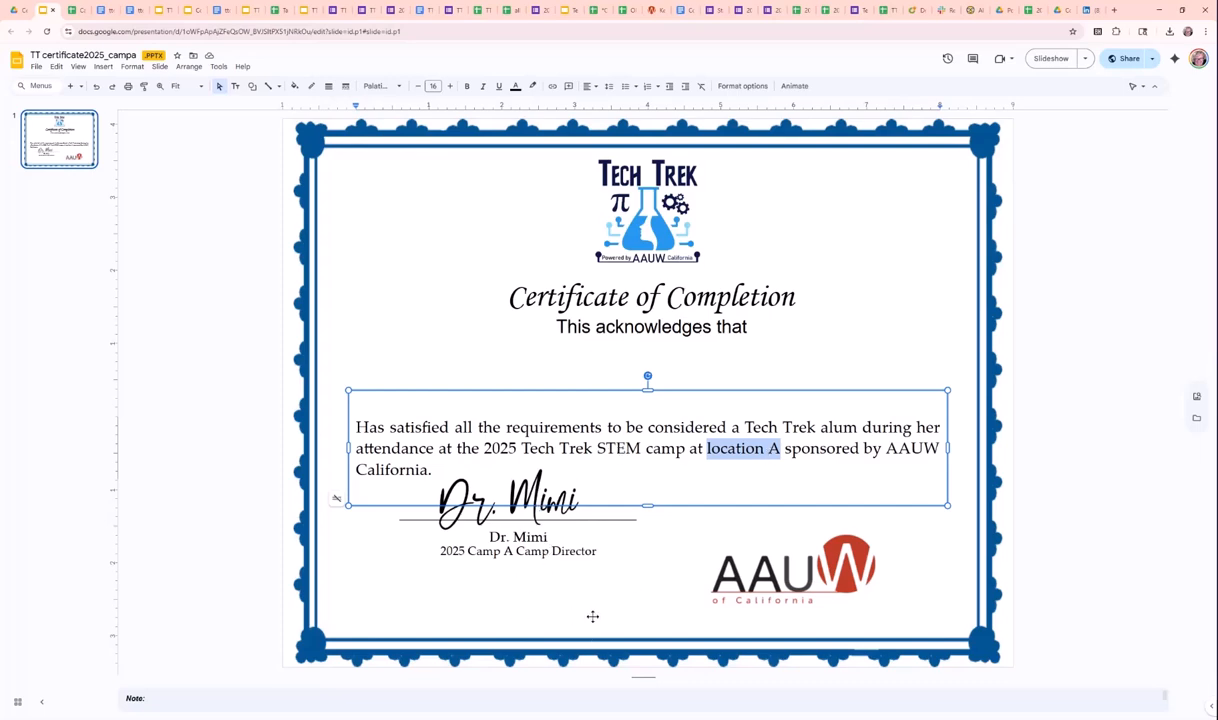
click(562, 587)
click(549, 508)
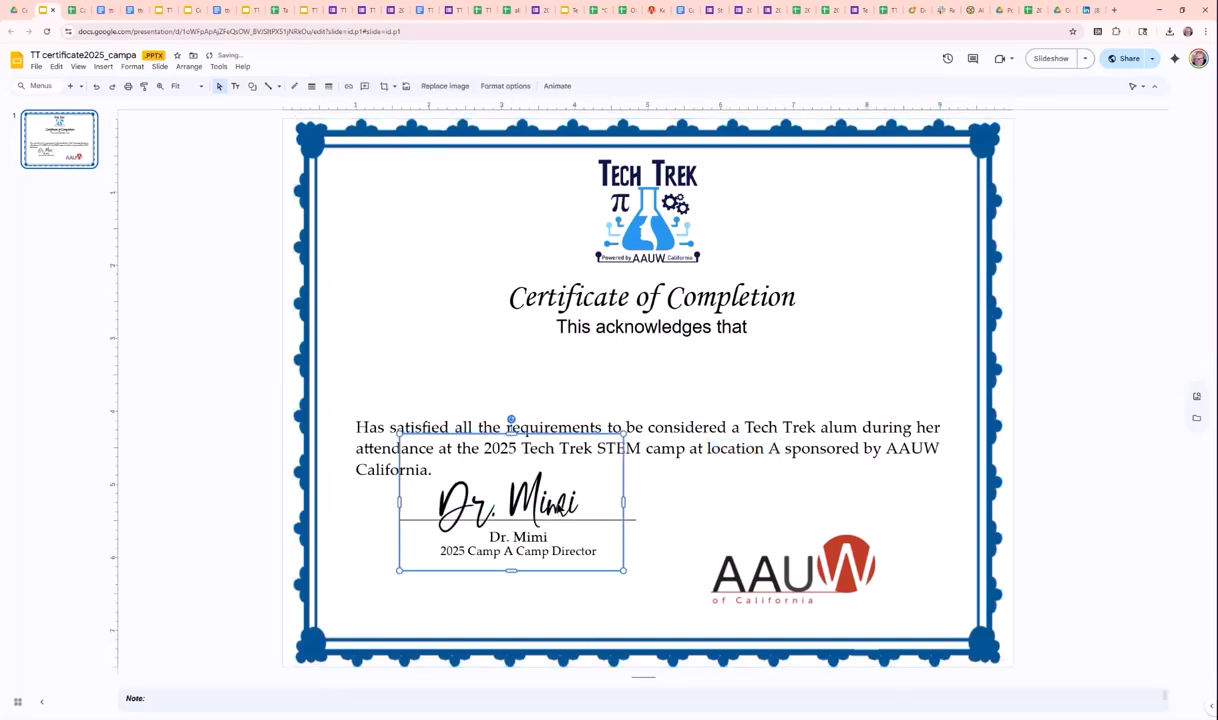
click(635, 476)
click(639, 528)
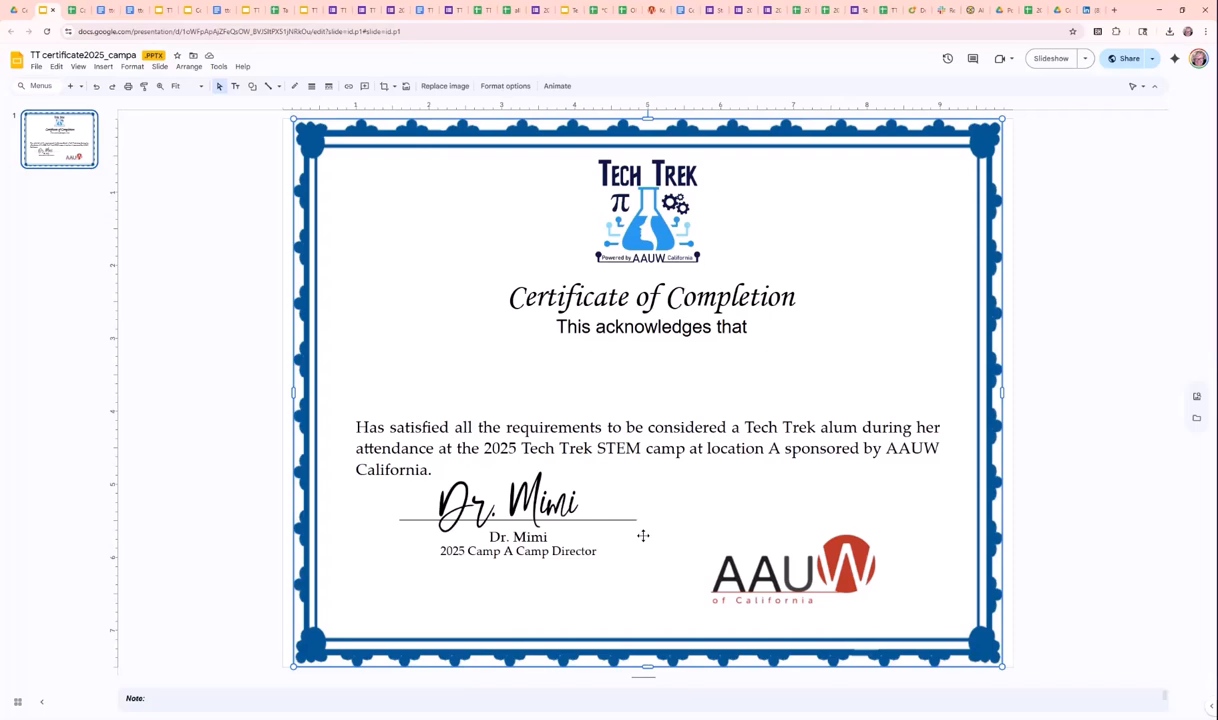
click(567, 541)
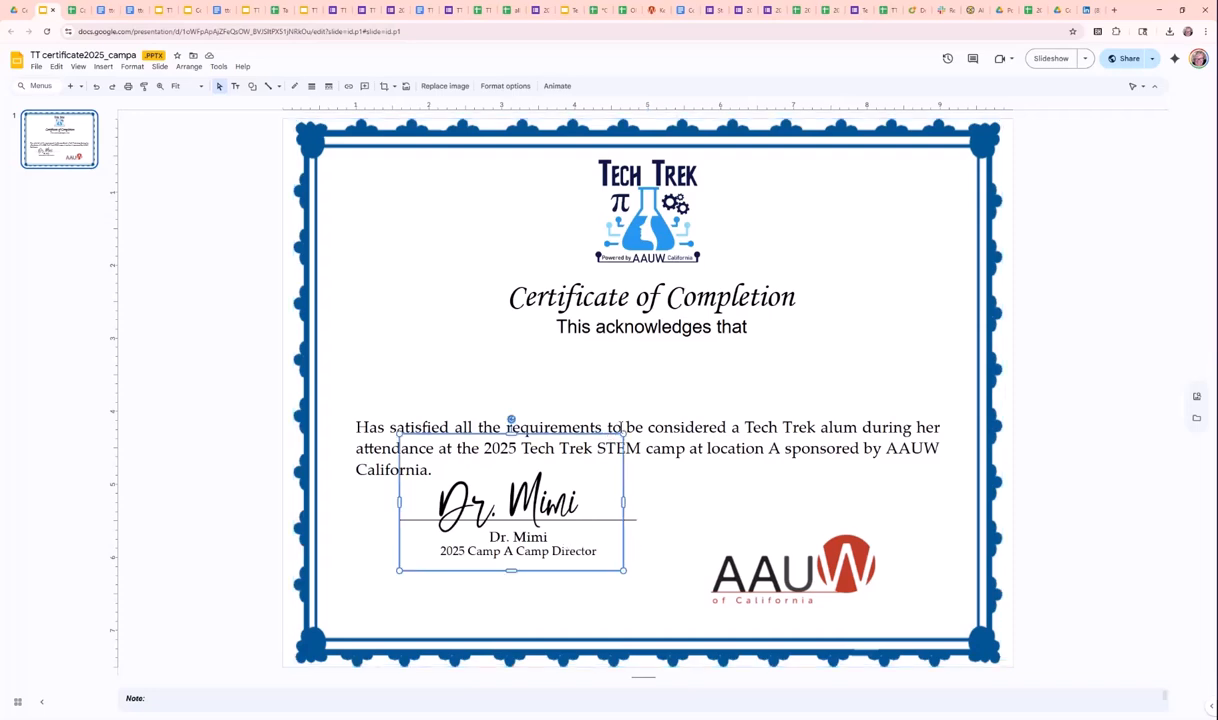
Move the signature image up over the body text and return it to the signature line.
mouse_move(588, 452)
mouse_down()
mouse_move(605, 390)
mouse_move(575, 364)
mouse_up()
click(556, 537)
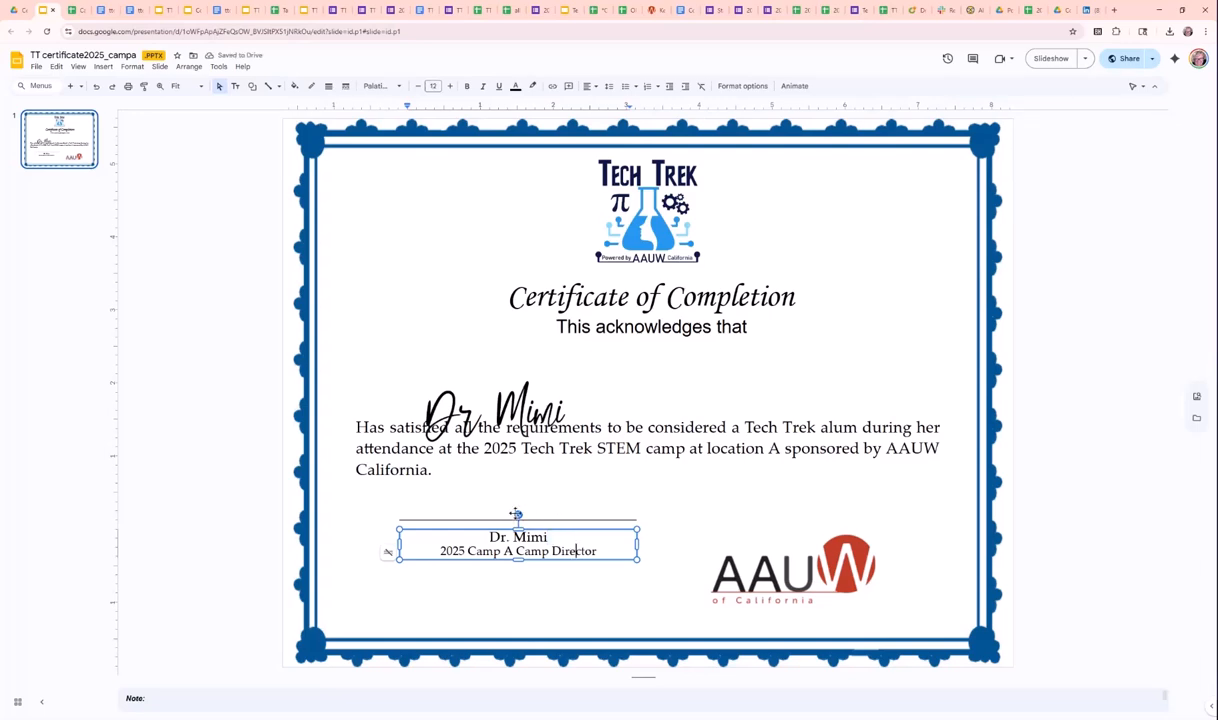
click(515, 380)
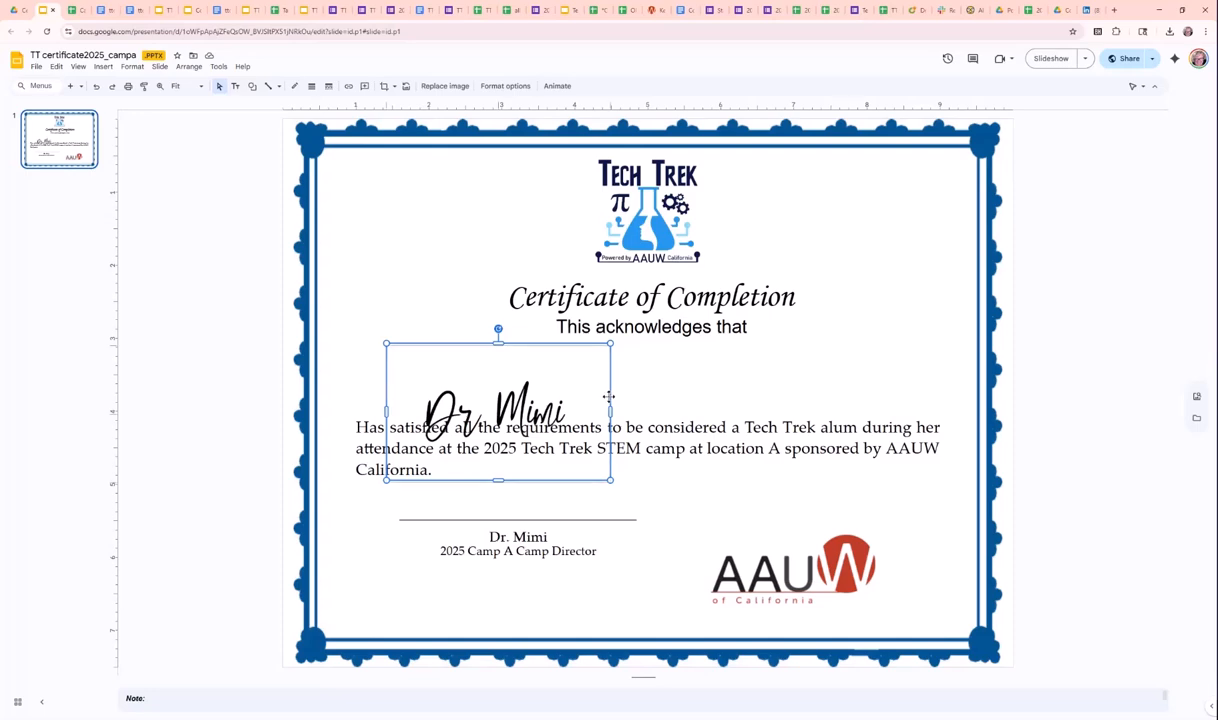
key(ctrl+z)
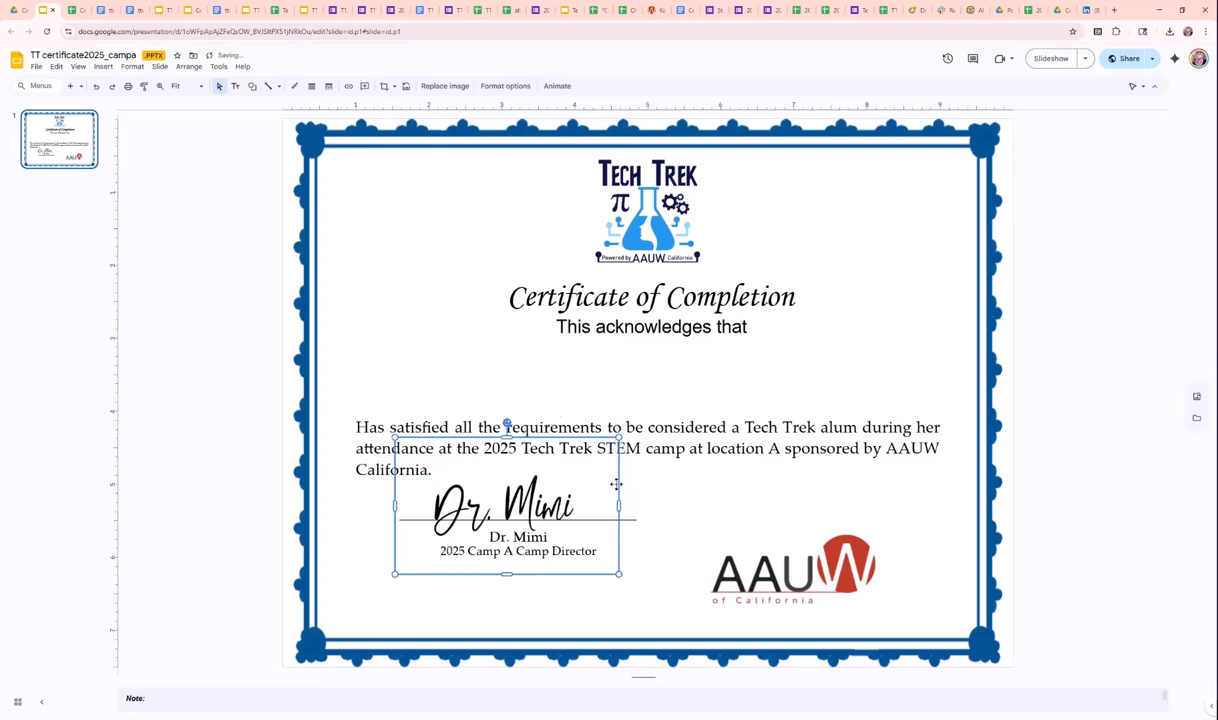
click(714, 497)
click(1138, 346)
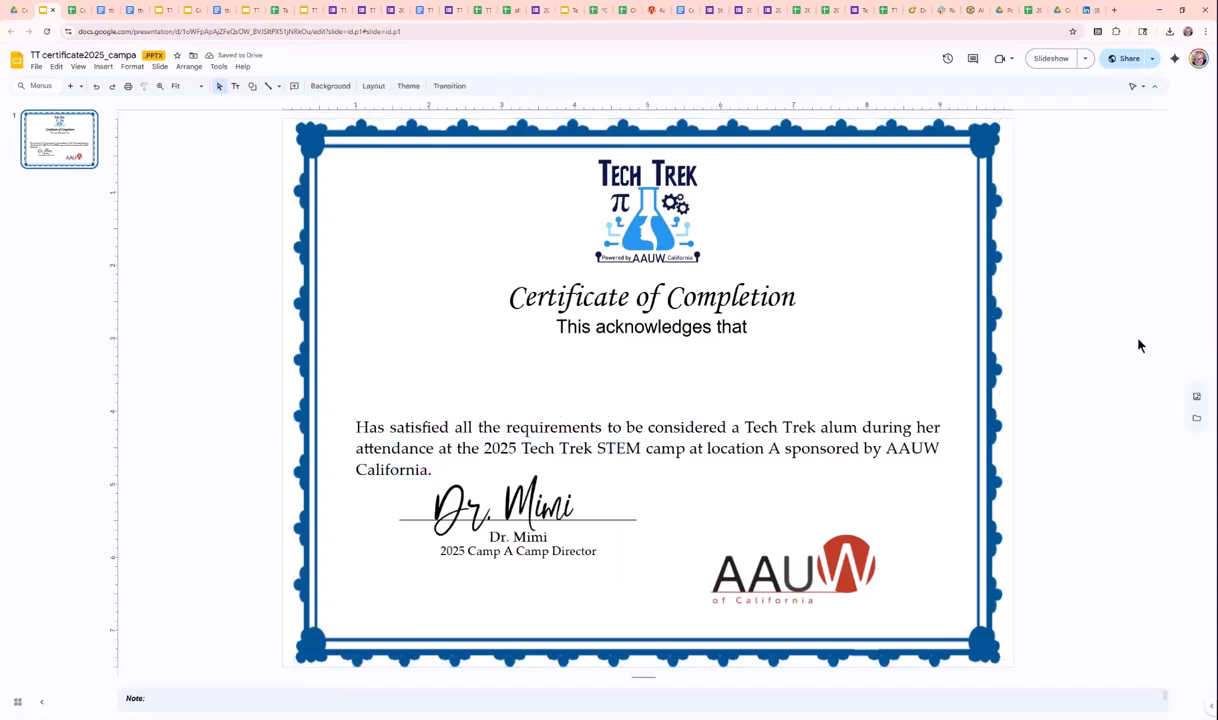
Download the current certificate slide as a PNG image and close the presentation.
click(37, 66)
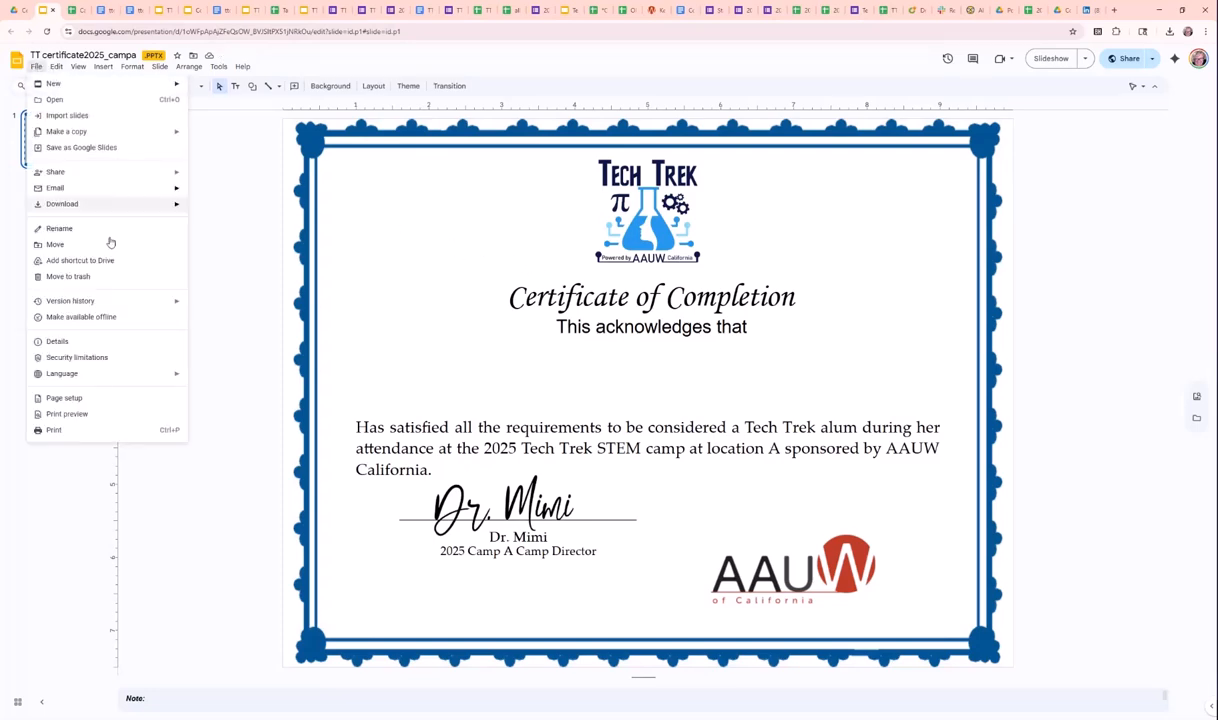
mouse_move(113, 207)
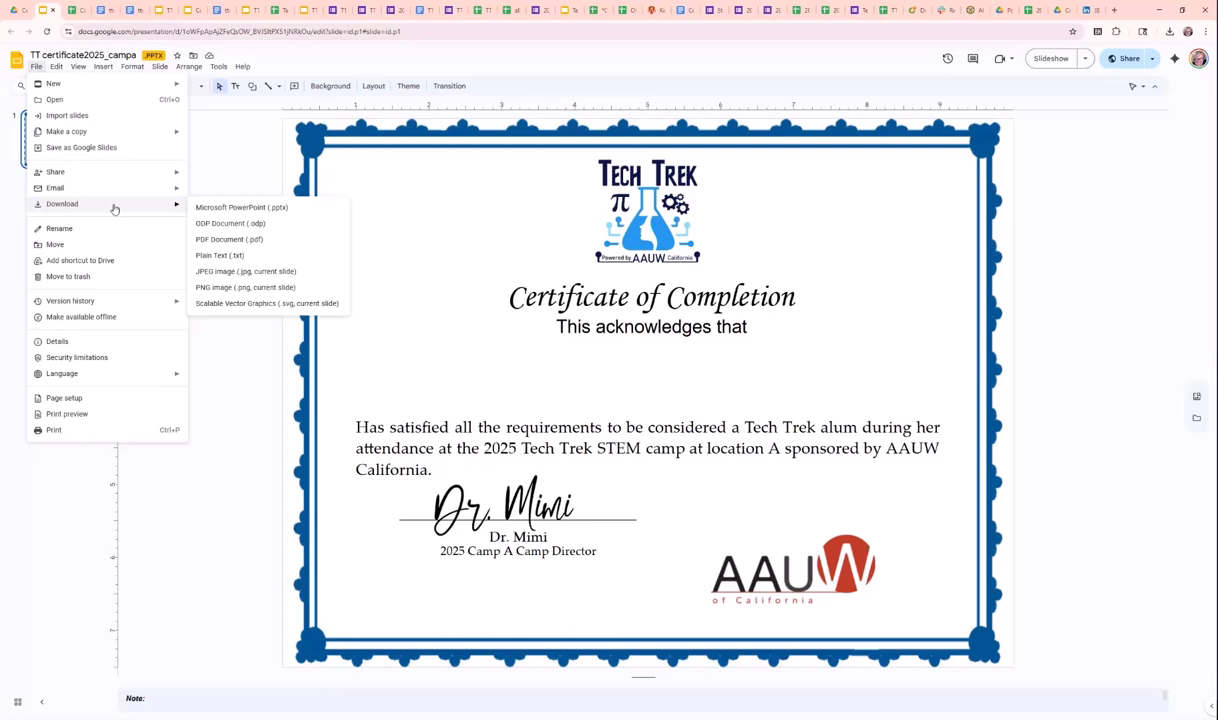
click(225, 288)
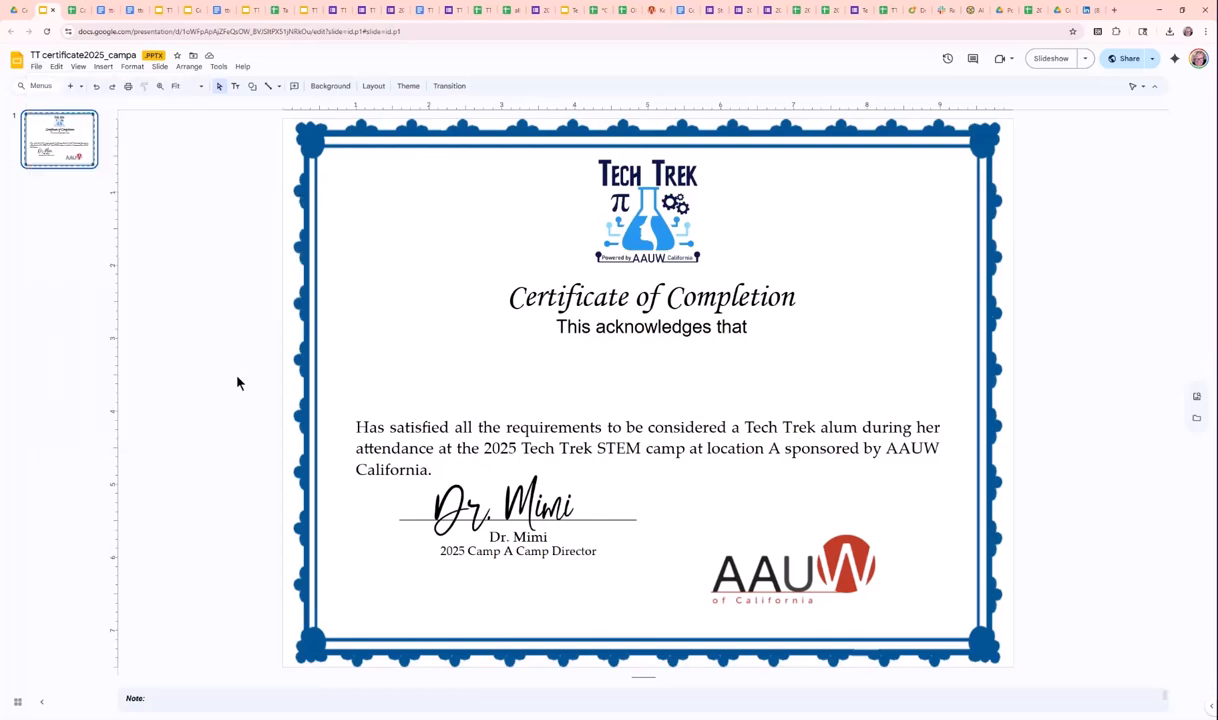
click(52, 10)
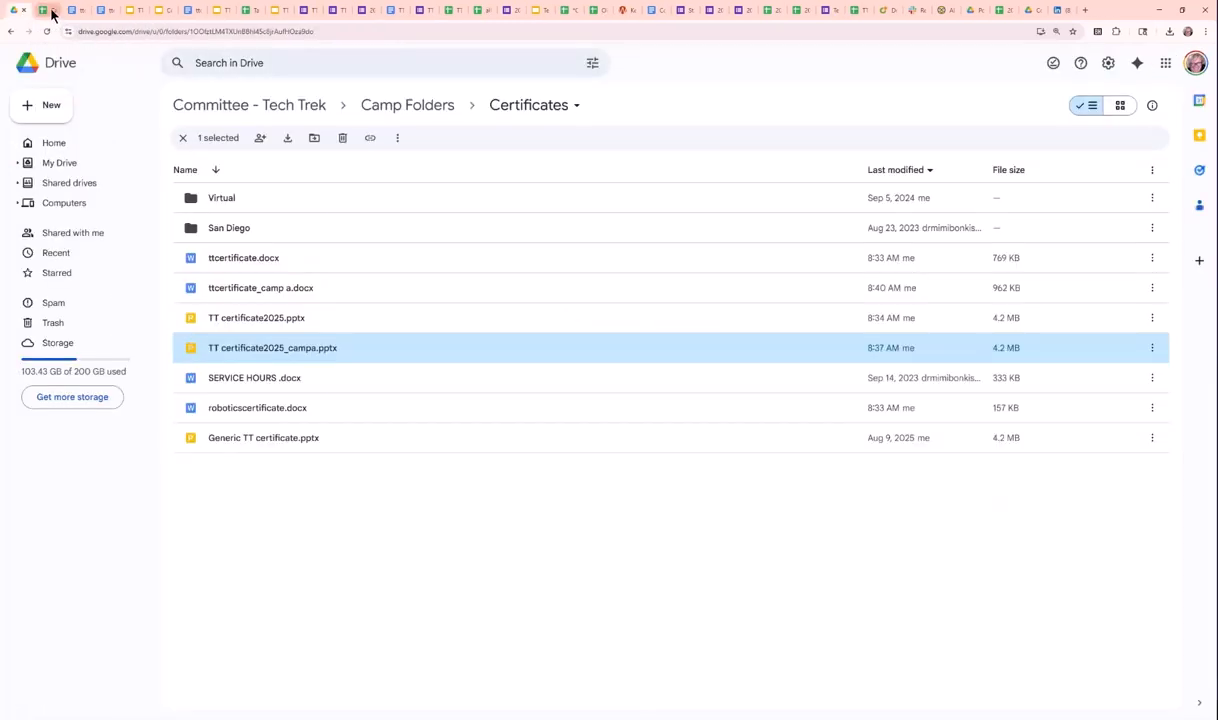
Review the columns of Camper Certs 2025.xlsx in the San Diego folder, close it and return to the Certificates folder.
double_click(268, 232)
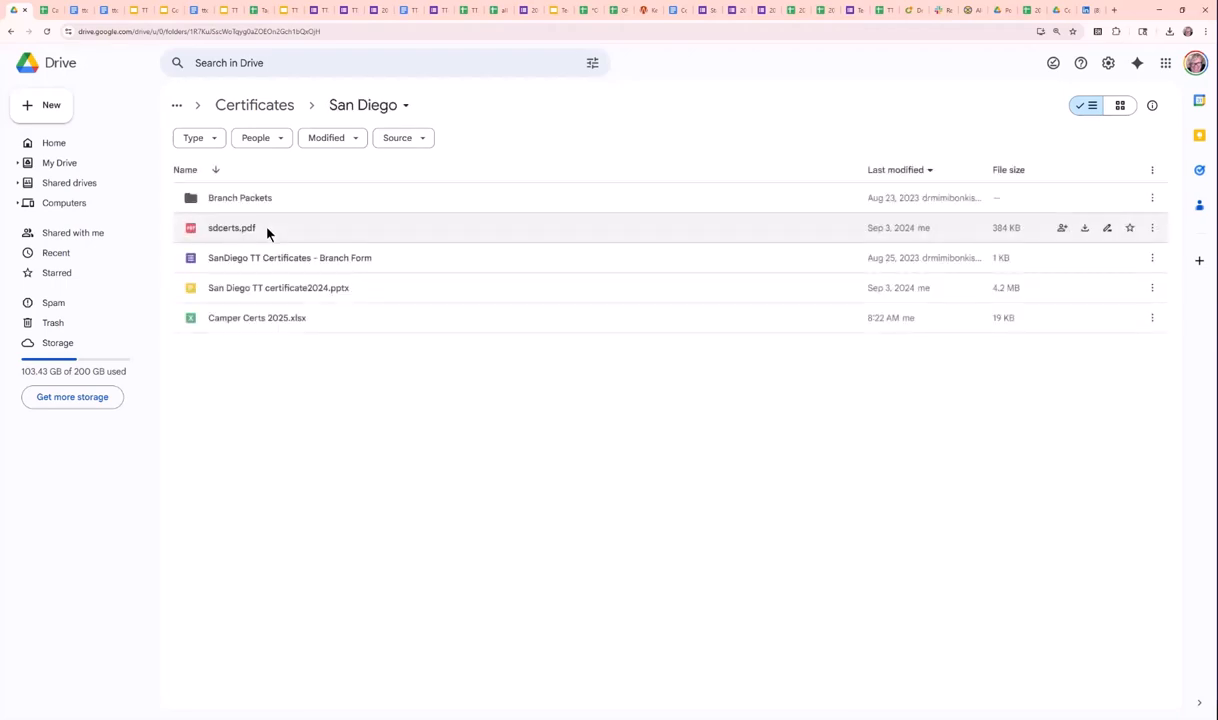
double_click(284, 326)
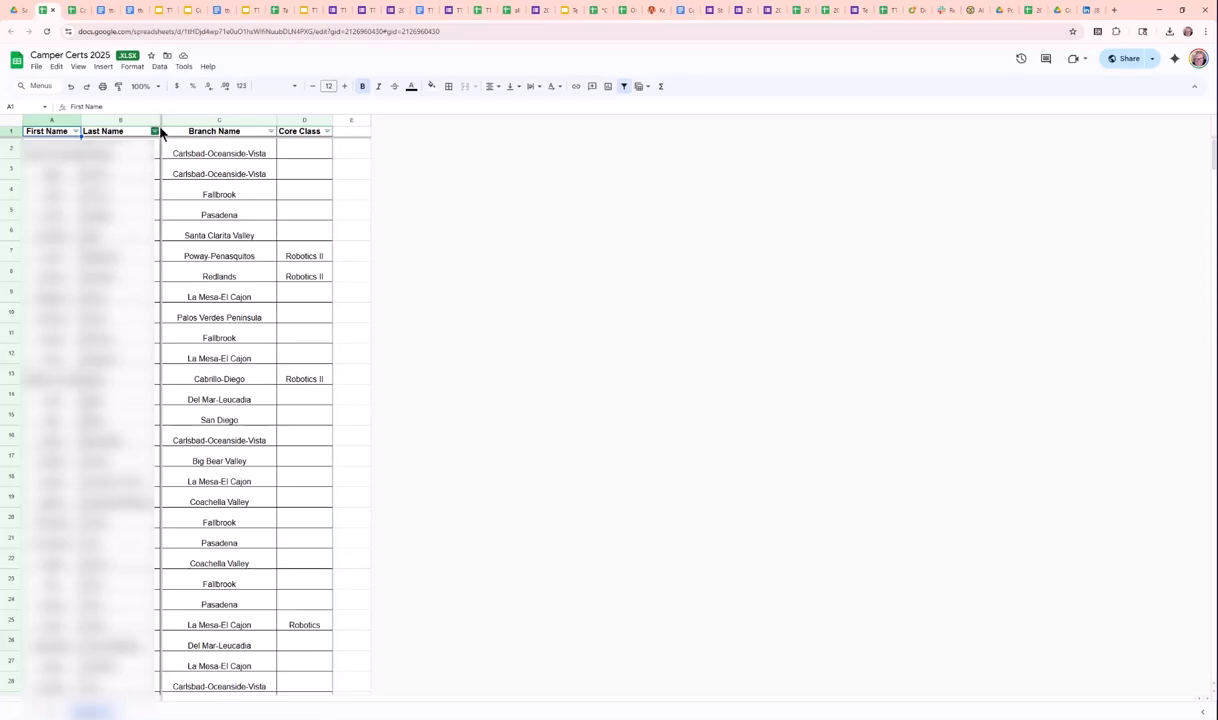
click(54, 13)
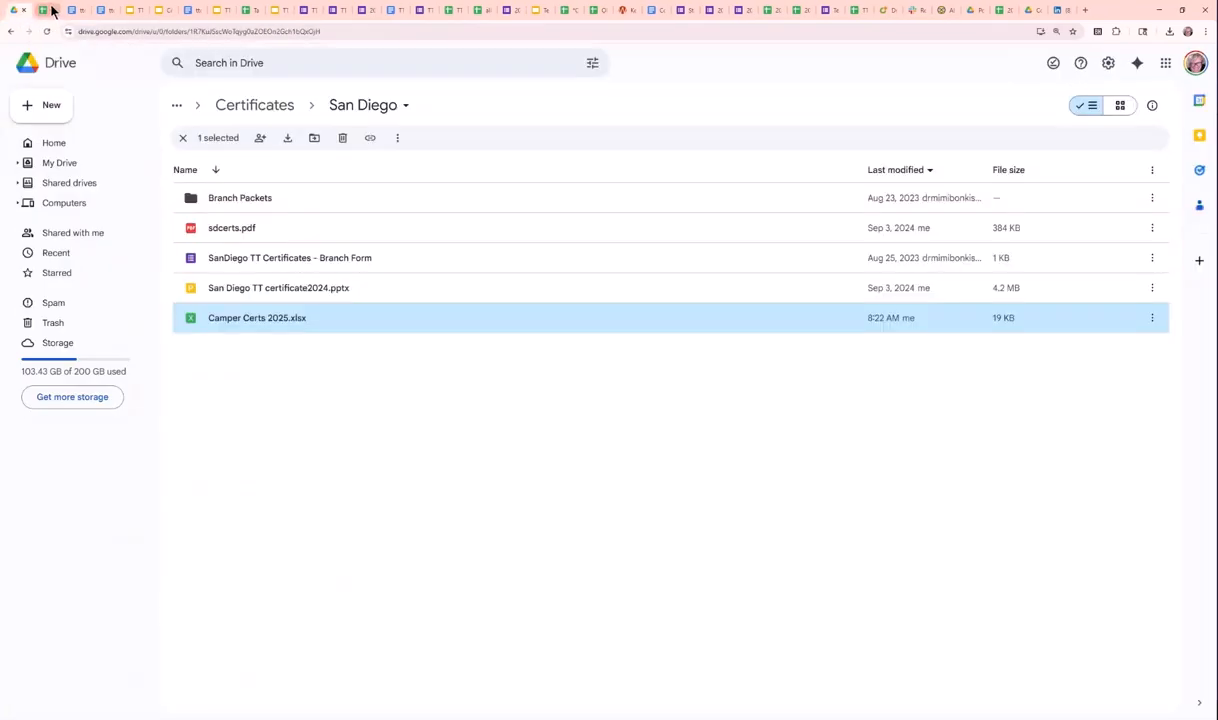
click(280, 106)
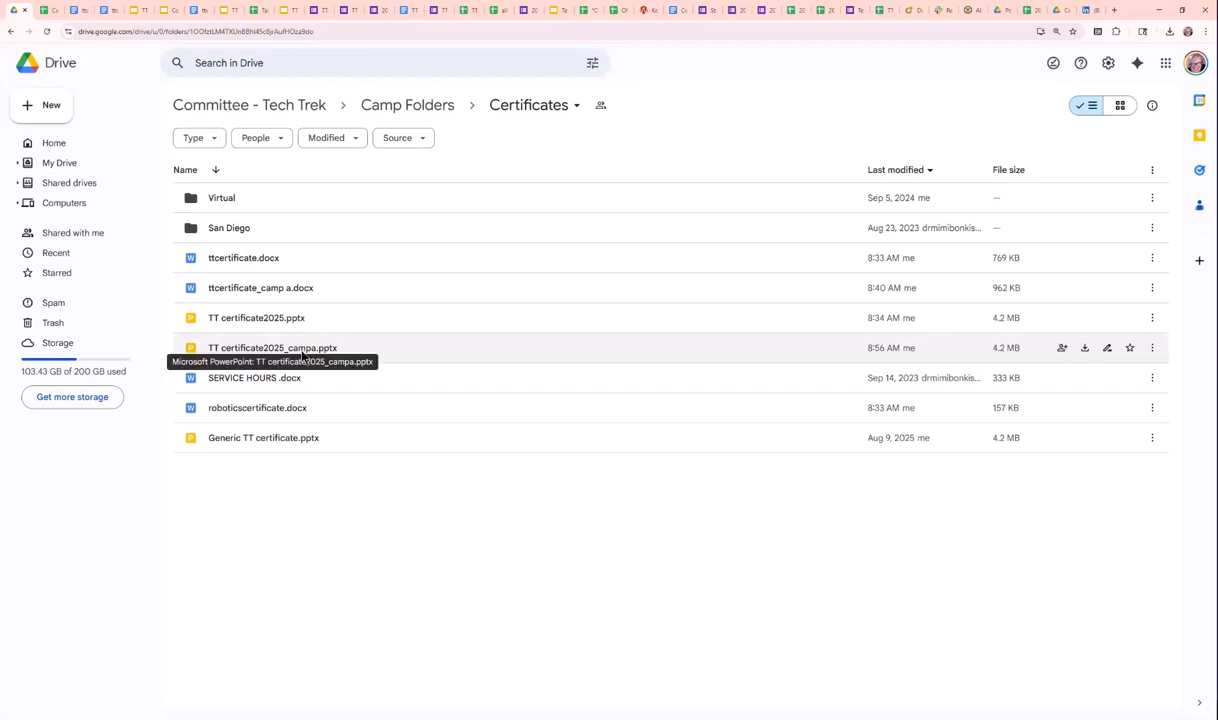
View the merge-field layout of ttcertificate.docx, close it and select ttcertificate_camp a.docx in the folder.
double_click(271, 260)
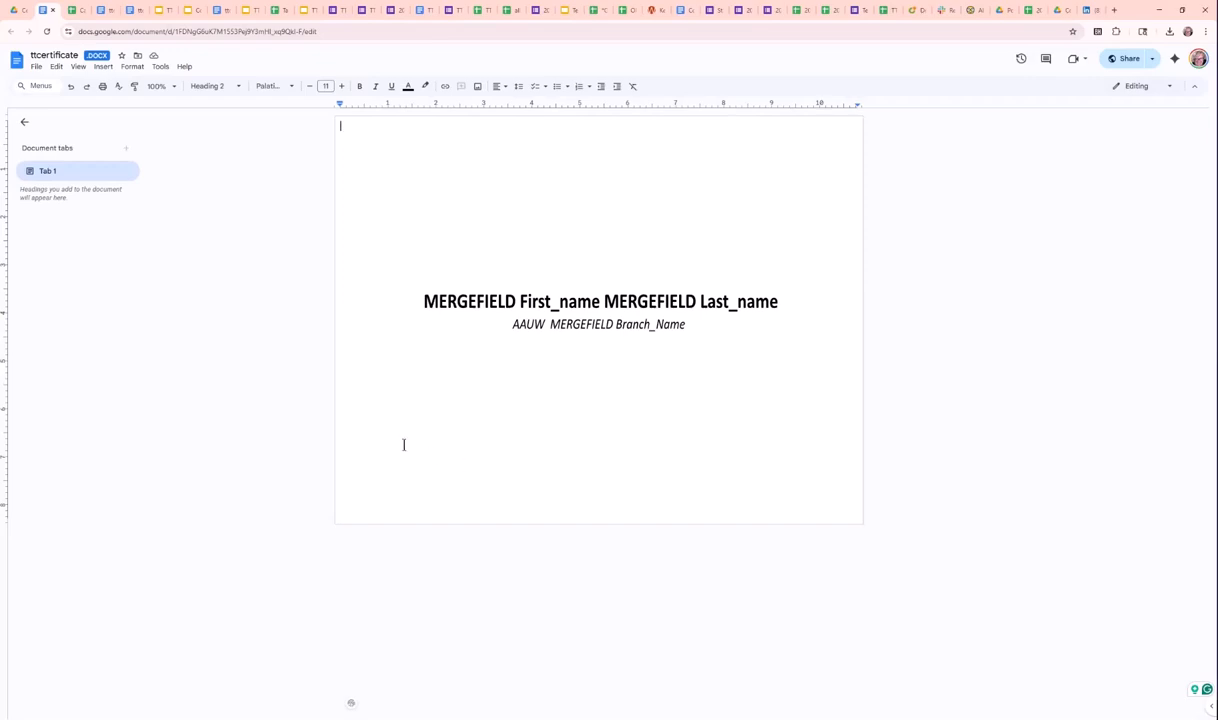
click(53, 11)
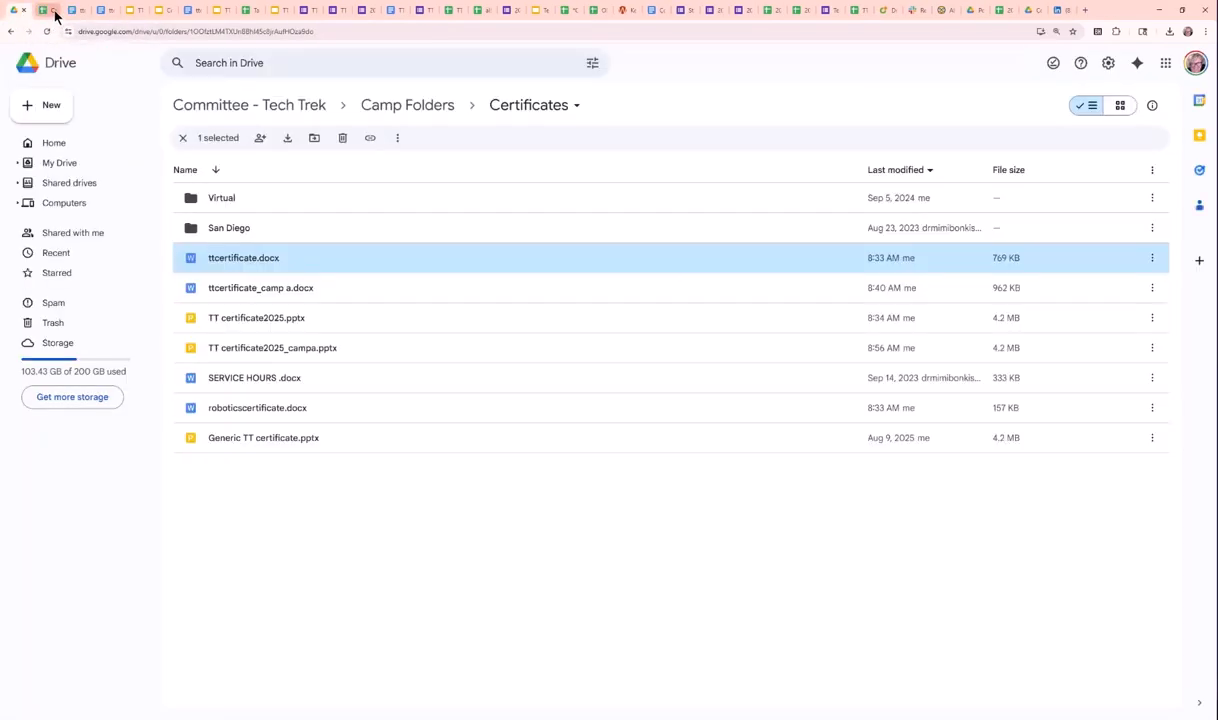
click(316, 290)
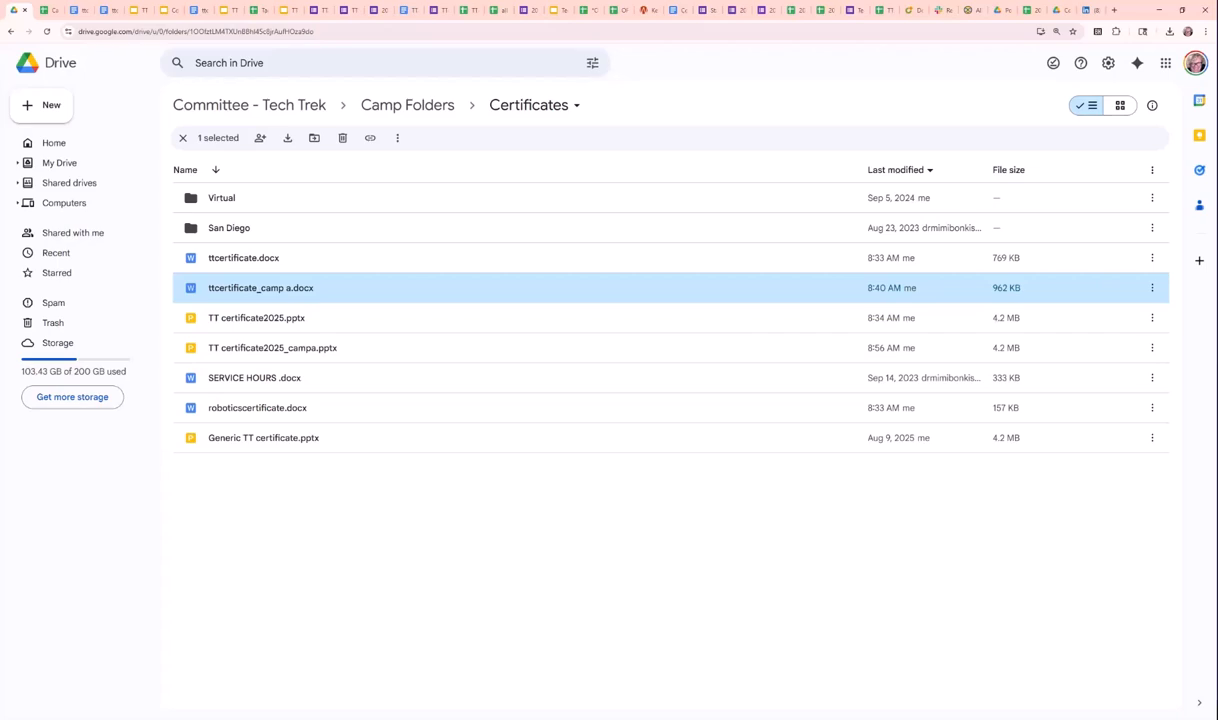
Switch to Word and close the open ttcertificate_camp a.docx without saving its changes.
key(alt+Tab)
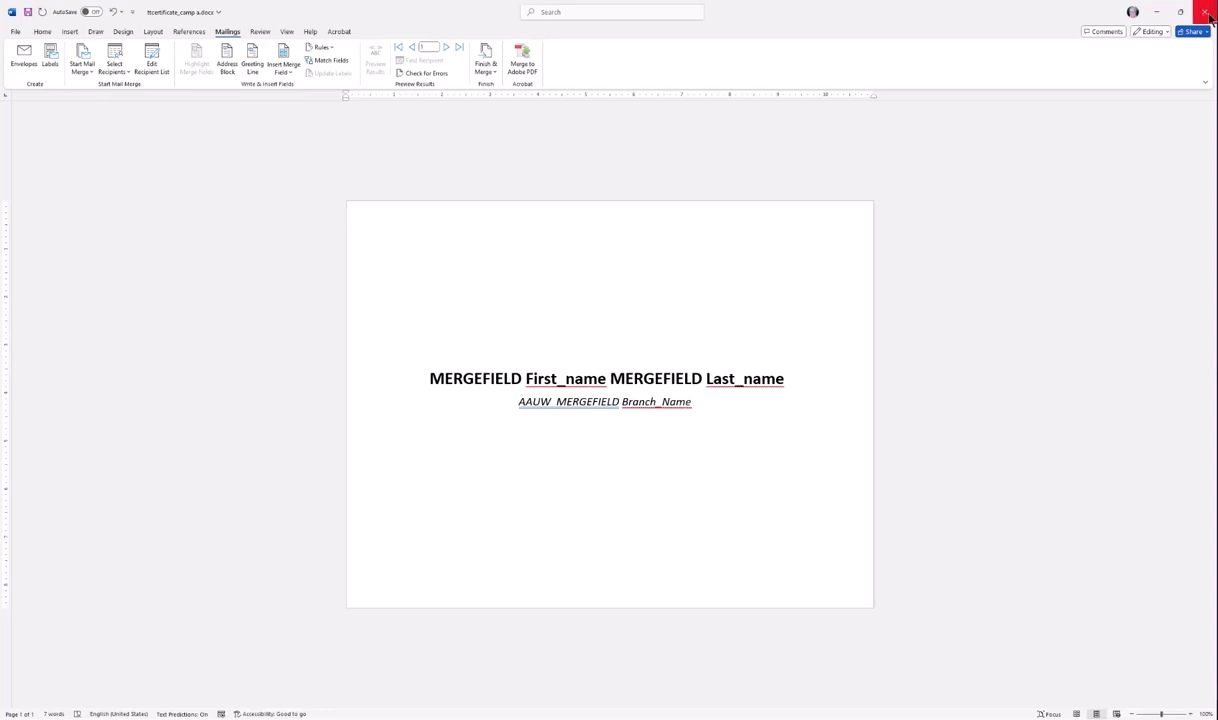
key(ctrl+w)
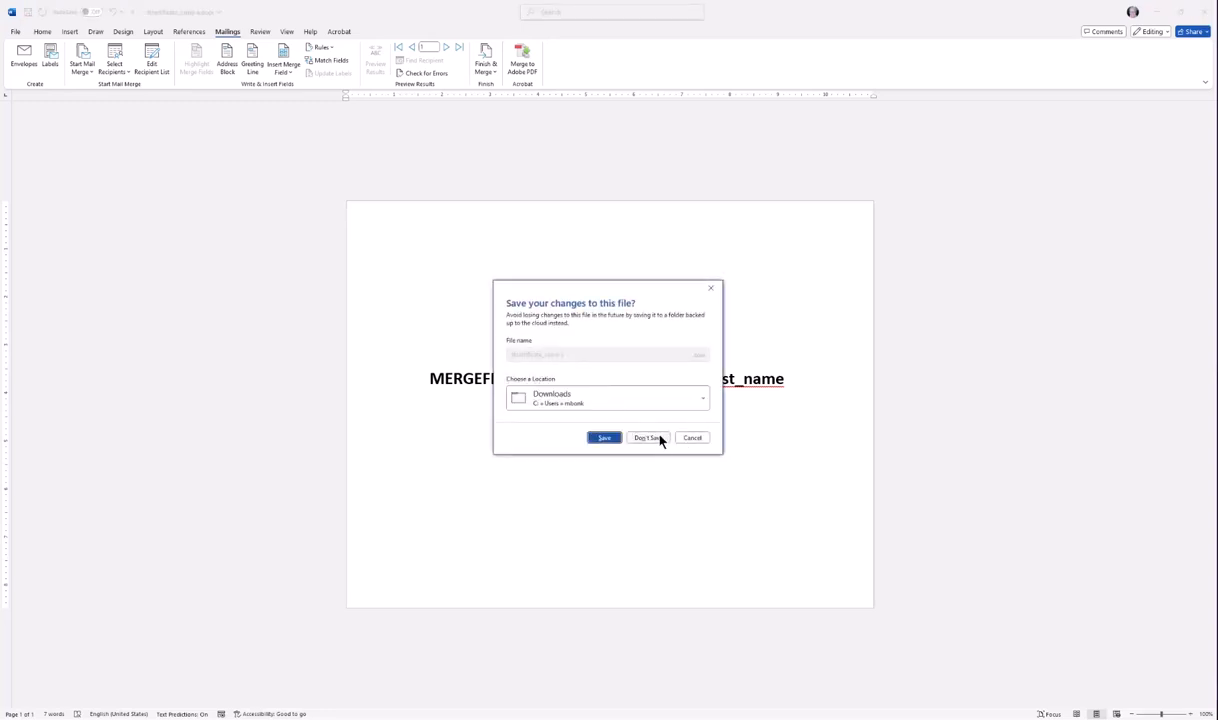
click(648, 437)
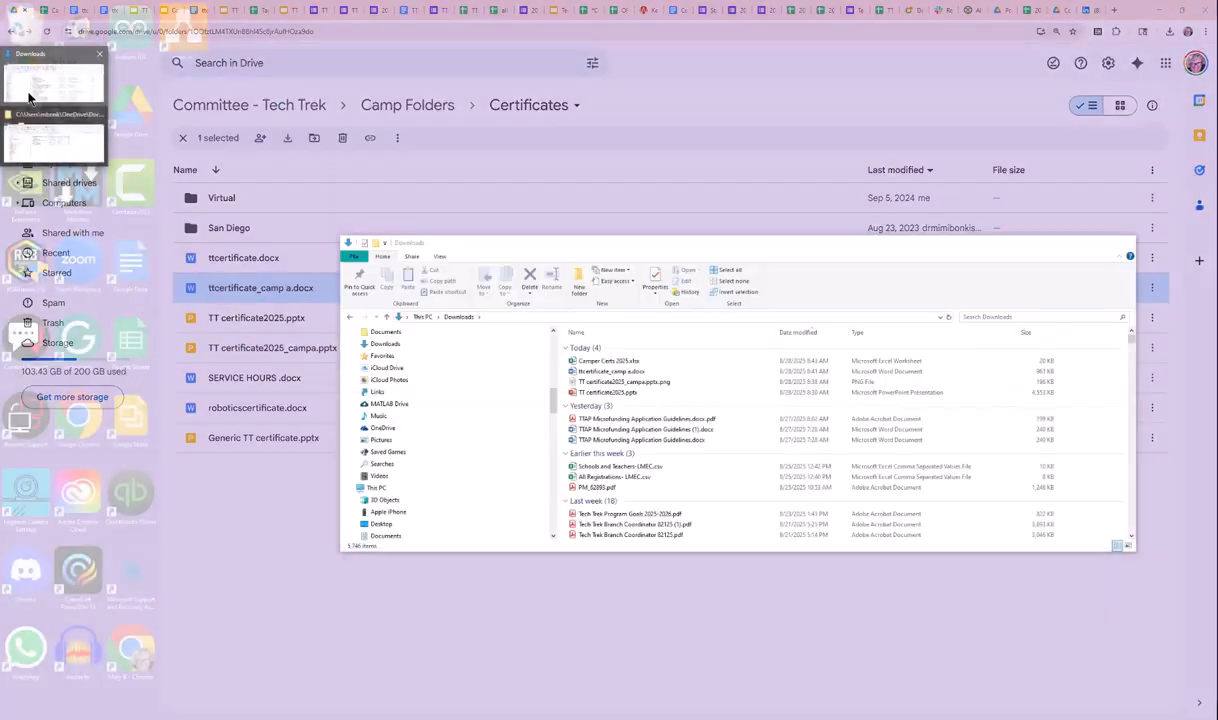
Open the downloaded copy of ttcertificate_camp a.docx from the computer's Downloads folder in Word.
click(27, 95)
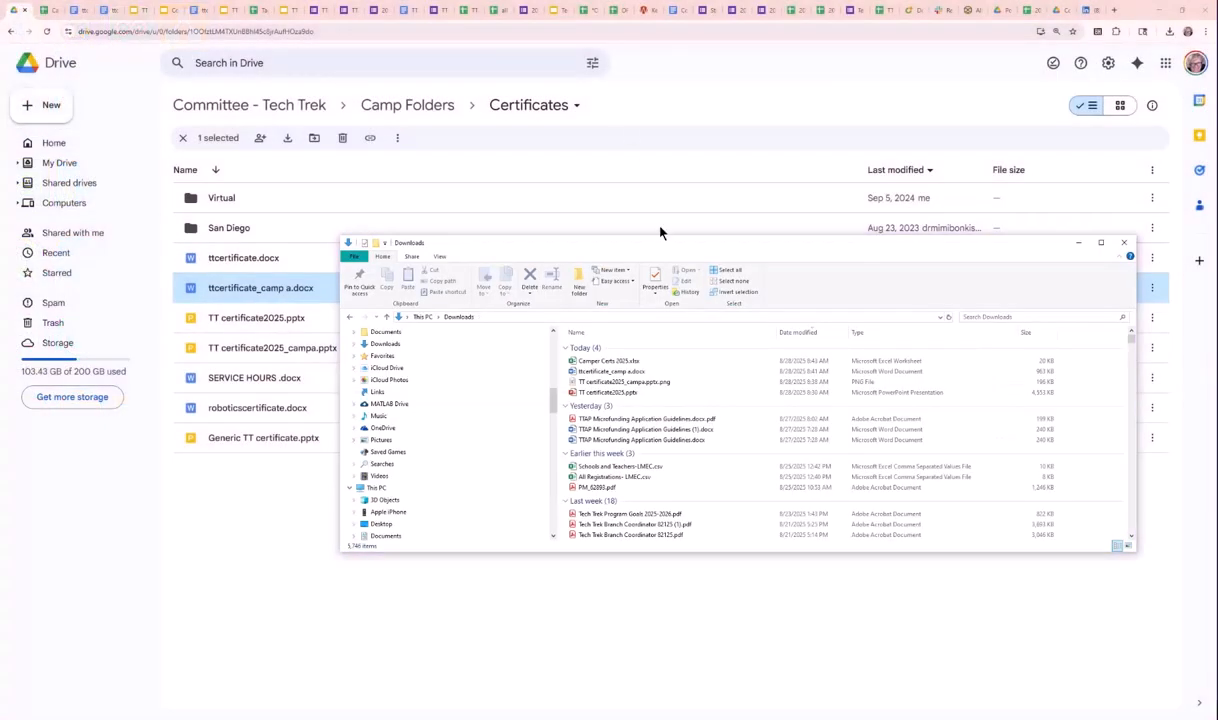
click(632, 379)
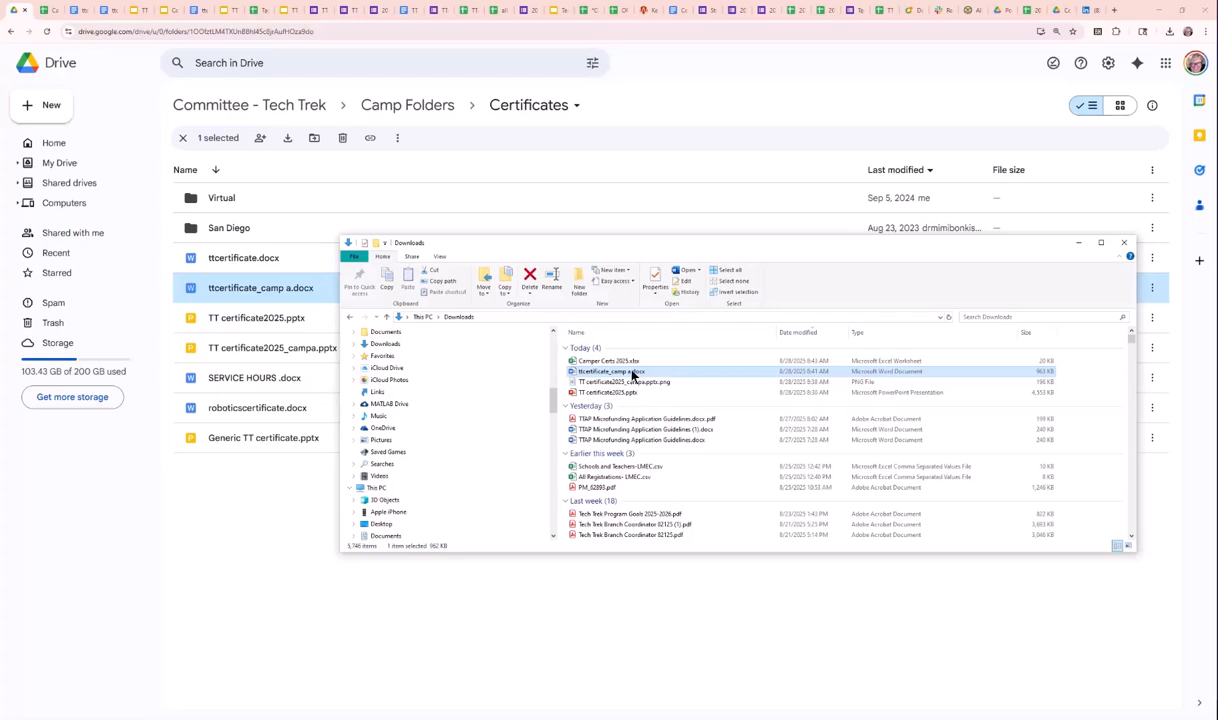
double_click(633, 375)
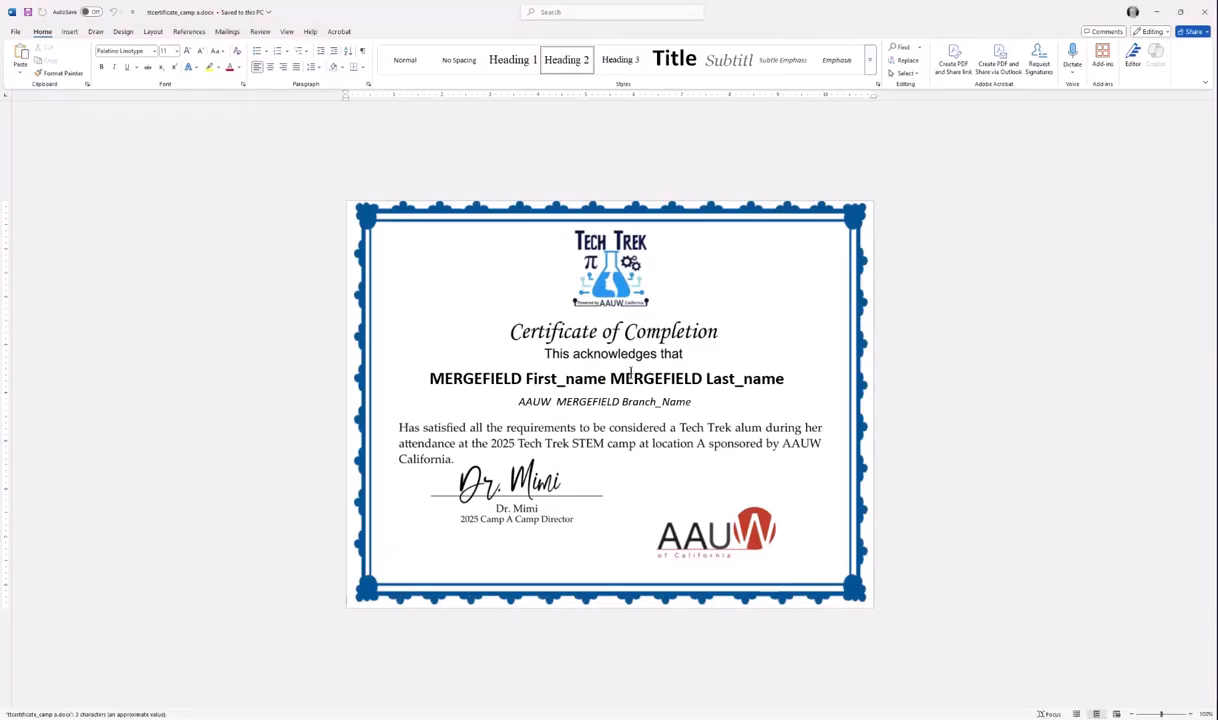
Delete the full-page certificate background picture behind the merge-field text, and check the name and branch text boxes.
click(604, 412)
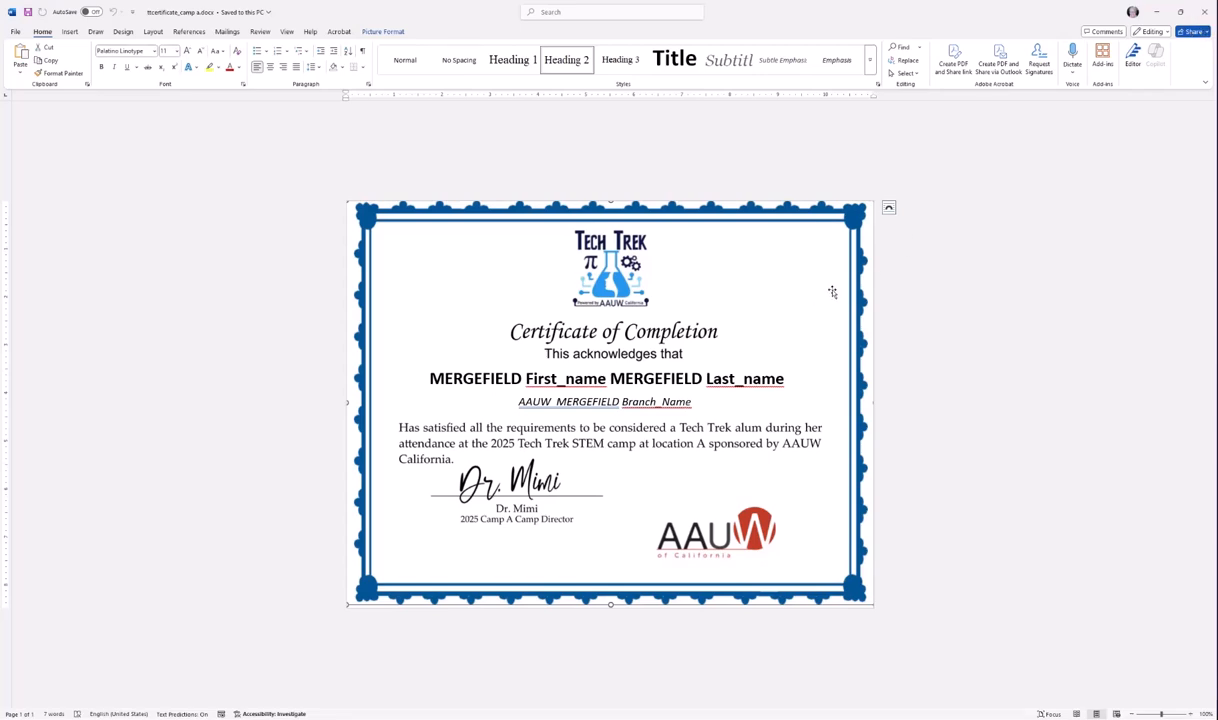
key(Delete)
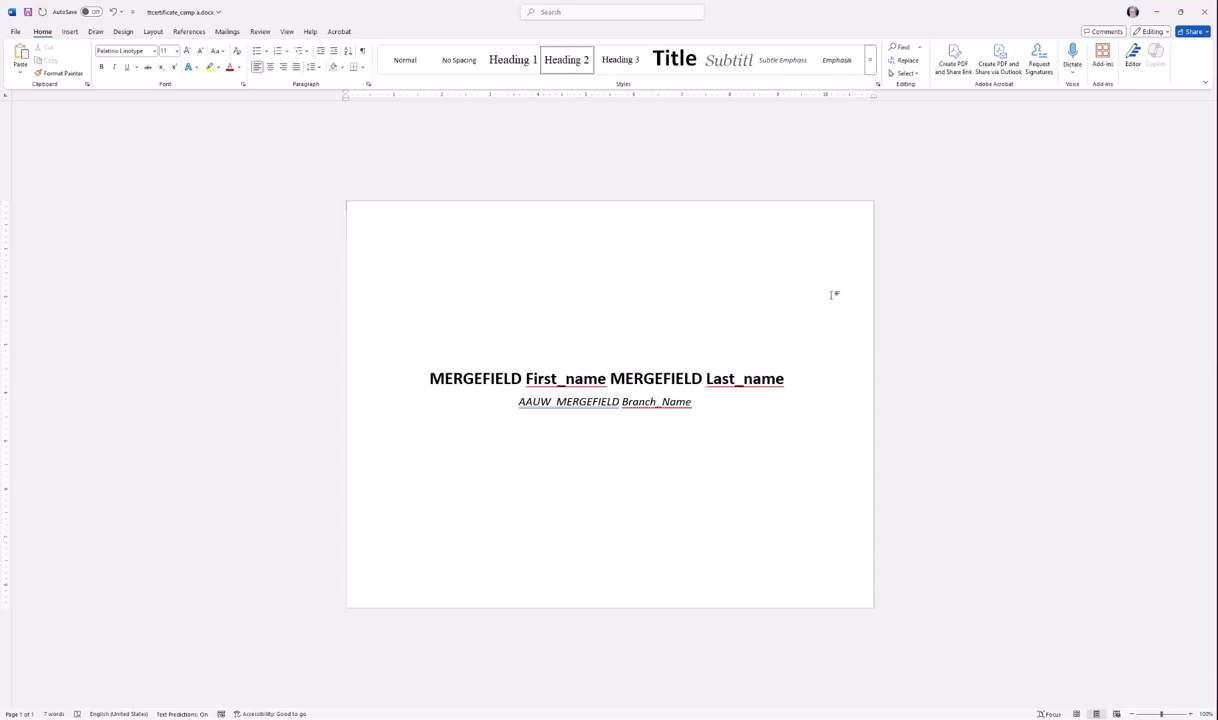
click(632, 378)
key(Tab)
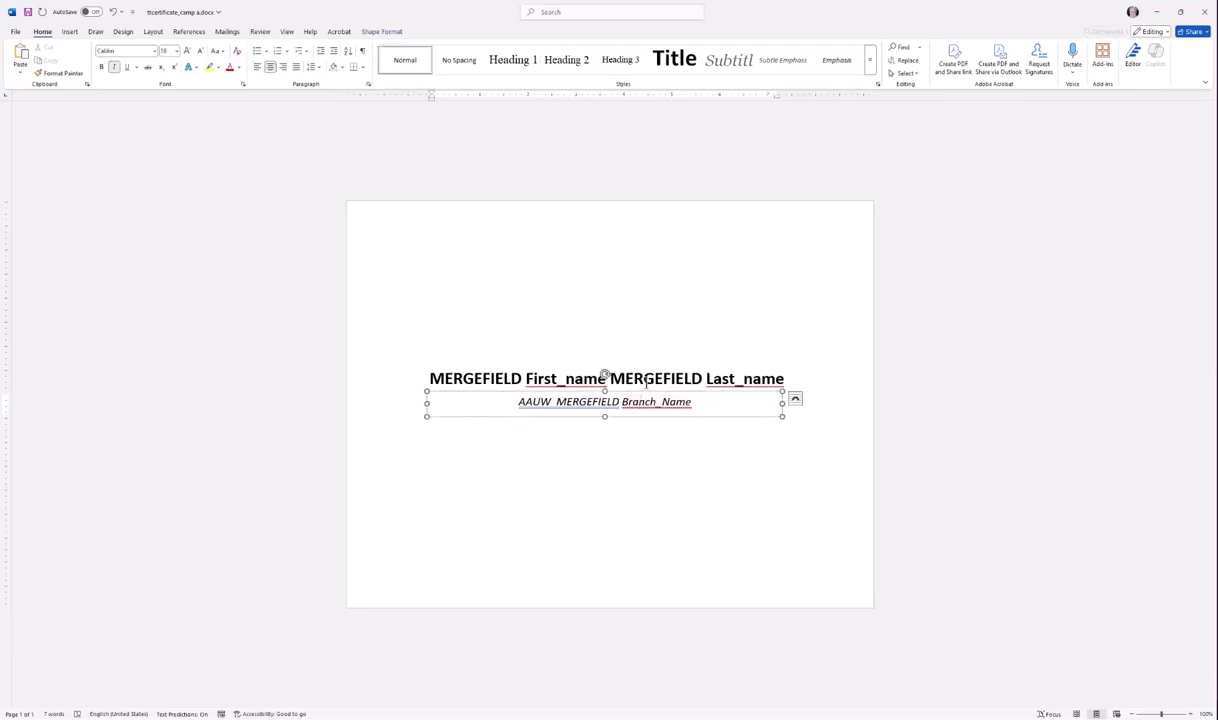
Insert the picture TT certificate2025_campa.pptx.png from the Downloads folder into the document.
click(69, 31)
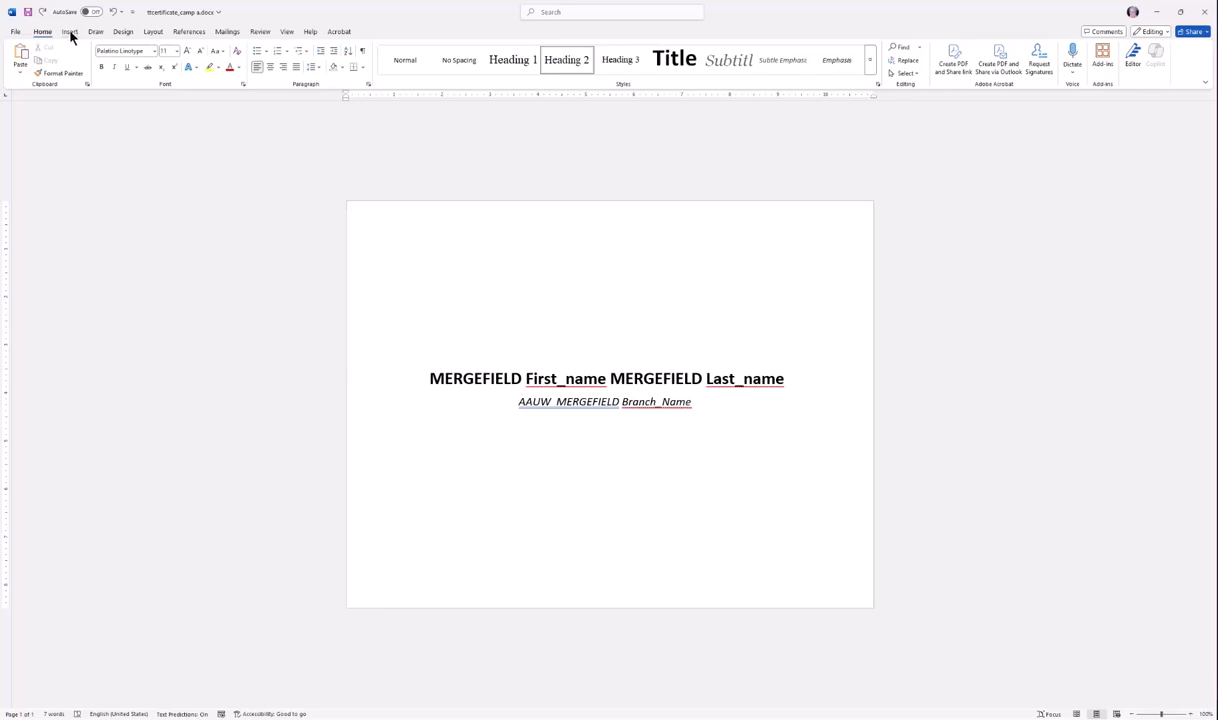
click(70, 32)
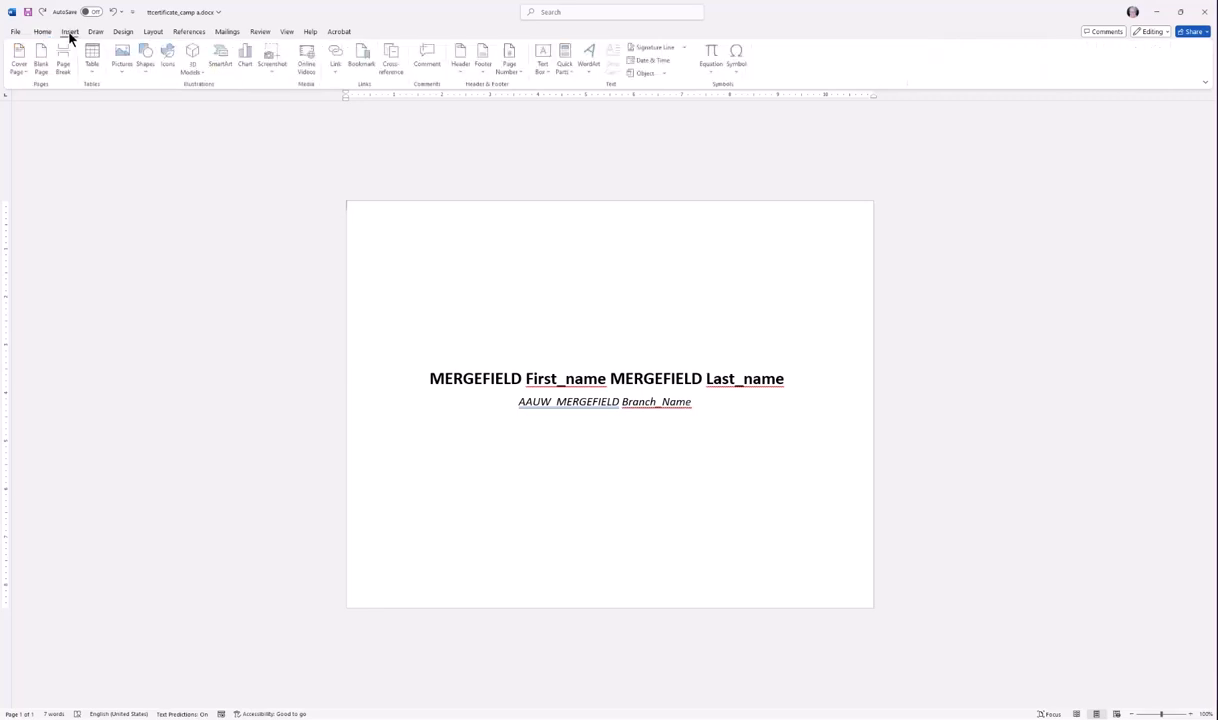
click(121, 68)
click(139, 103)
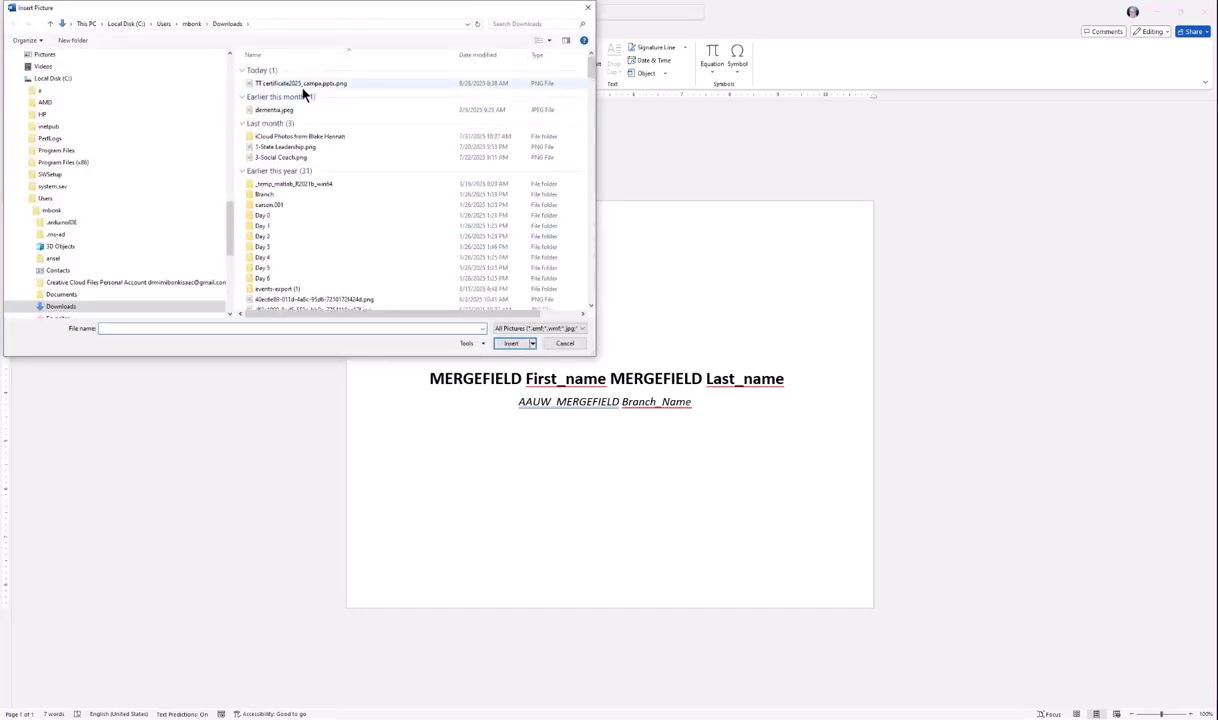
click(292, 84)
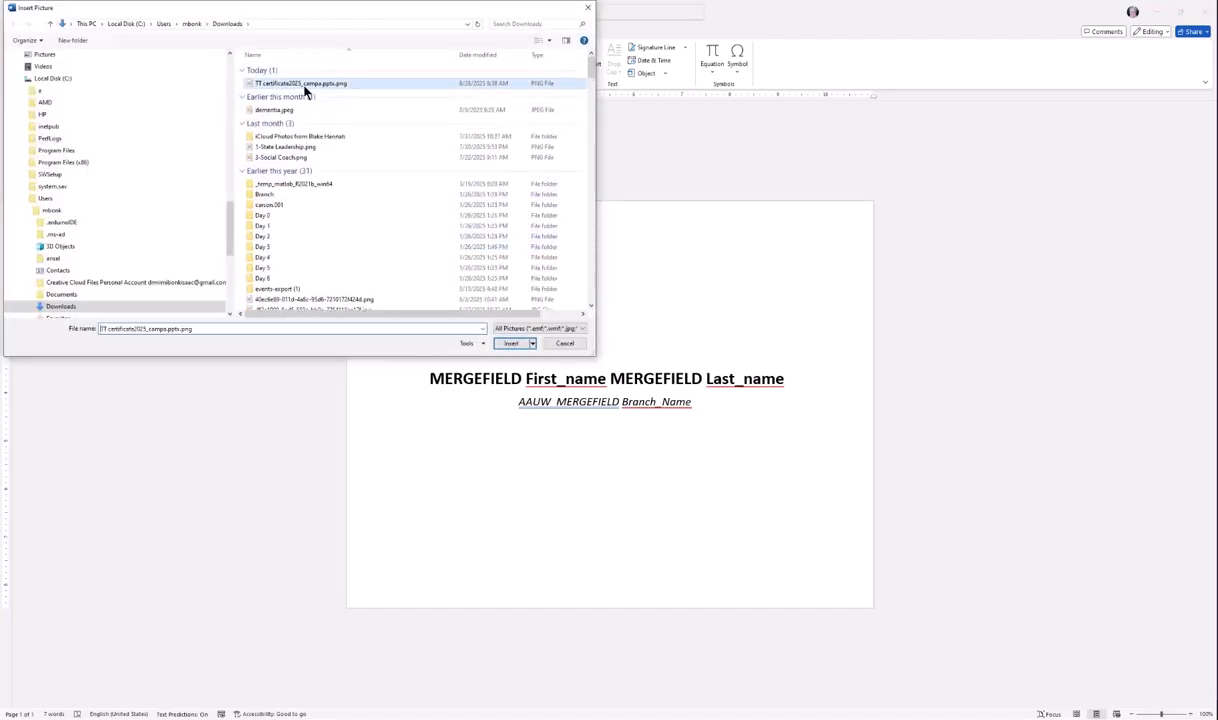
click(511, 343)
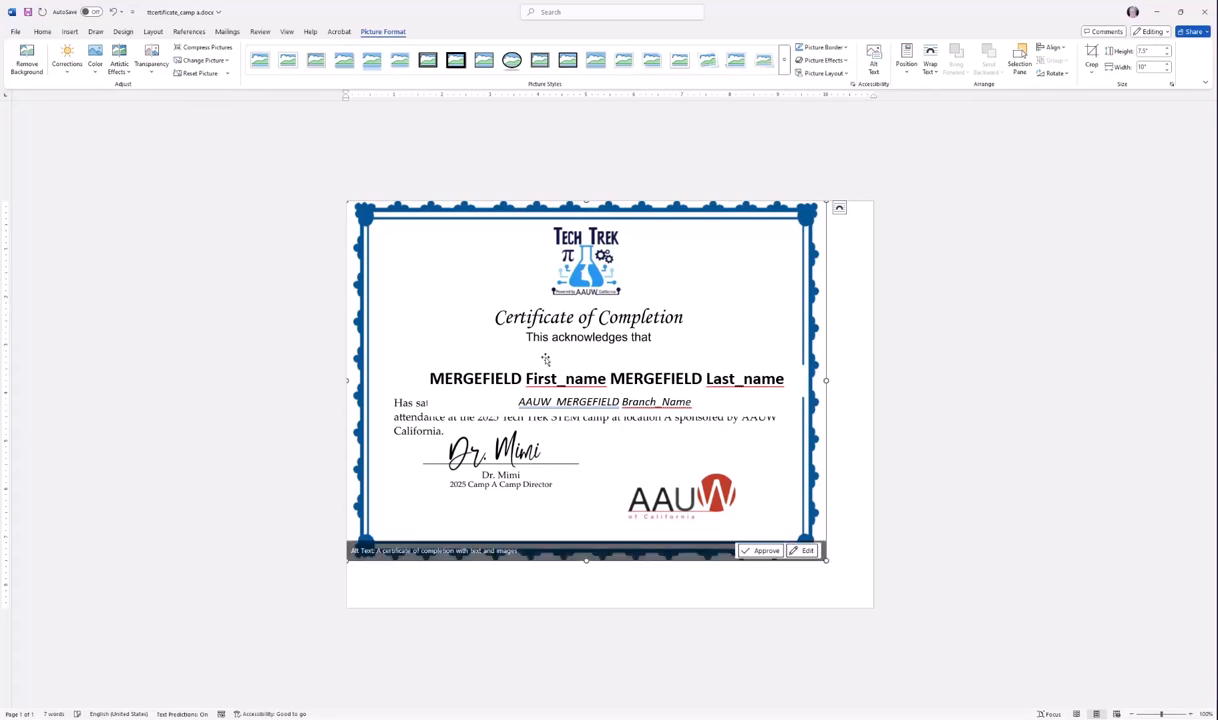
Set the certificate picture's text wrapping to Behind Text and deselect the picture.
click(839, 210)
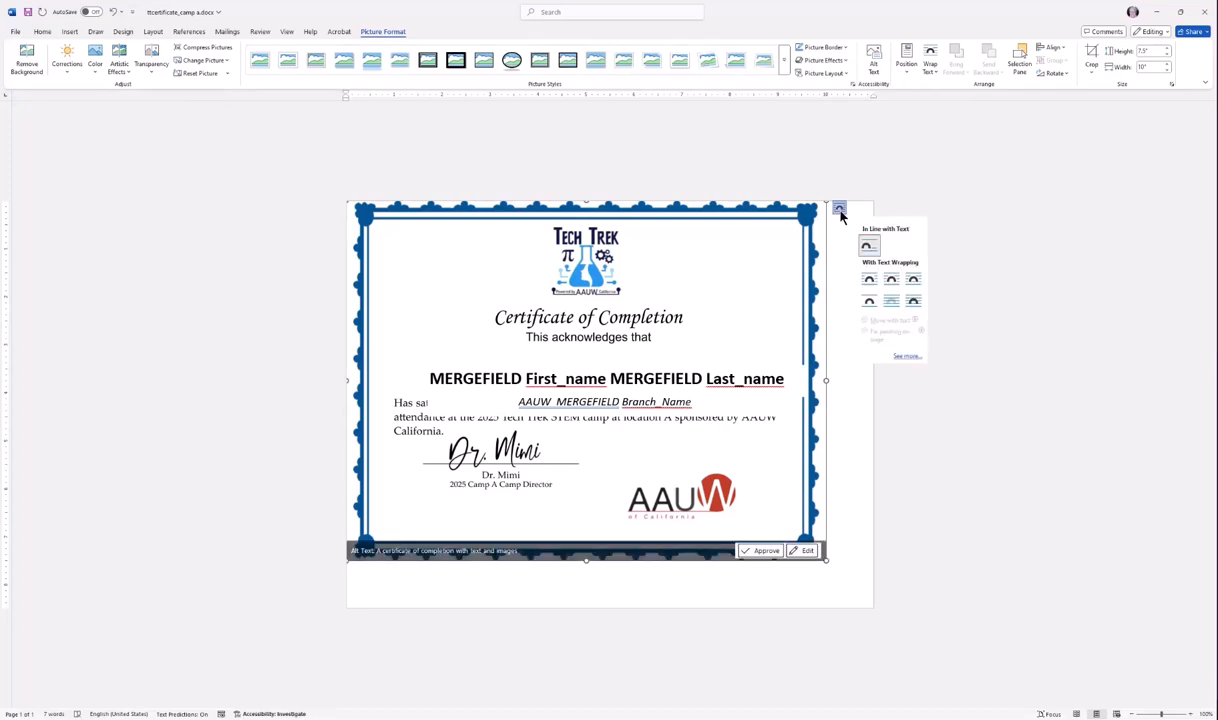
click(891, 305)
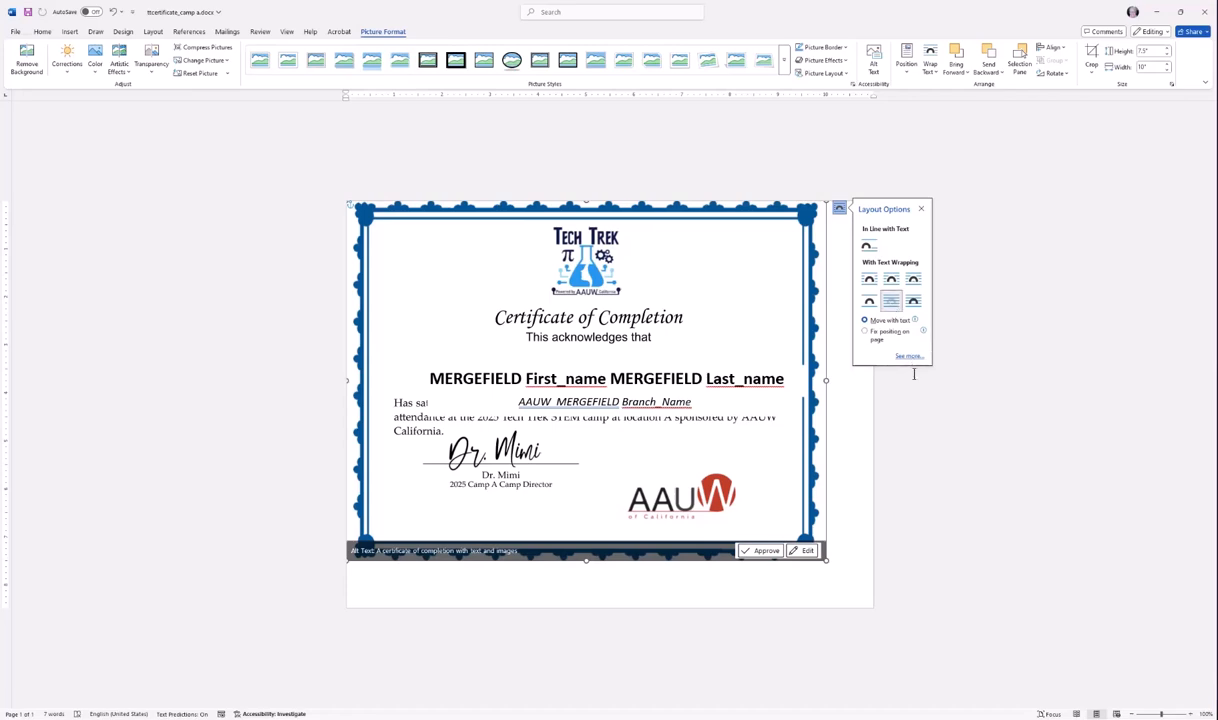
click(848, 461)
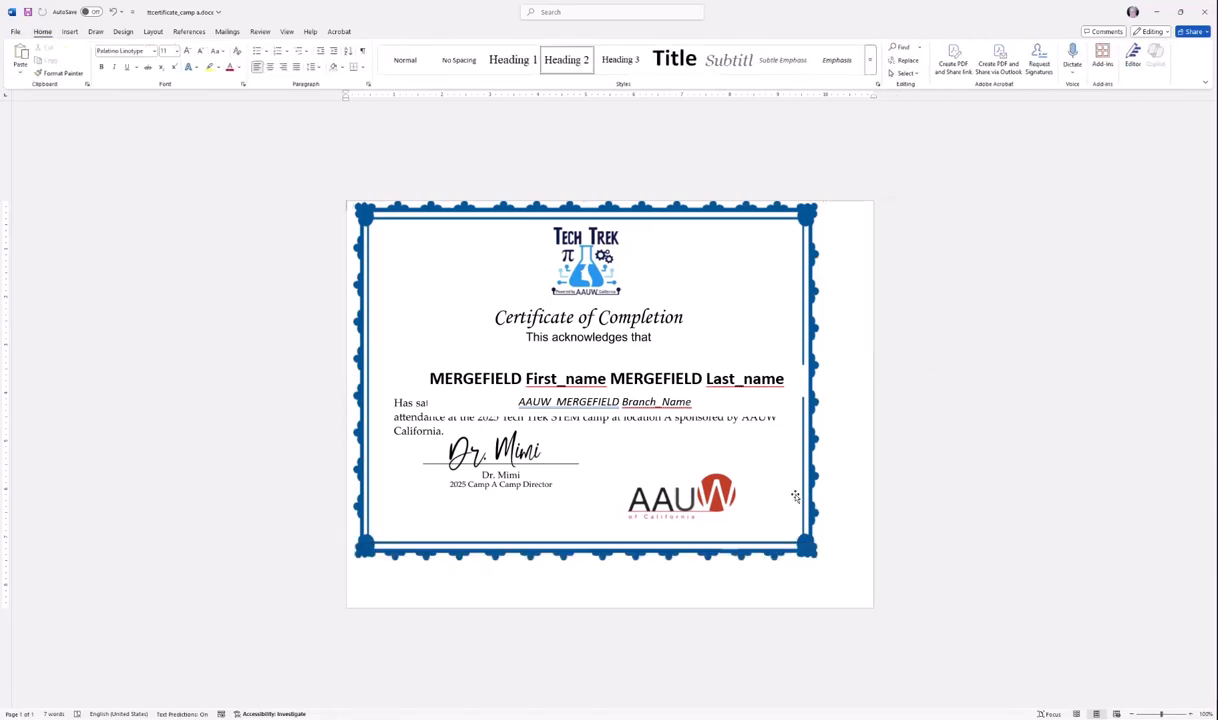
Enlarge the certificate picture to about 8.21" by 10.94" to span the page width, and shift it slightly down to centre it.
click(780, 487)
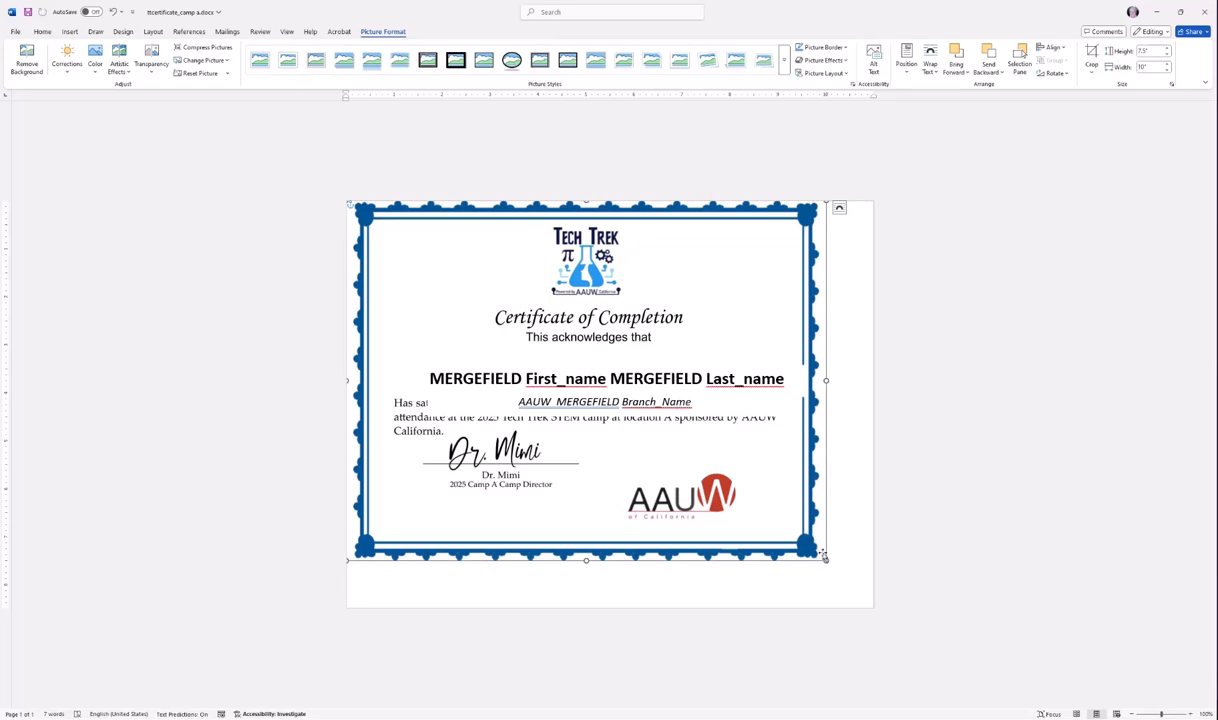
click(997, 74)
click(1012, 104)
drag(826, 561, 858, 592)
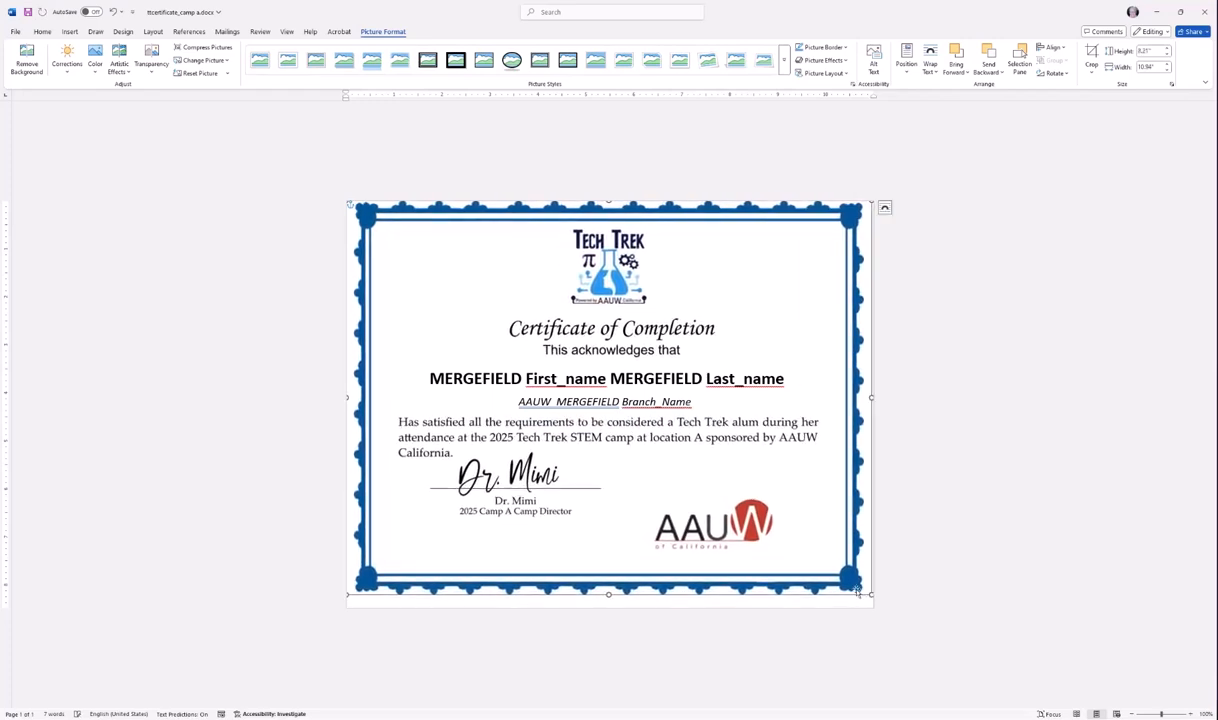
mouse_move(729, 495)
mouse_down()
mouse_move(738, 510)
mouse_move(727, 496)
mouse_up()
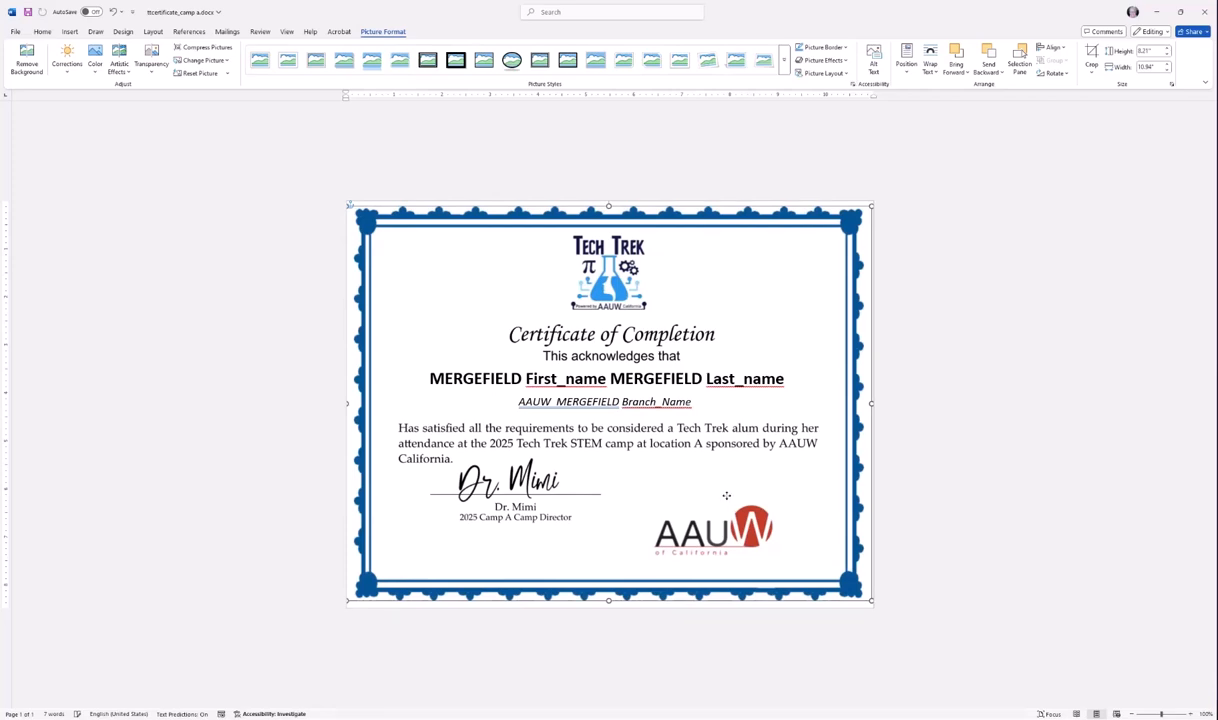
drag(727, 496, 727, 496)
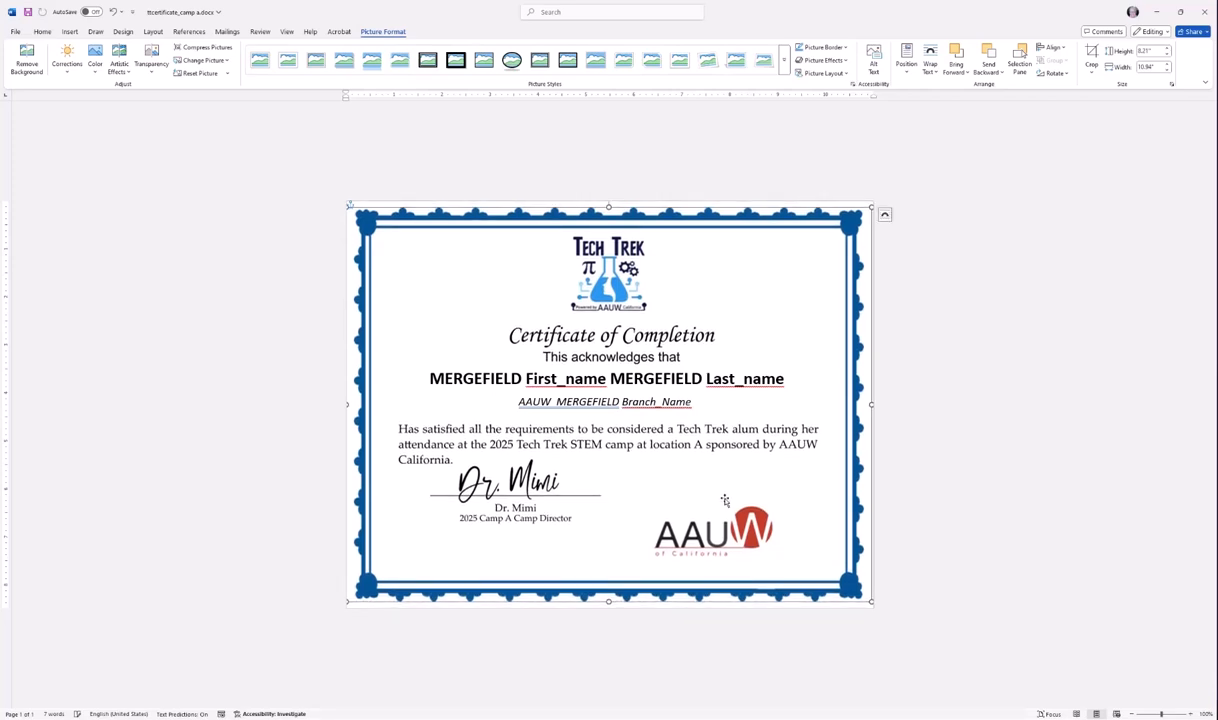
Check the name and branch text boxes, then stretch the certificate picture's lower edge slightly towards the bottom of the page.
click(505, 380)
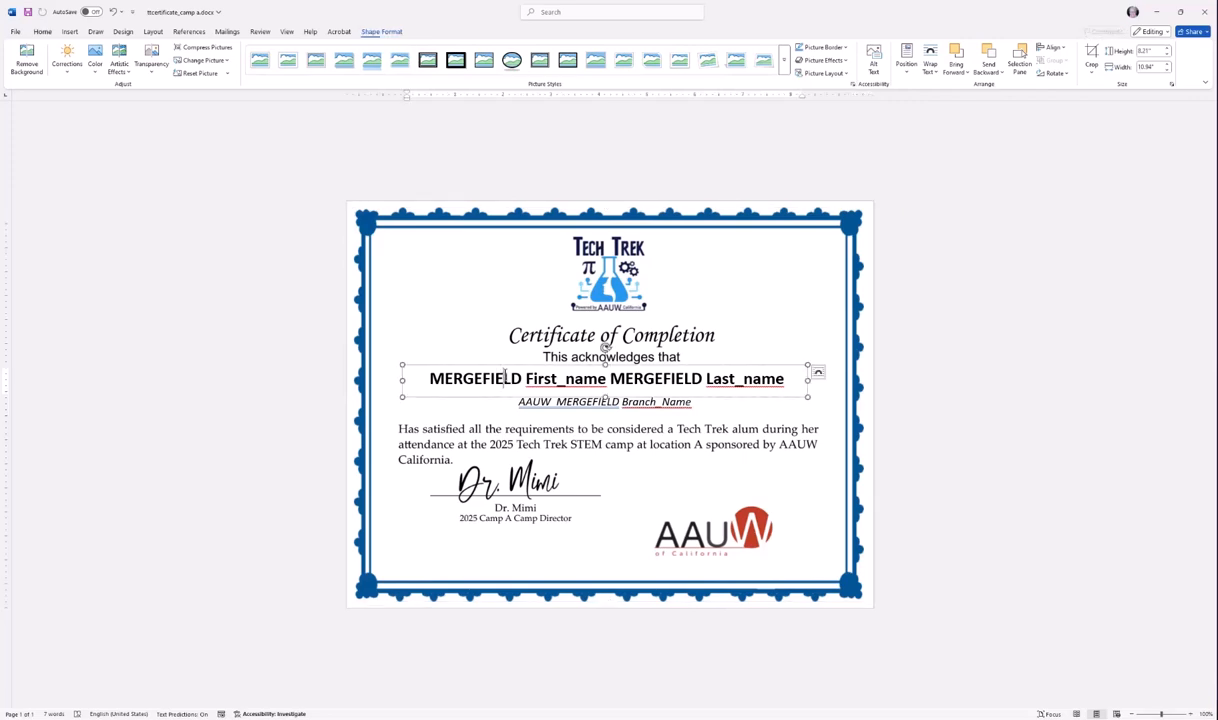
click(658, 403)
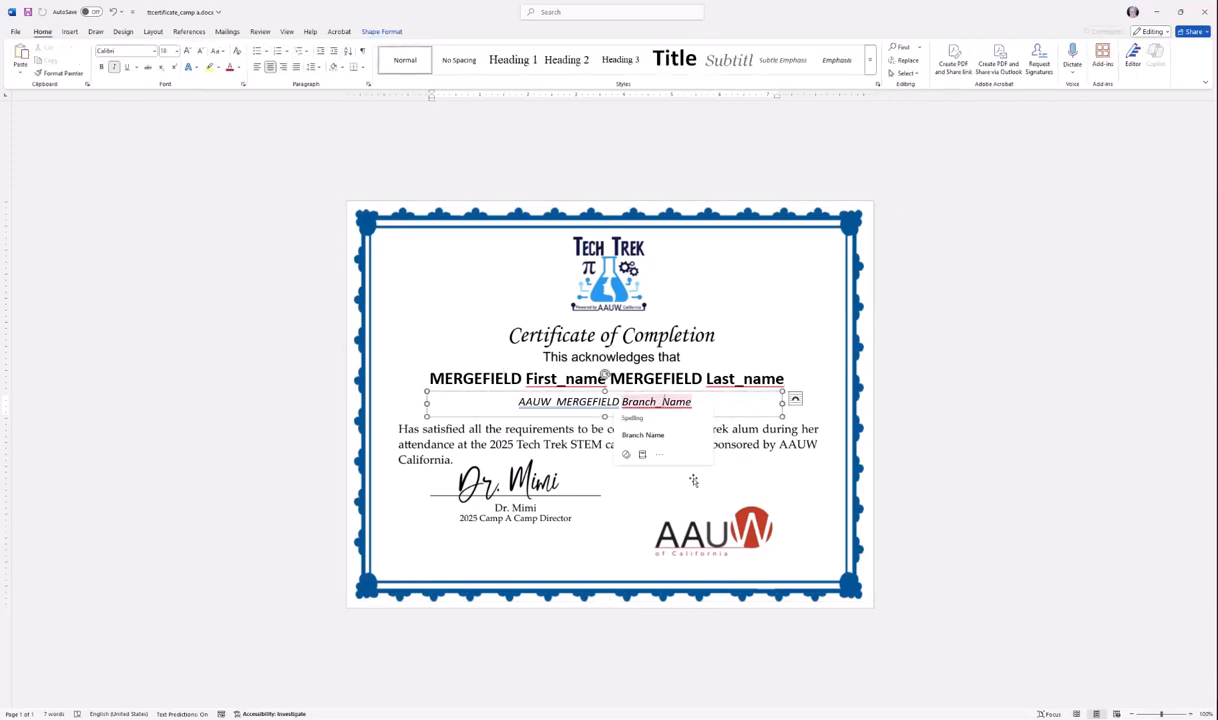
click(612, 594)
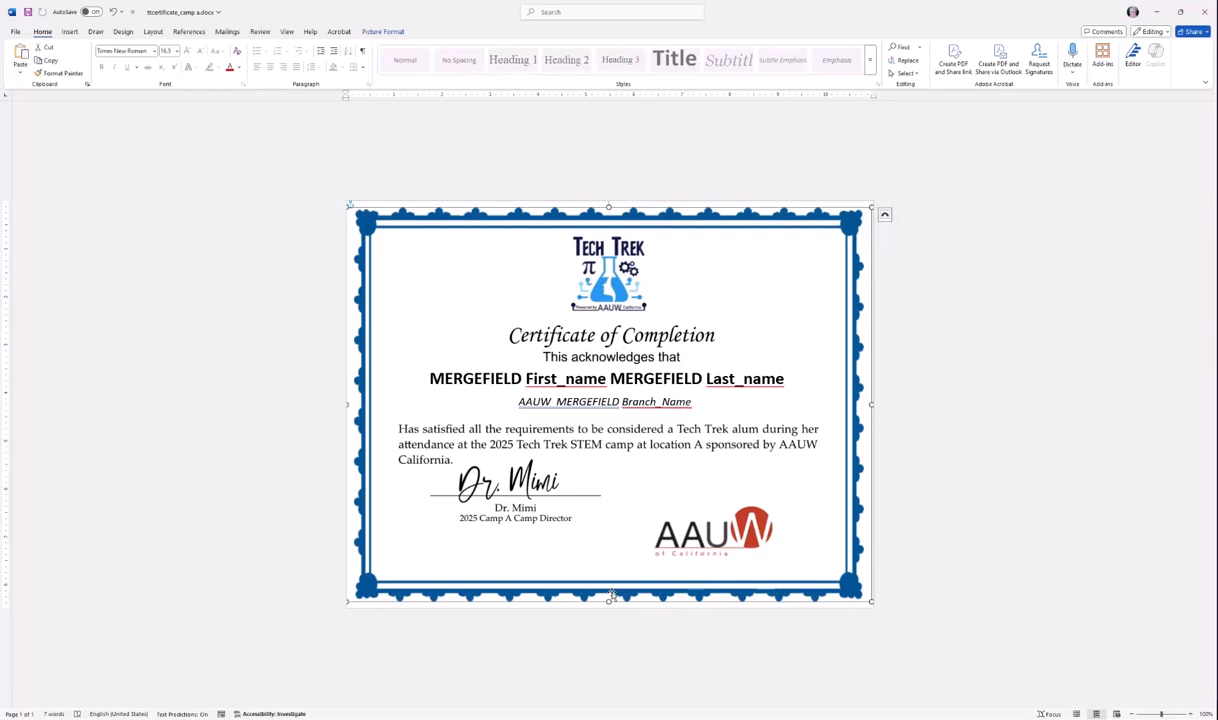
drag(608, 600, 608, 605)
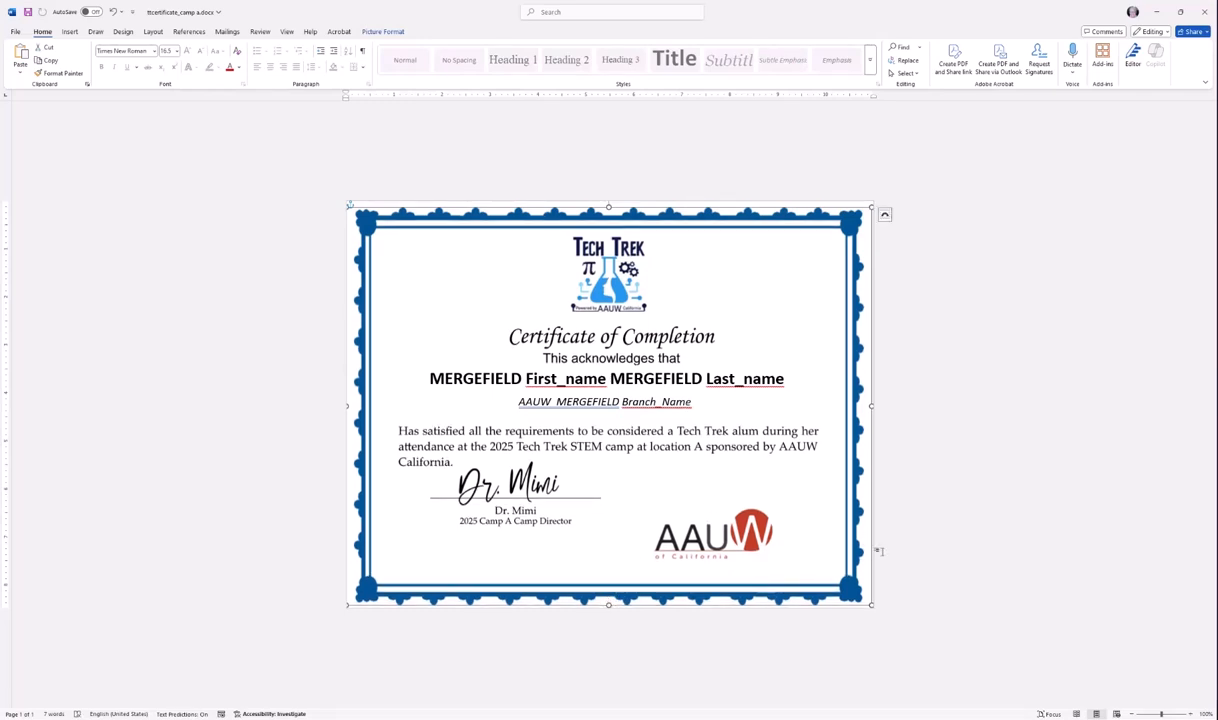
Select the name and branch text boxes together and nudge them slightly down between the certificate's printed lines.
click(581, 379)
key(Escape)
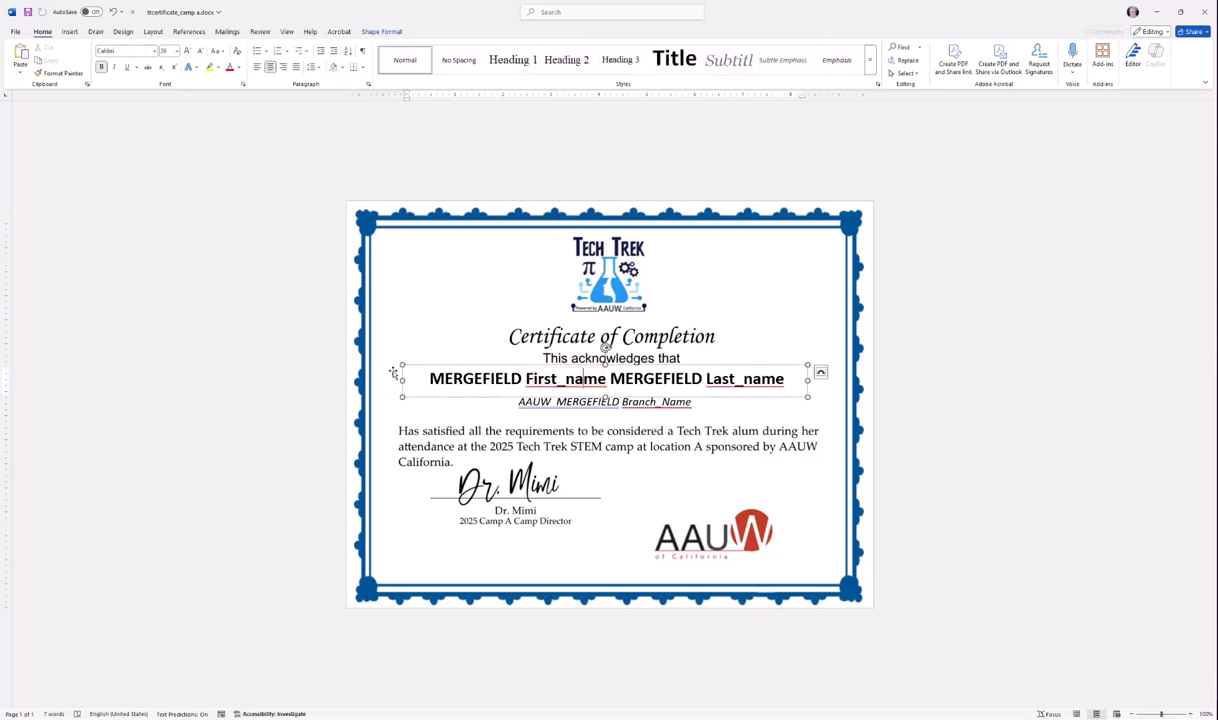
double_click(547, 402)
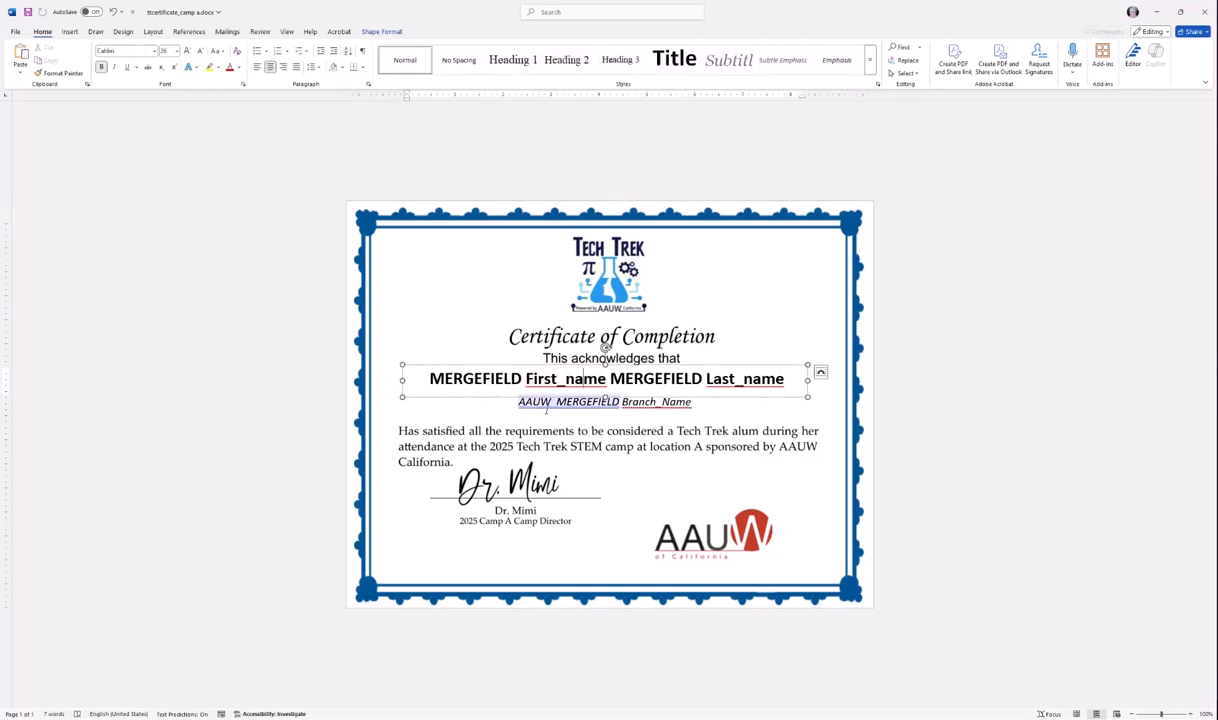
shift+click(545, 407)
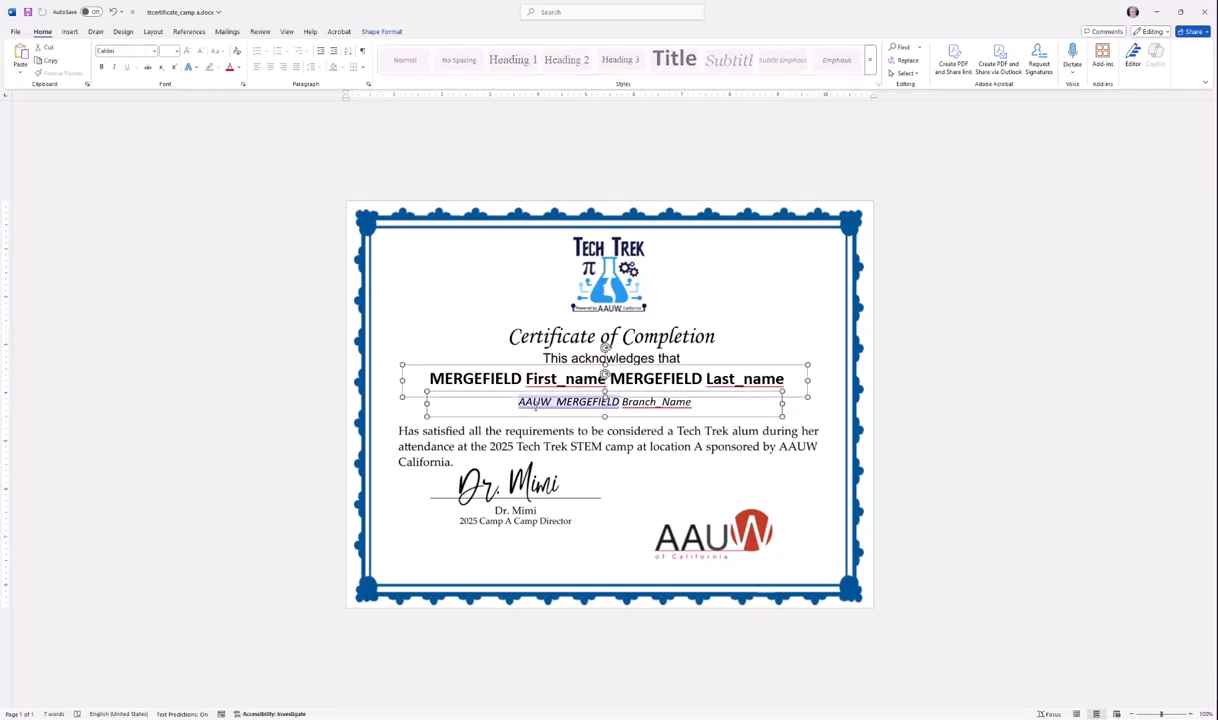
key(Down)
key(Down)
key(Down)
key(Down)
key(Down)
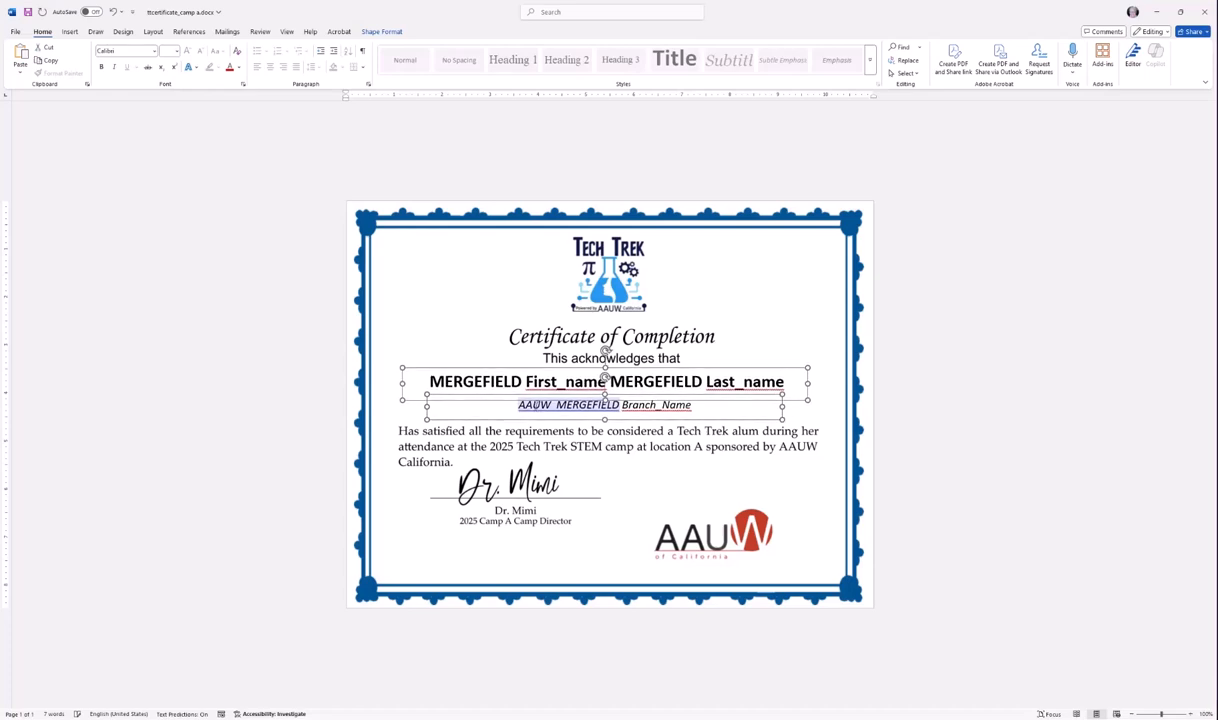
click(822, 314)
click(938, 302)
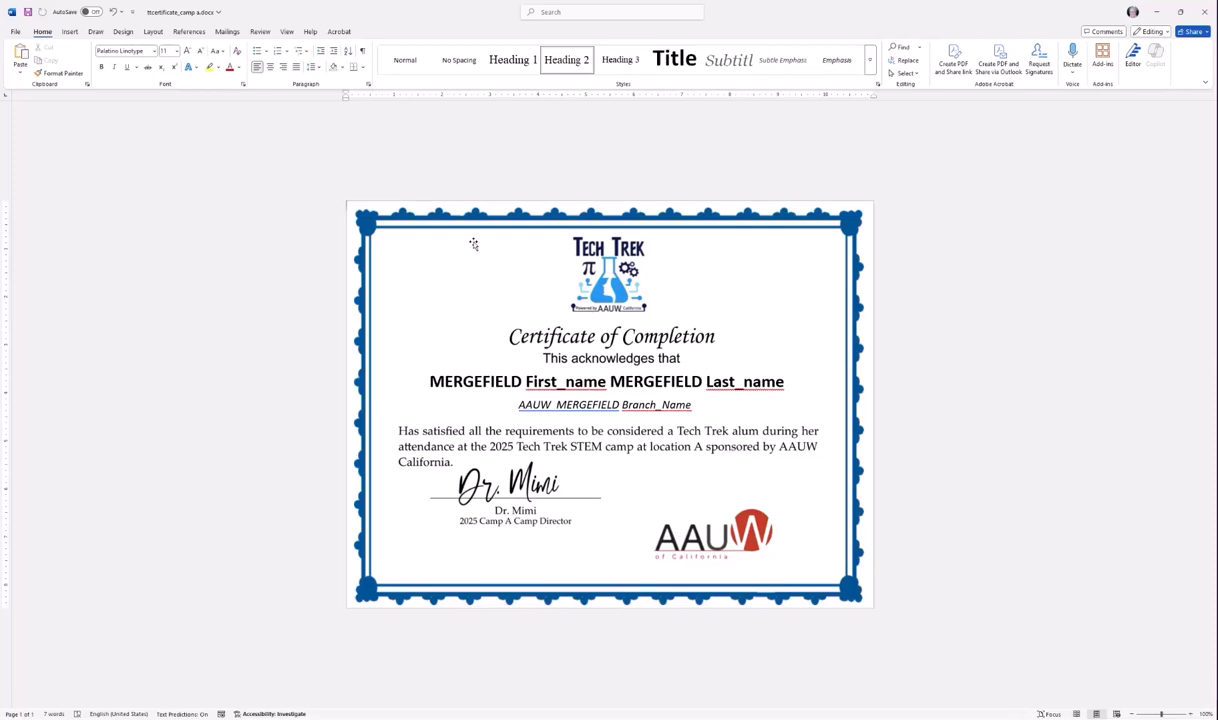
Connect the mail merge to the existing list Camper Certs 2025.xlsx in Downloads, using the Campers$ table with column headers.
click(229, 33)
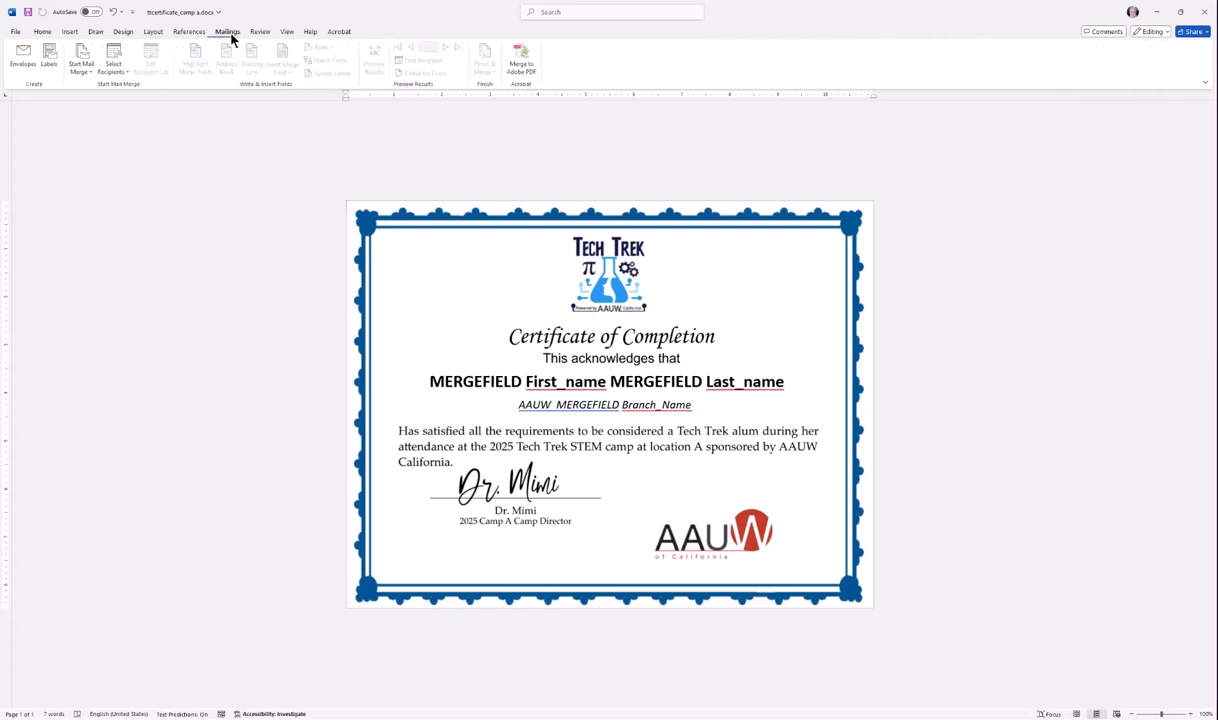
click(118, 72)
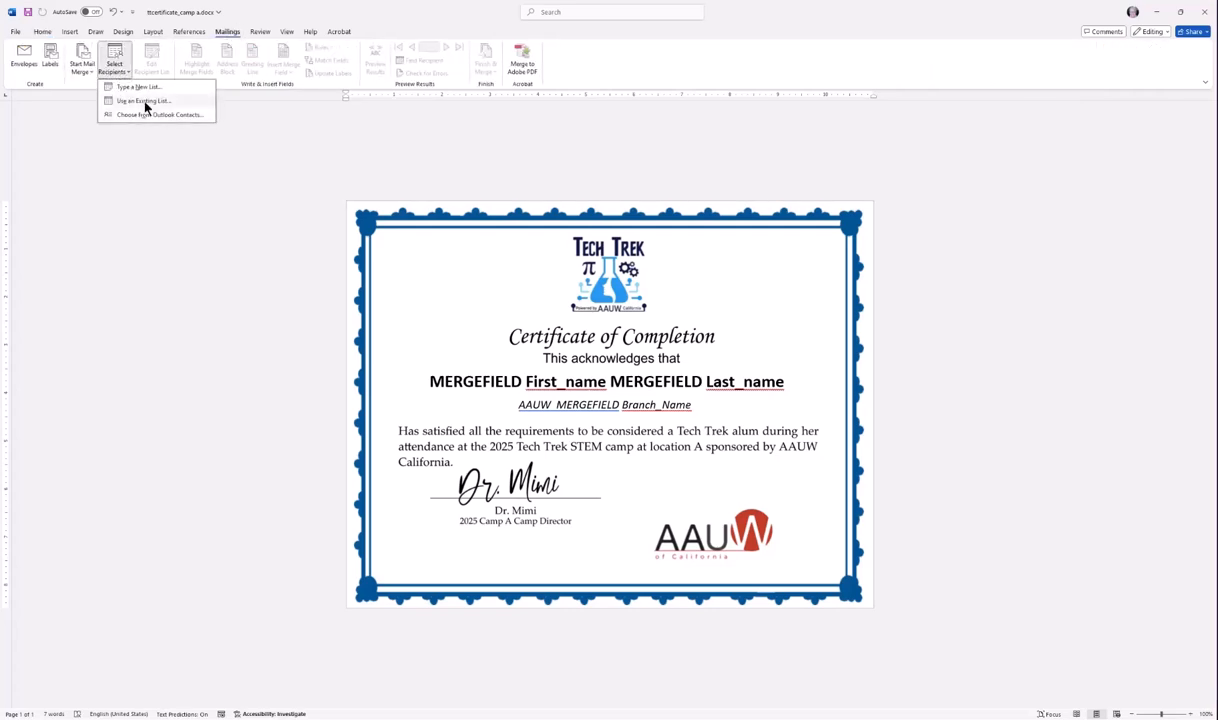
click(145, 103)
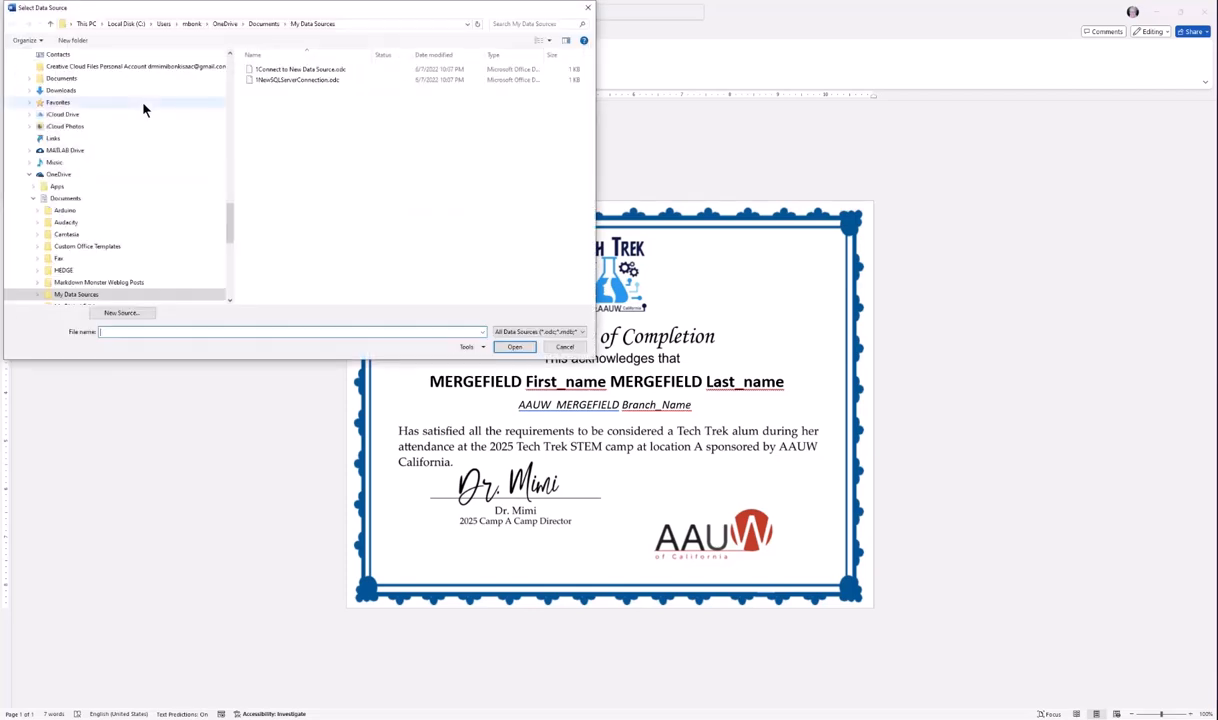
drag(229, 228, 224, 74)
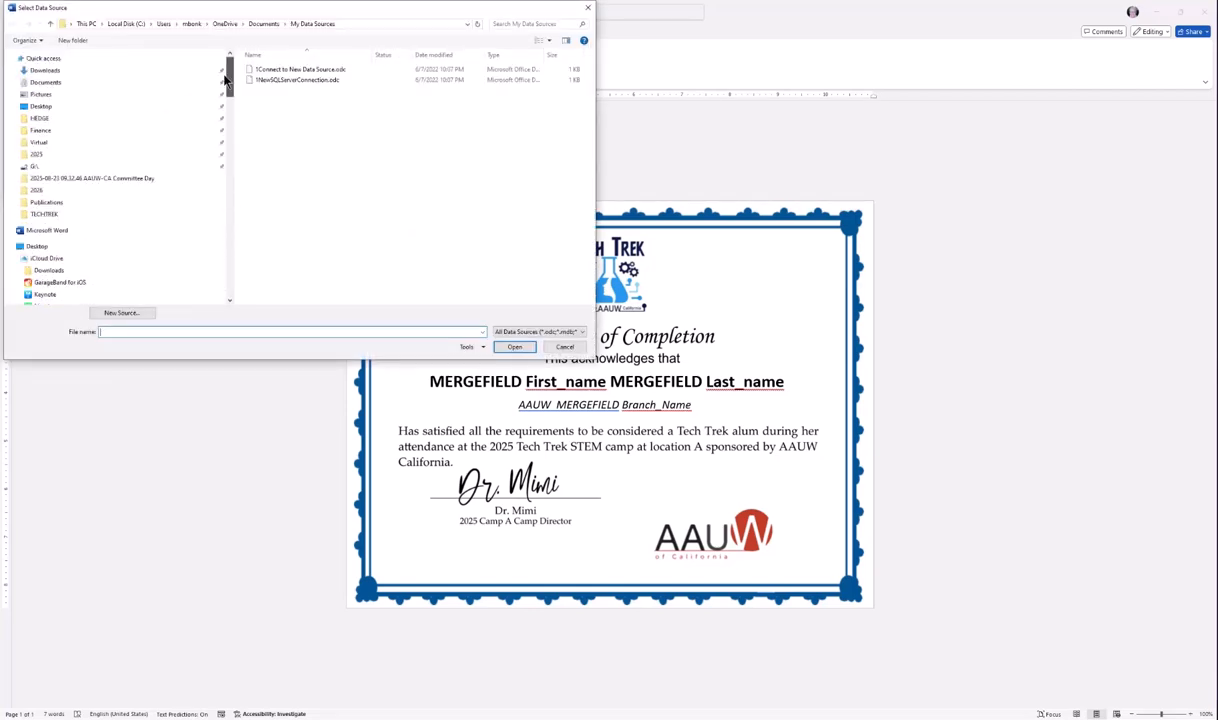
click(121, 72)
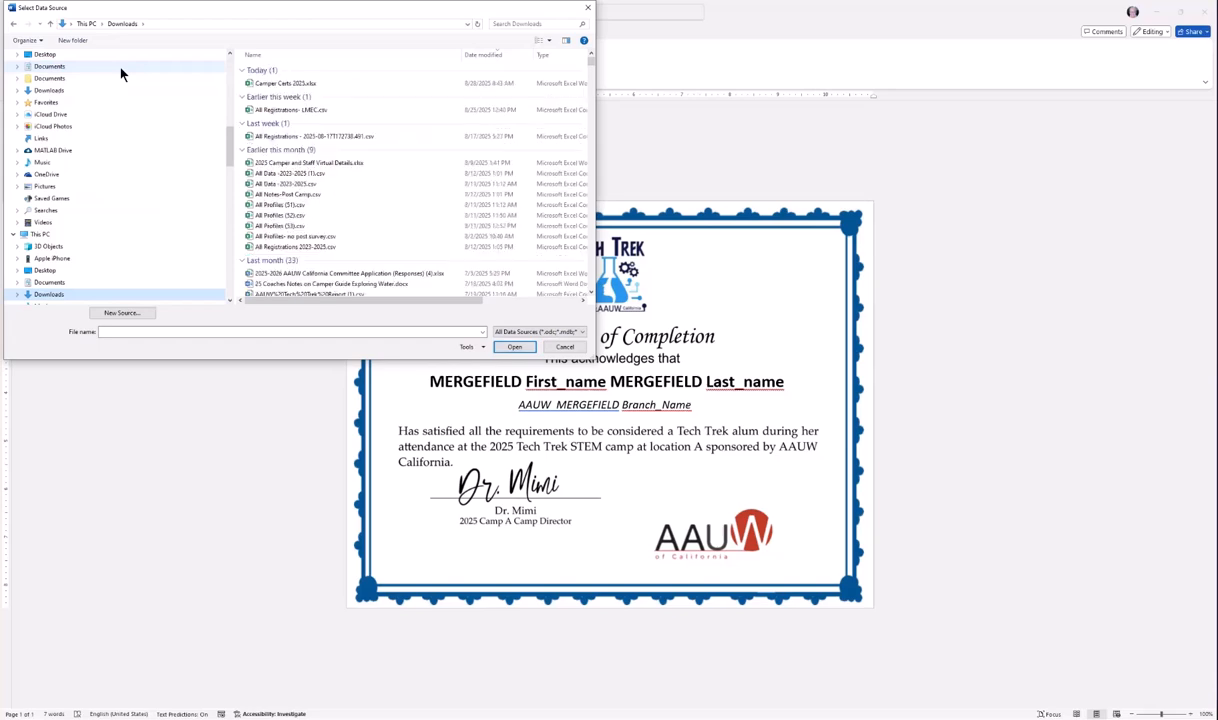
click(299, 84)
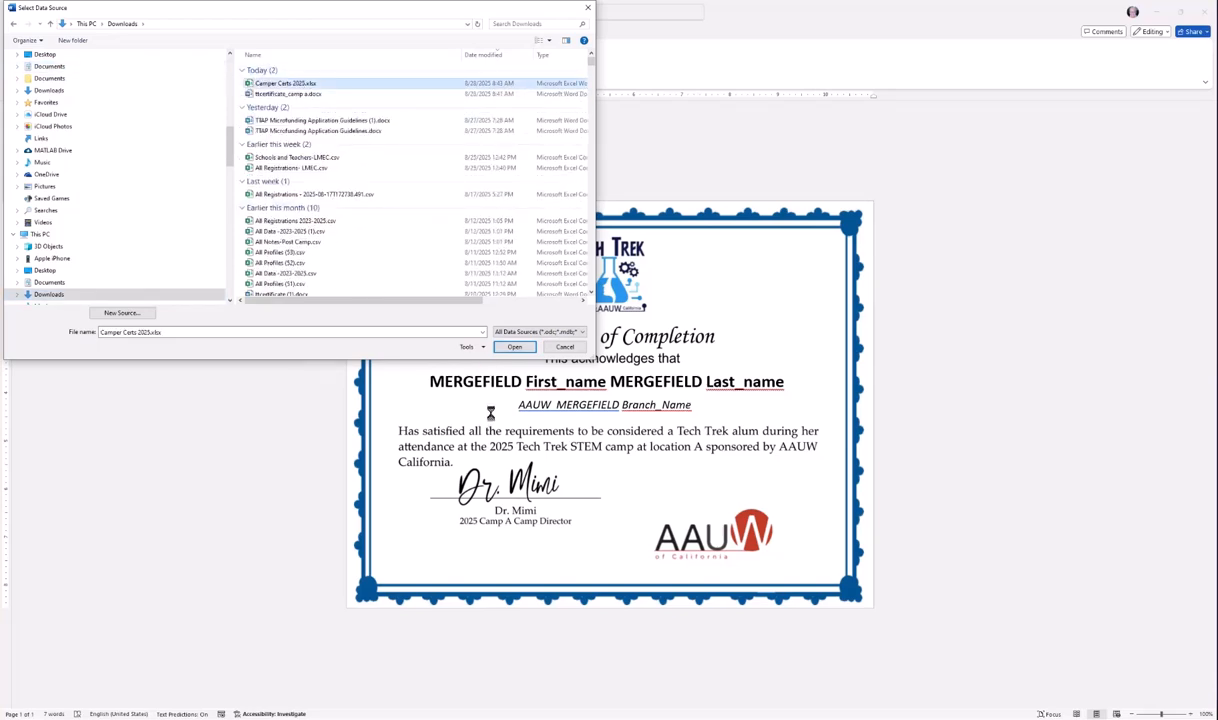
click(514, 347)
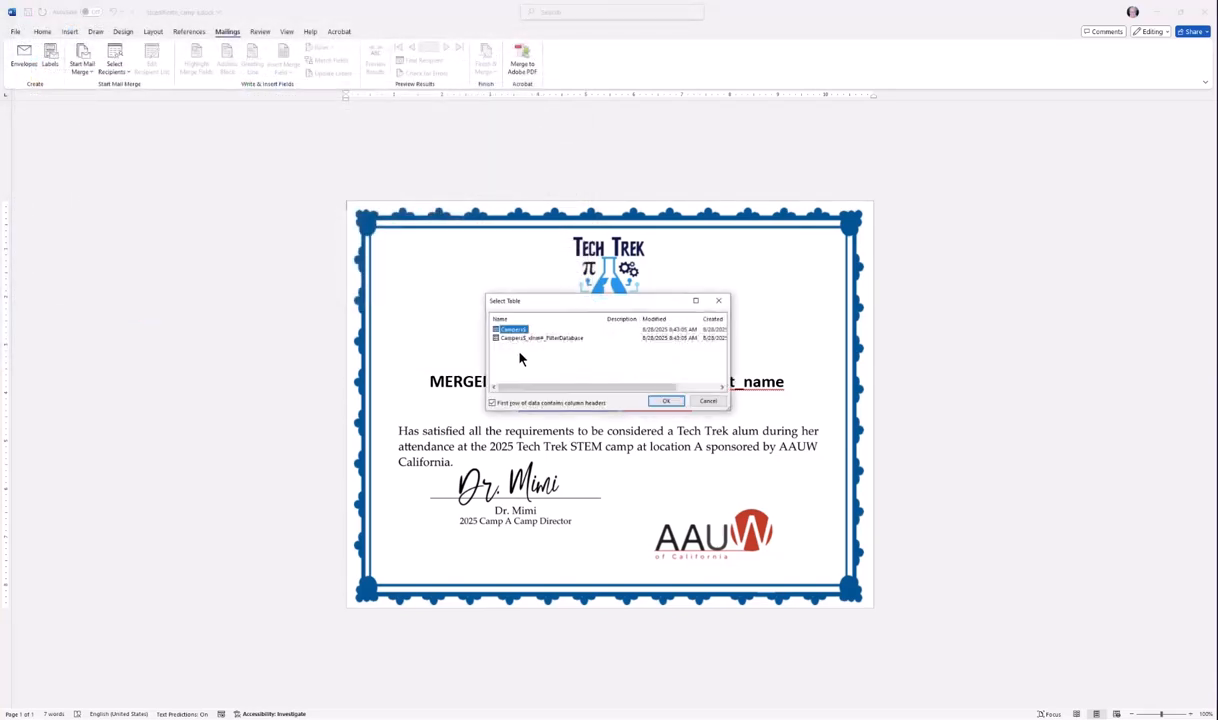
click(666, 401)
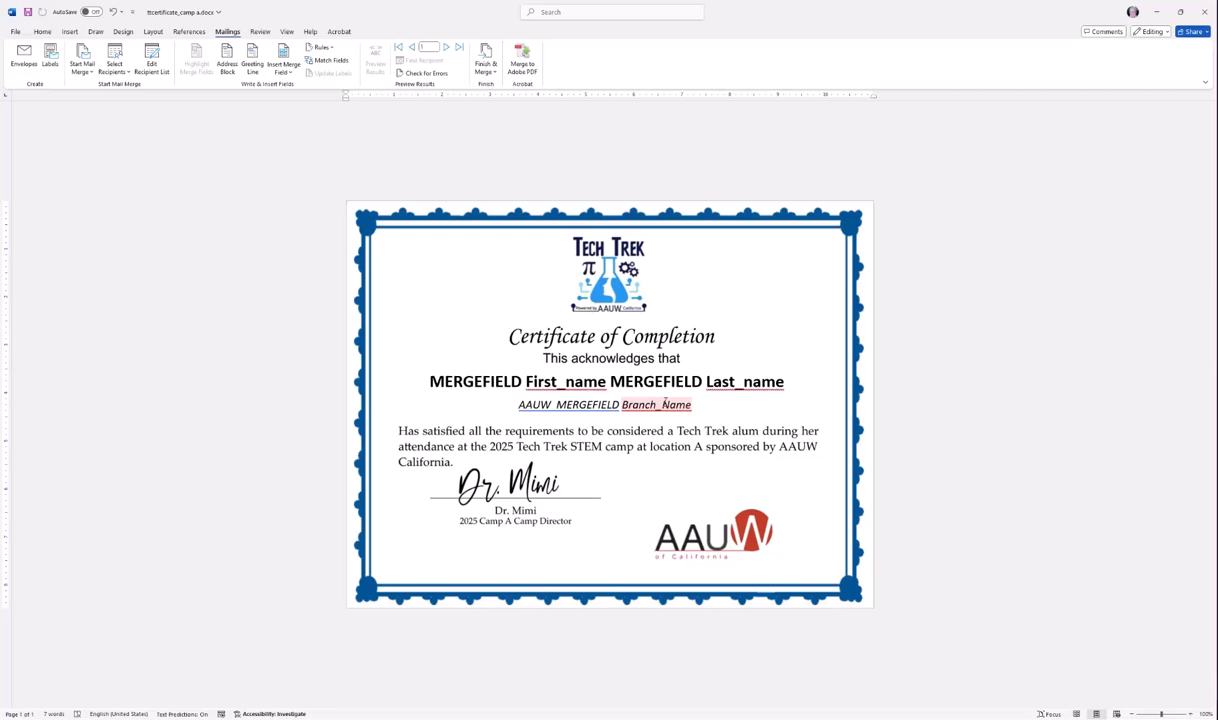
Replace the placeholder text "MERGEFIELD First_name" with the First_Name merge field.
click(585, 381)
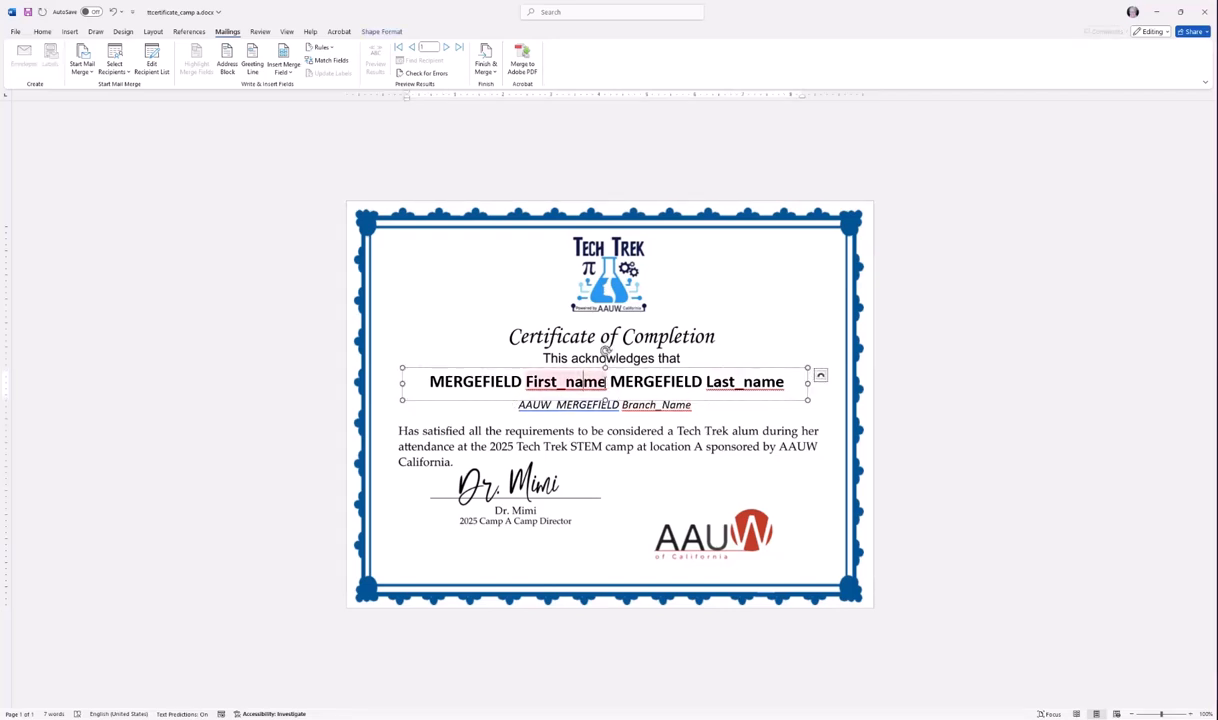
drag(429, 381, 785, 381)
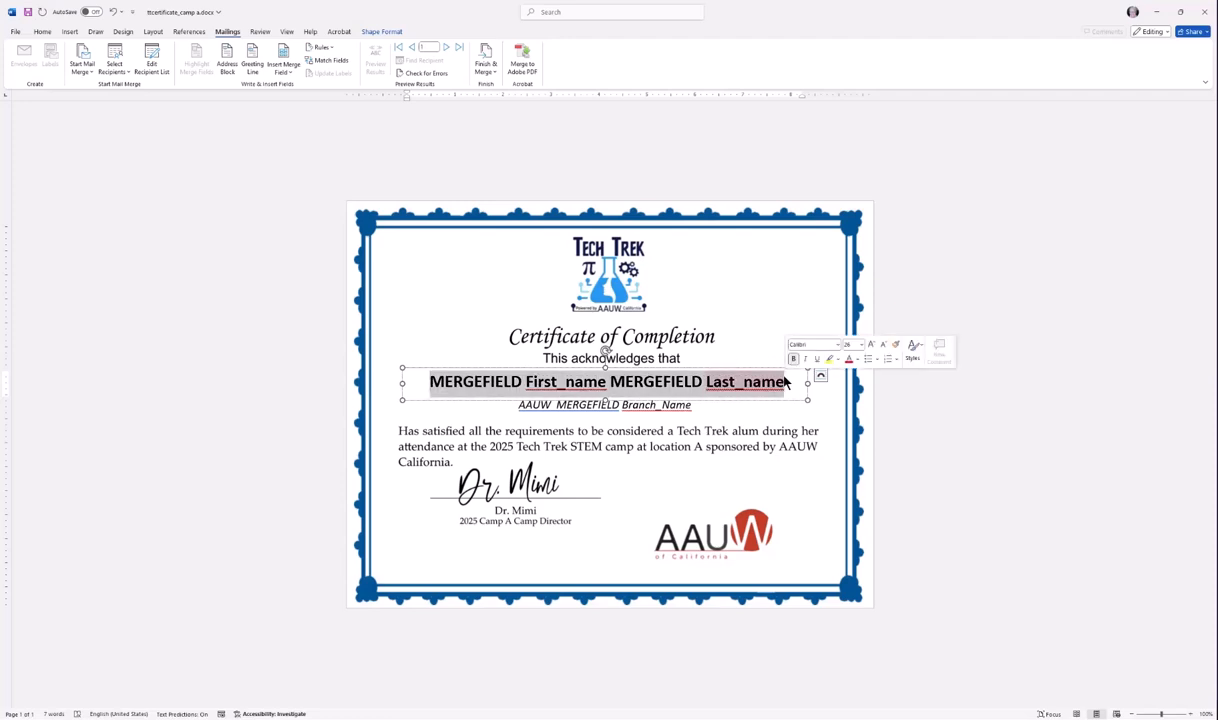
click(430, 381)
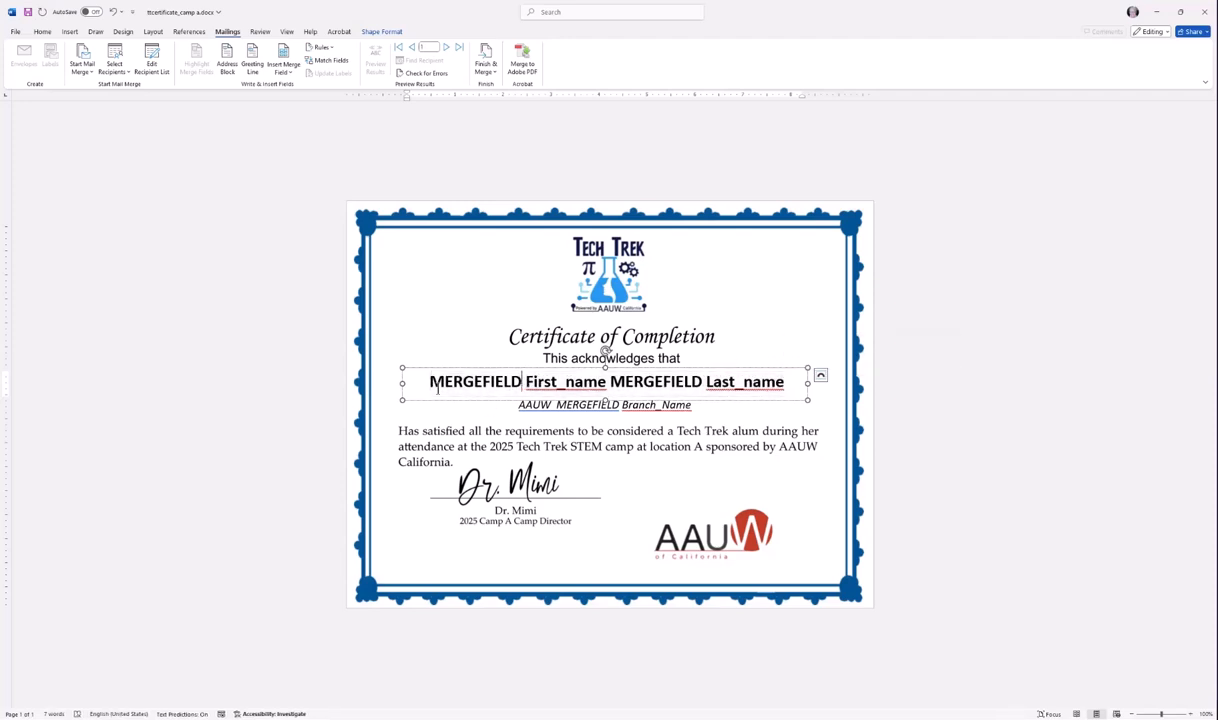
drag(430, 381, 606, 382)
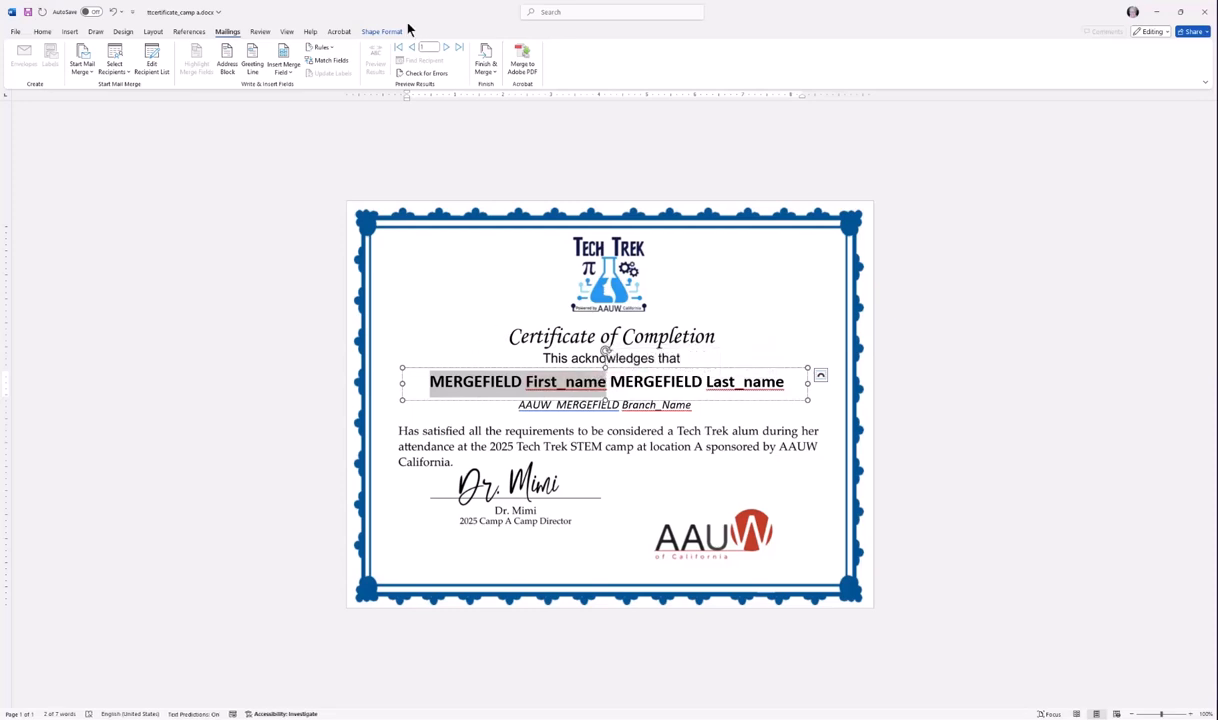
click(283, 74)
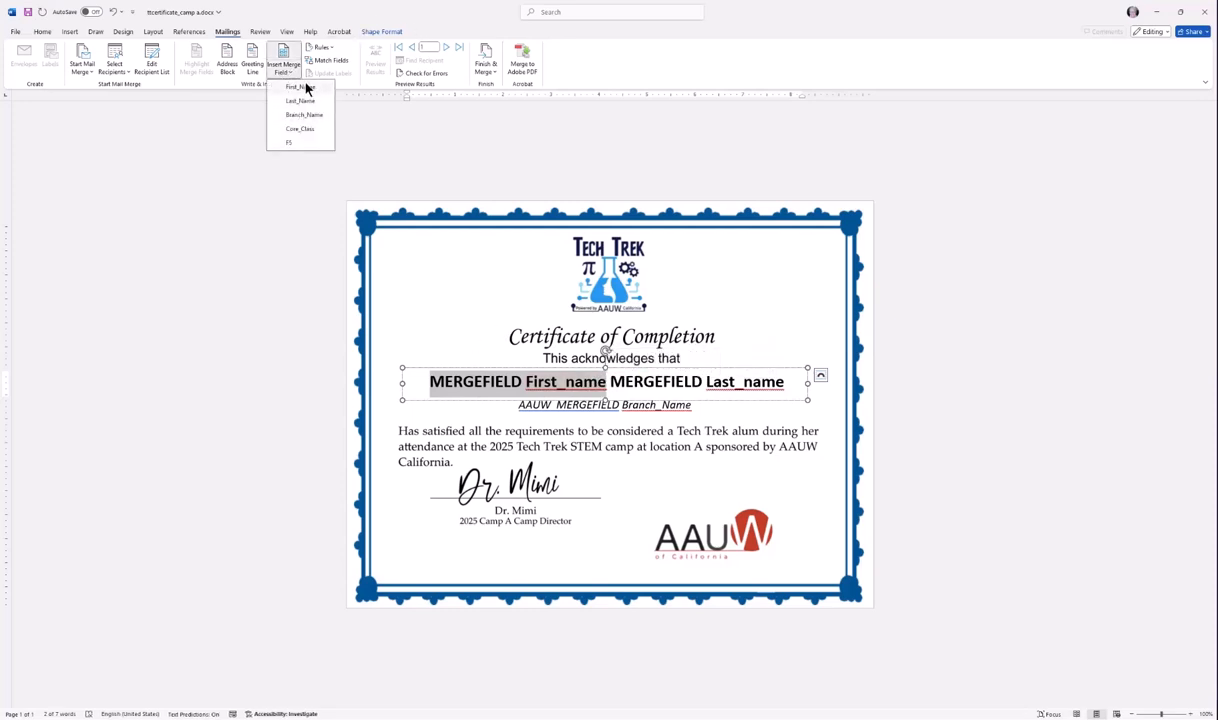
click(303, 89)
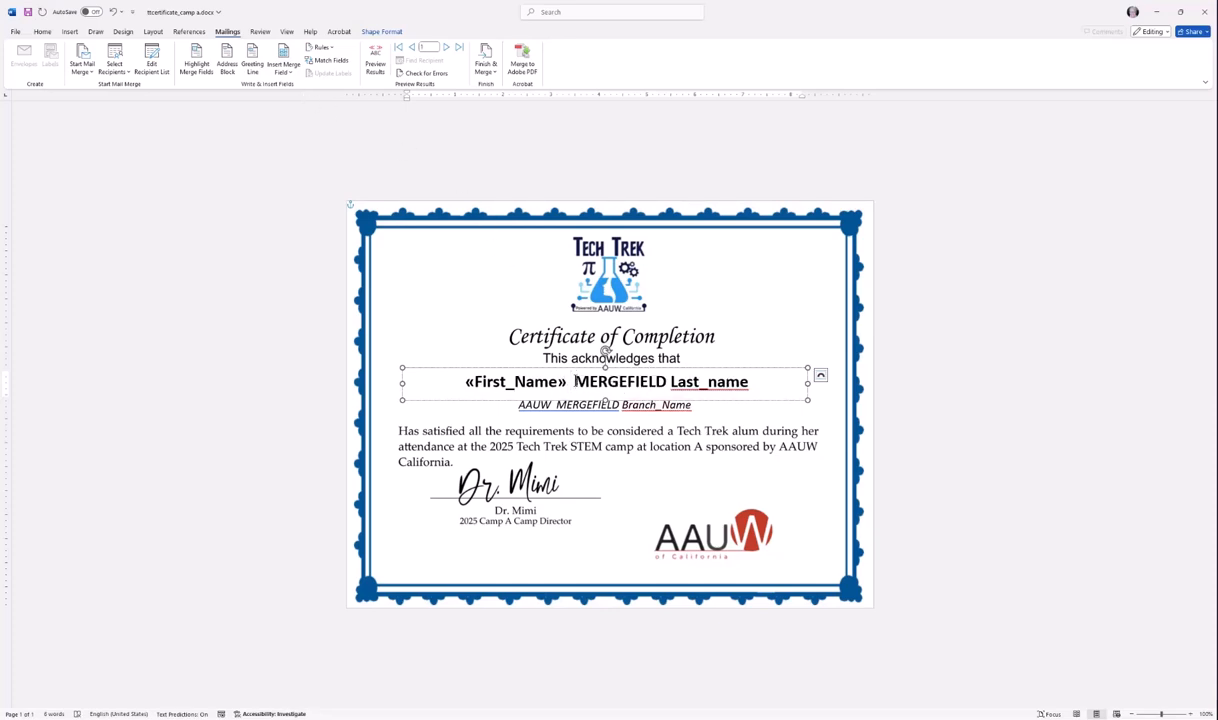
Replace the placeholder text "MERGEFIELD Last_name" on the name line with the Last_Name merge field.
drag(575, 381, 752, 381)
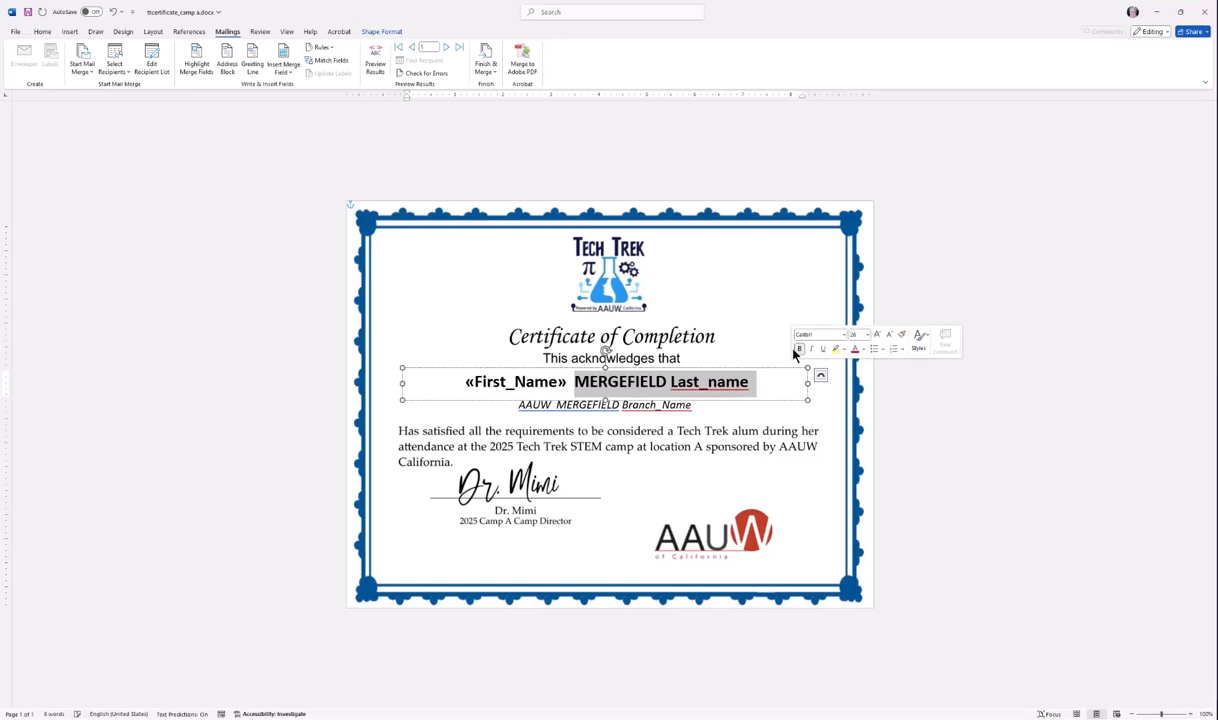
click(284, 66)
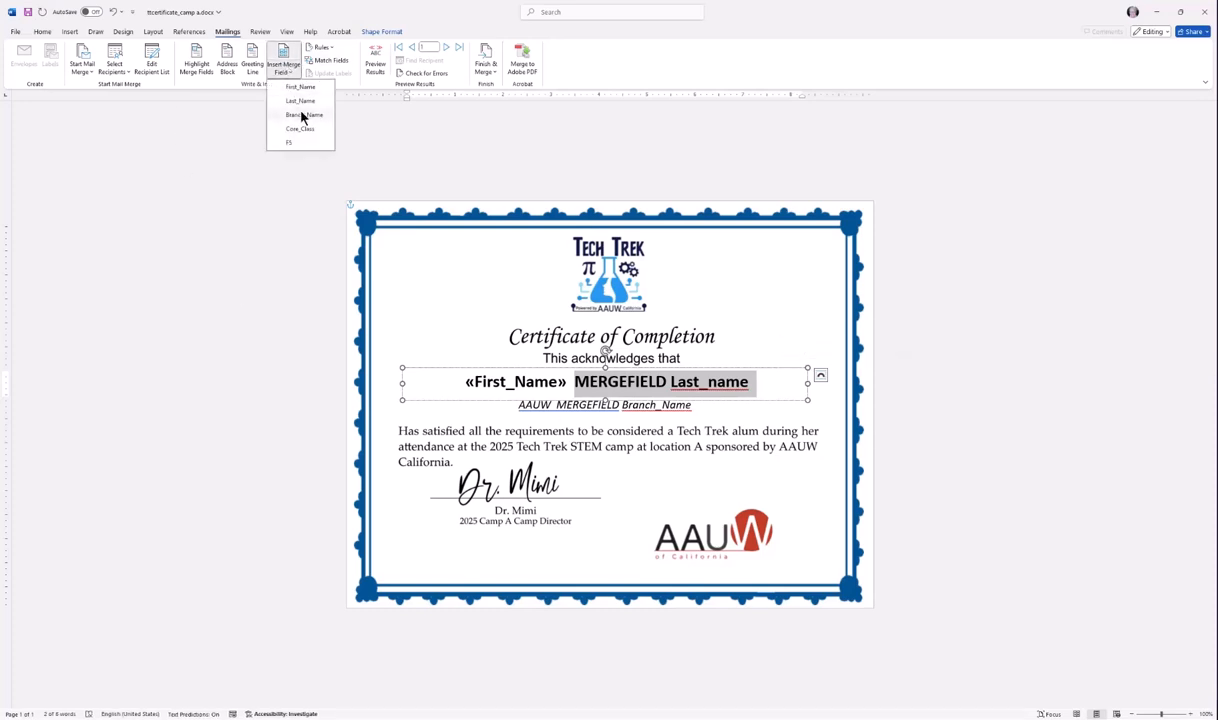
click(300, 102)
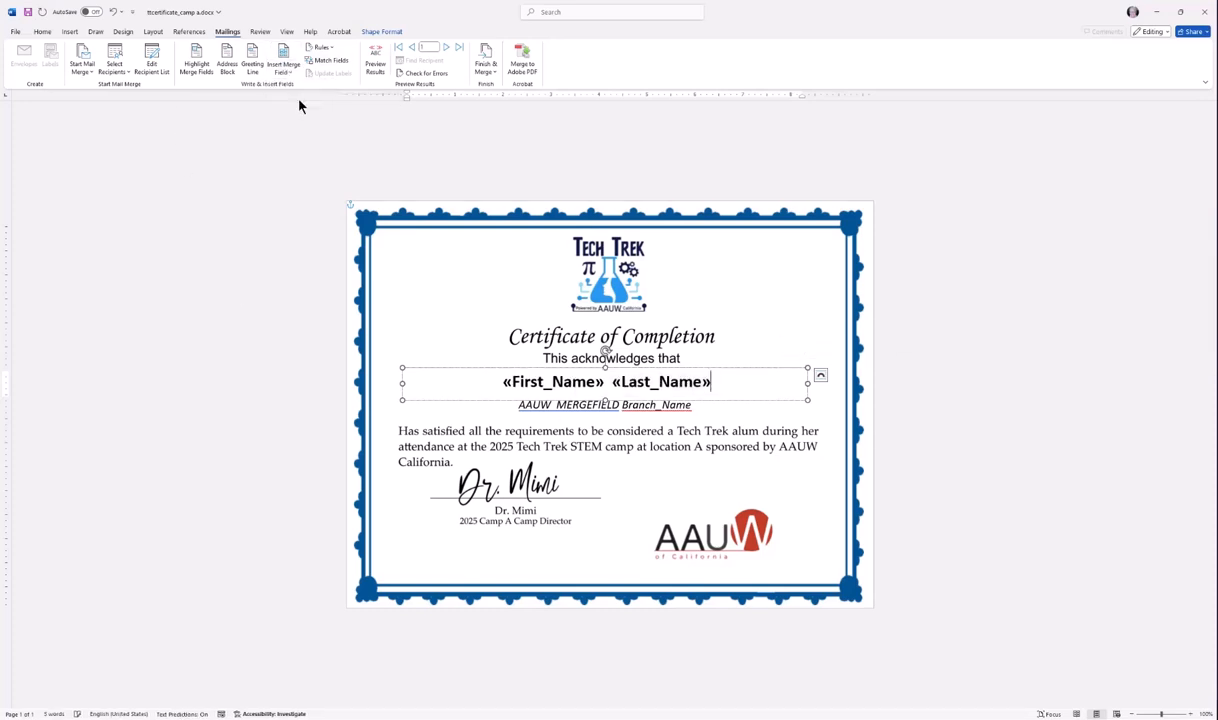
Replace the placeholder word "MERGEFIELD" after AAUW on the branch line with the Branch_Name merge field.
drag(518, 405, 620, 405)
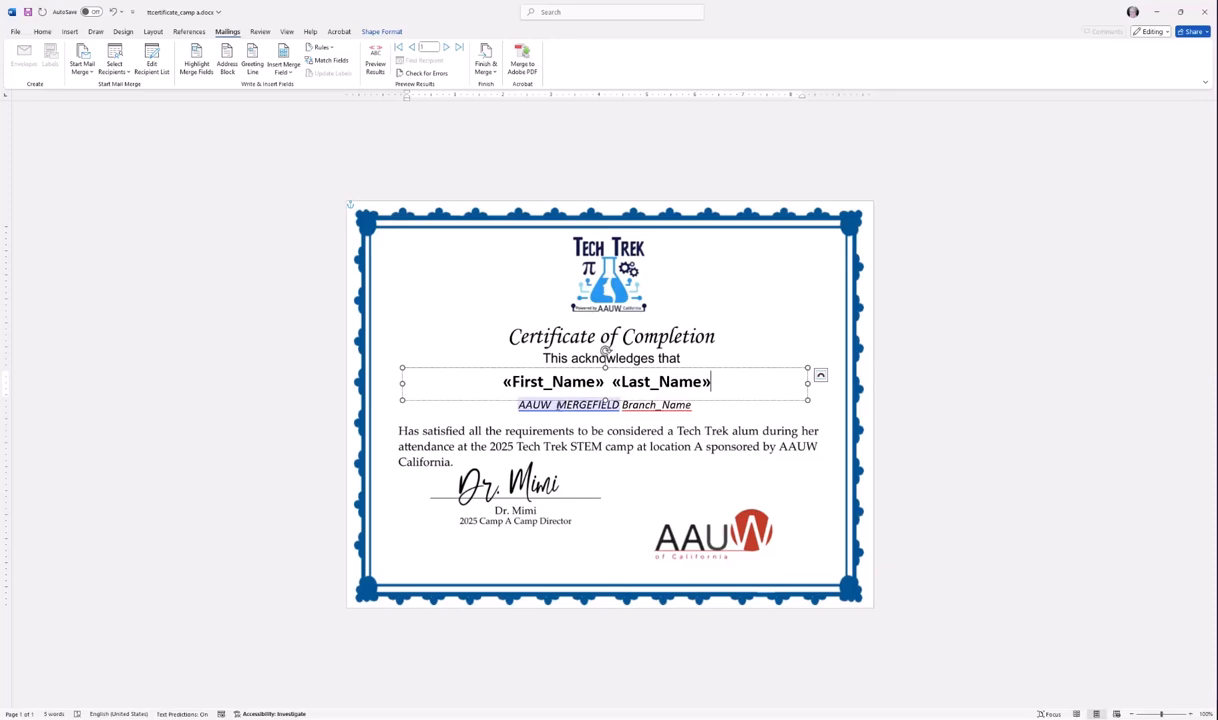
click(553, 405)
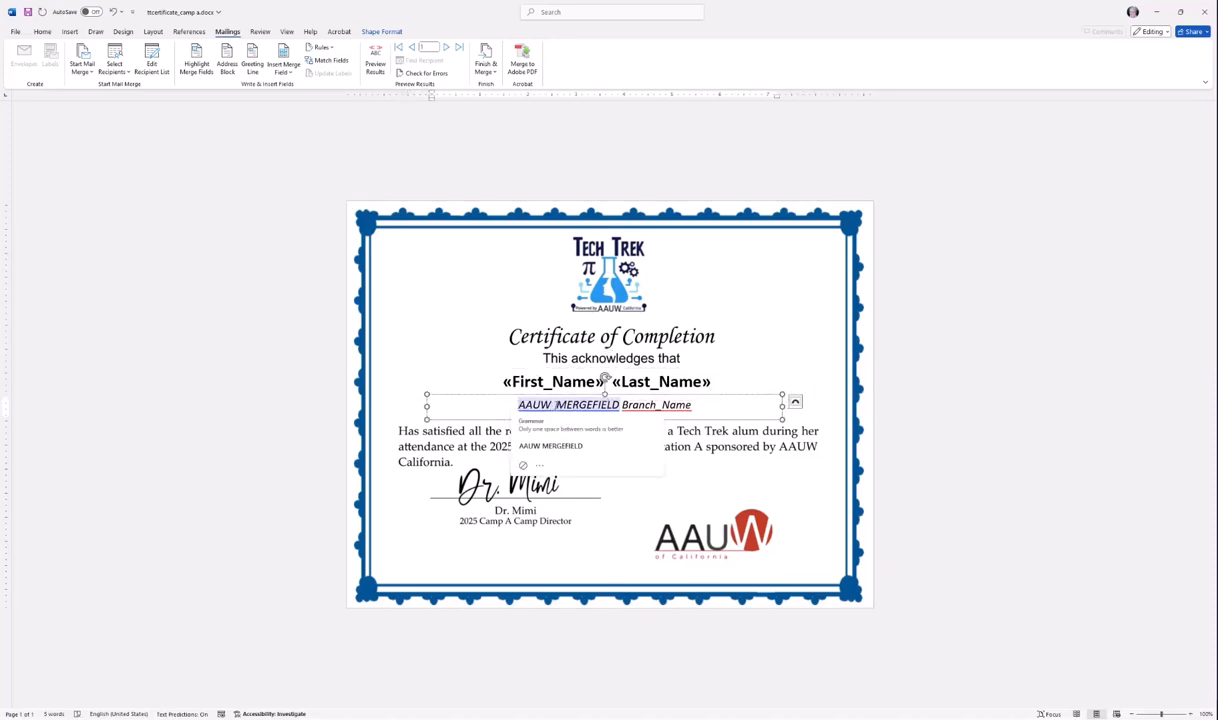
drag(555, 405, 660, 404)
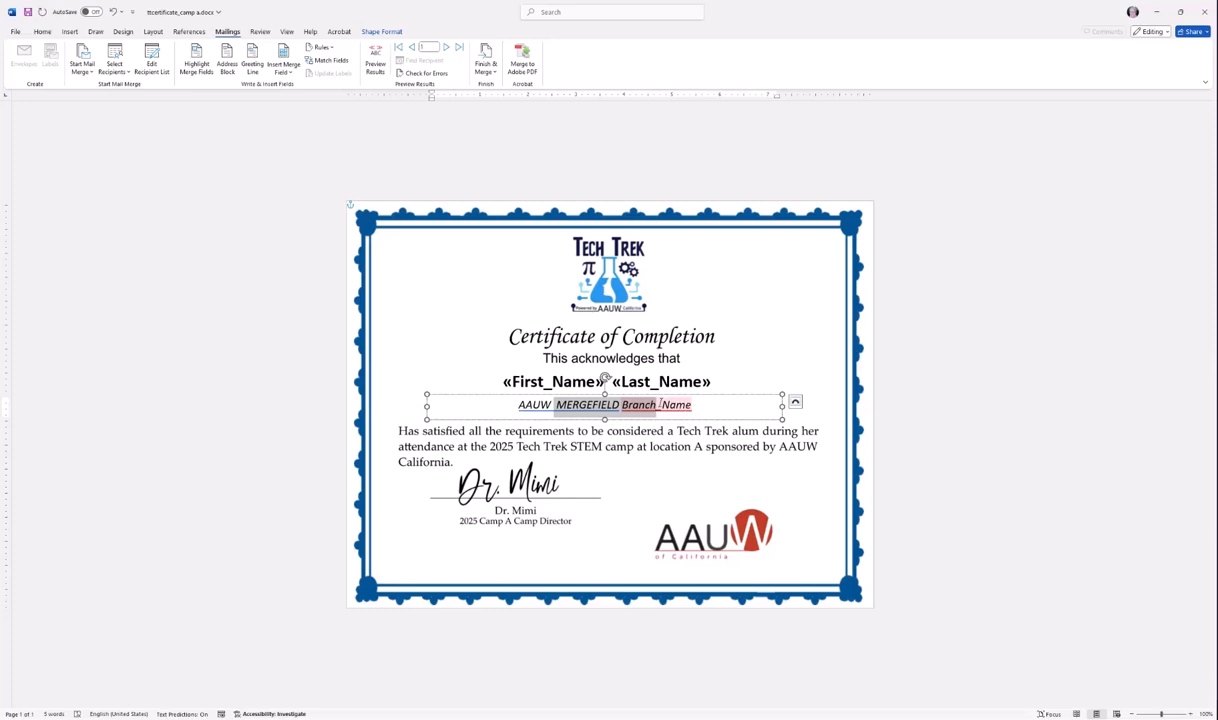
click(660, 404)
key(BackSpace)
text(_)
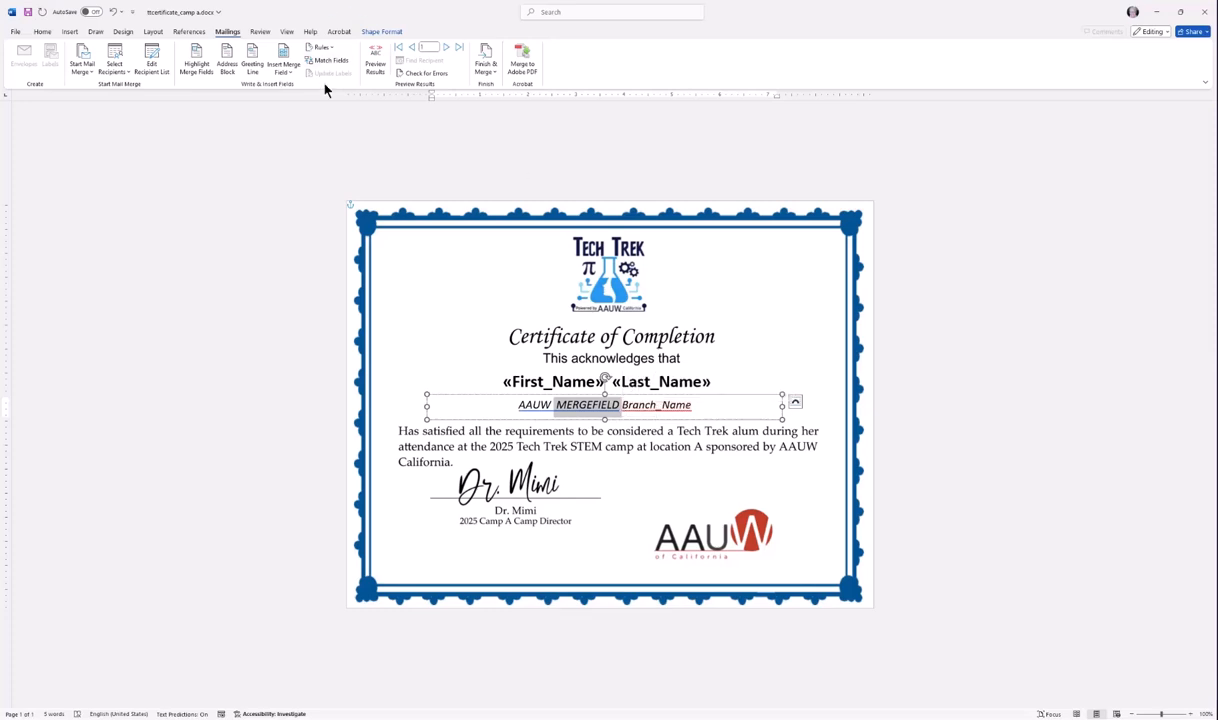
click(287, 70)
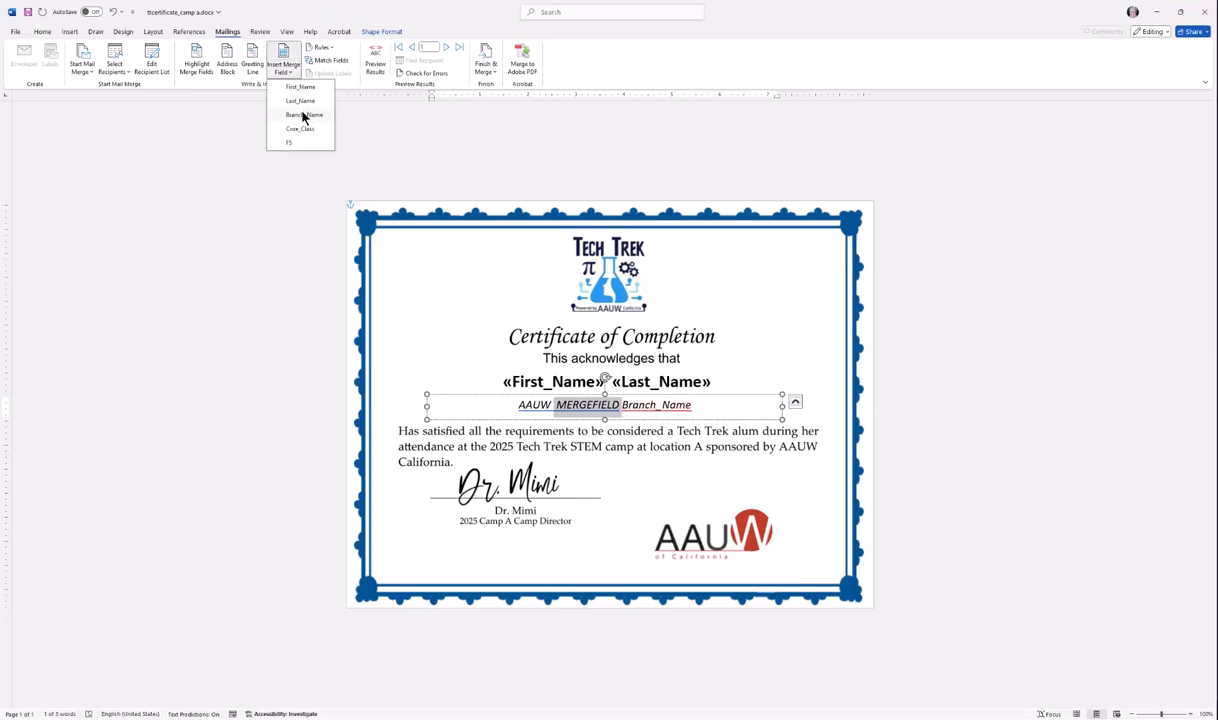
click(303, 116)
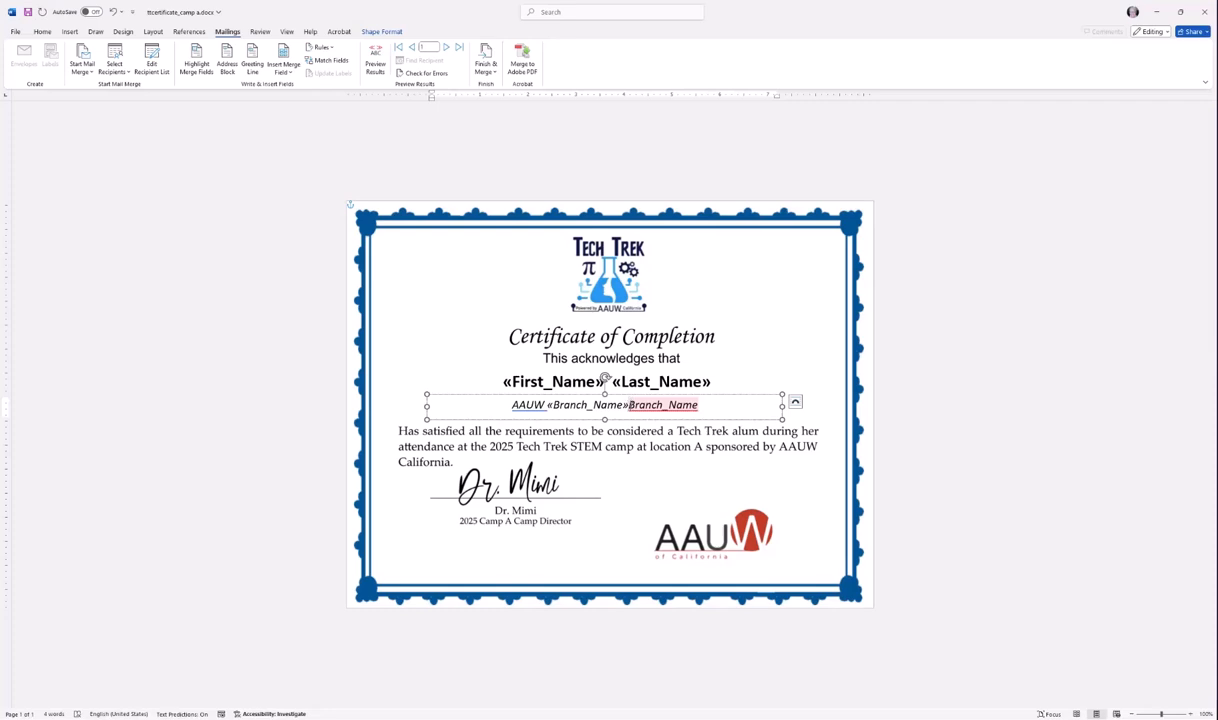
Change the leftover Branch_Name text after the branch merge field to the word "Branch", separated by a space.
drag(628, 405, 702, 410)
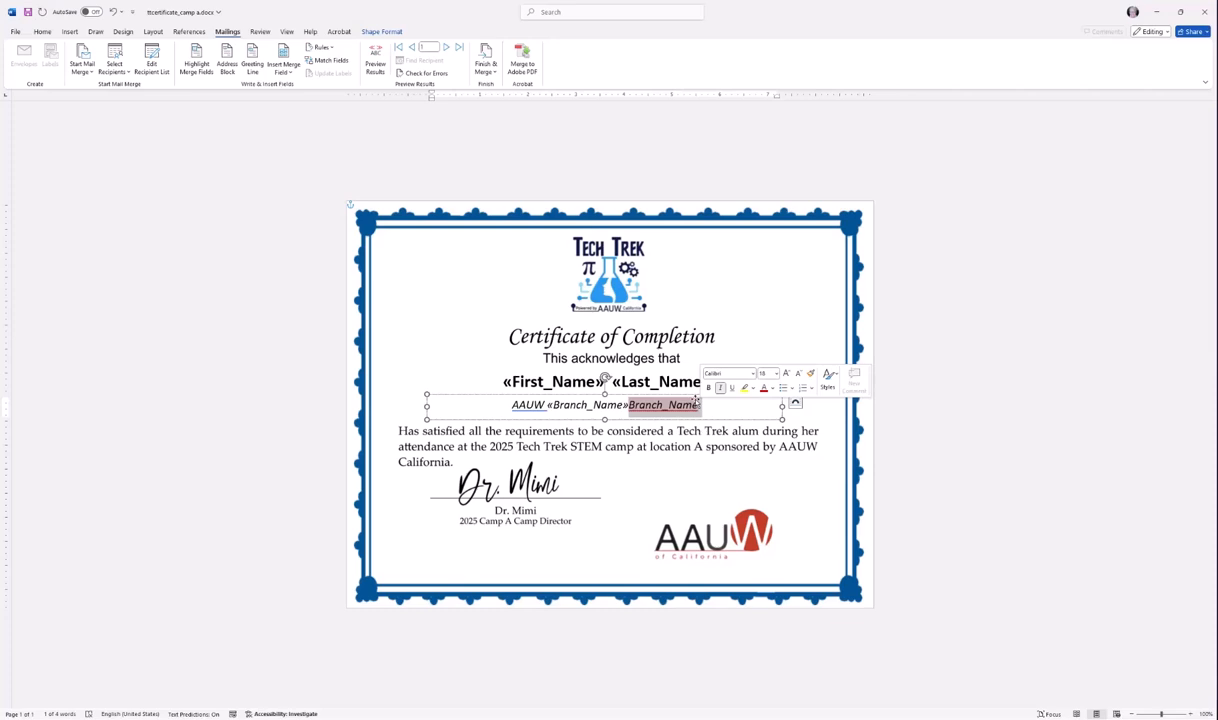
key(BackSpace)
text(Branch_Name»)
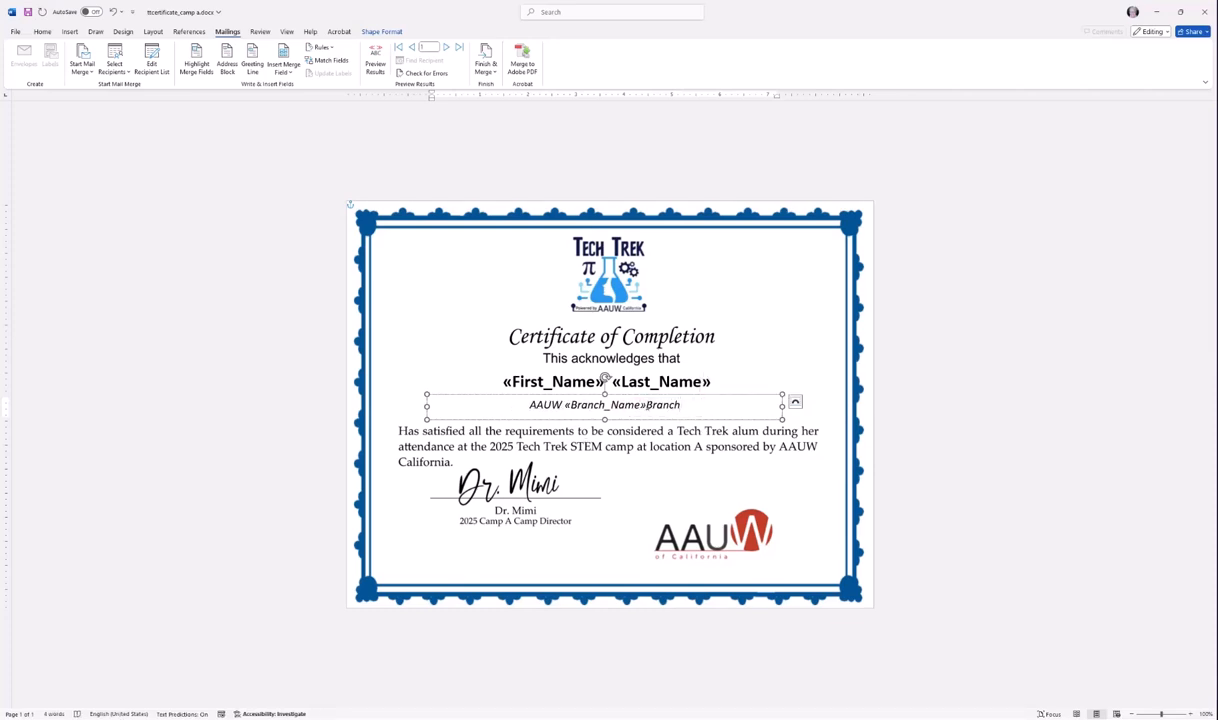
click(777, 307)
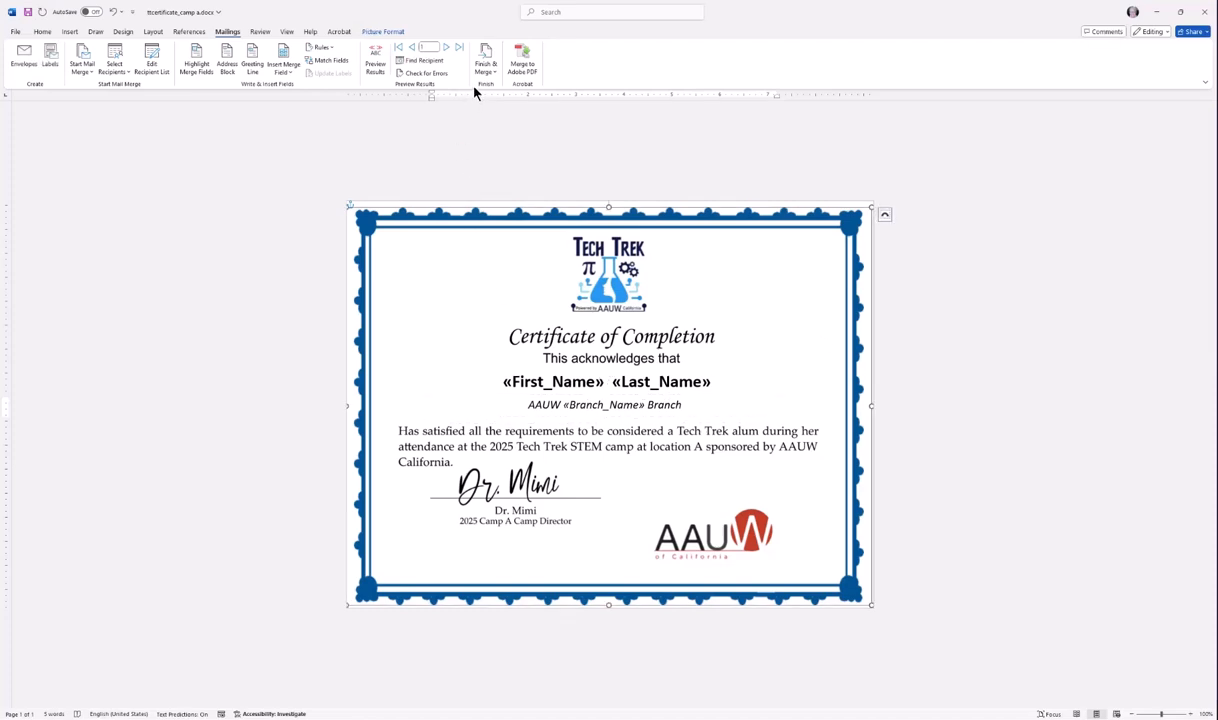
Preview the merge results, check the name text box on the first certificate and advance to the next record.
click(377, 66)
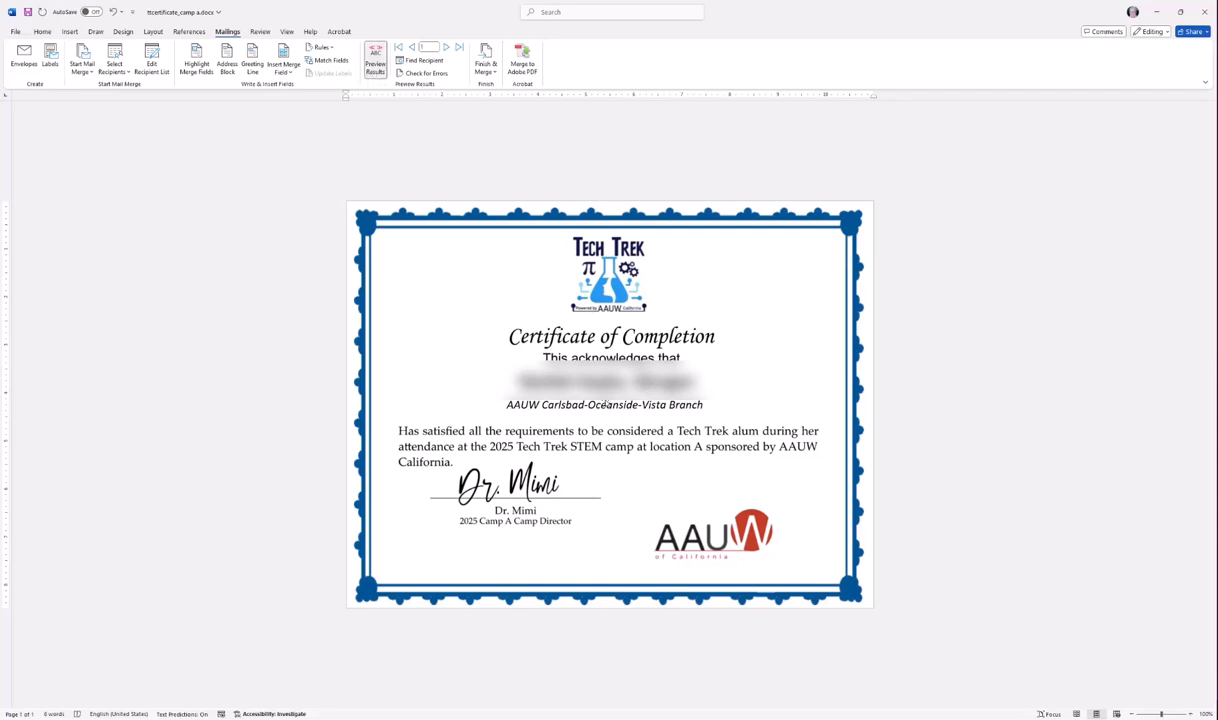
click(615, 384)
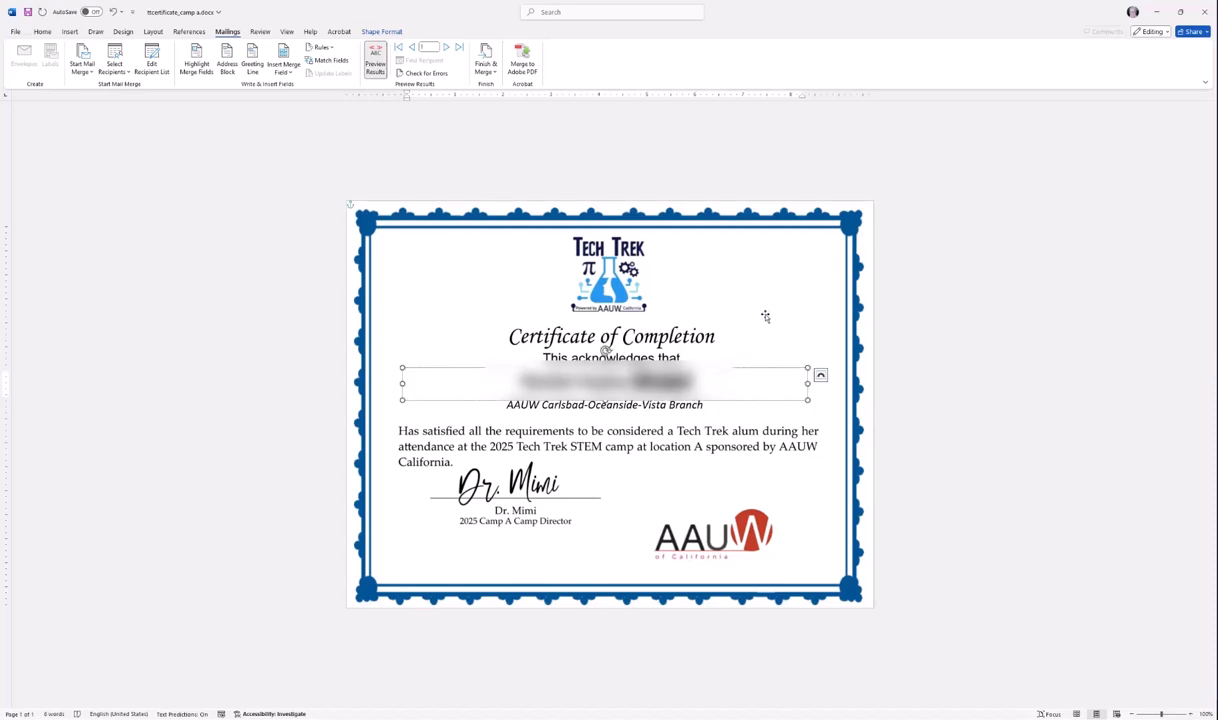
click(725, 297)
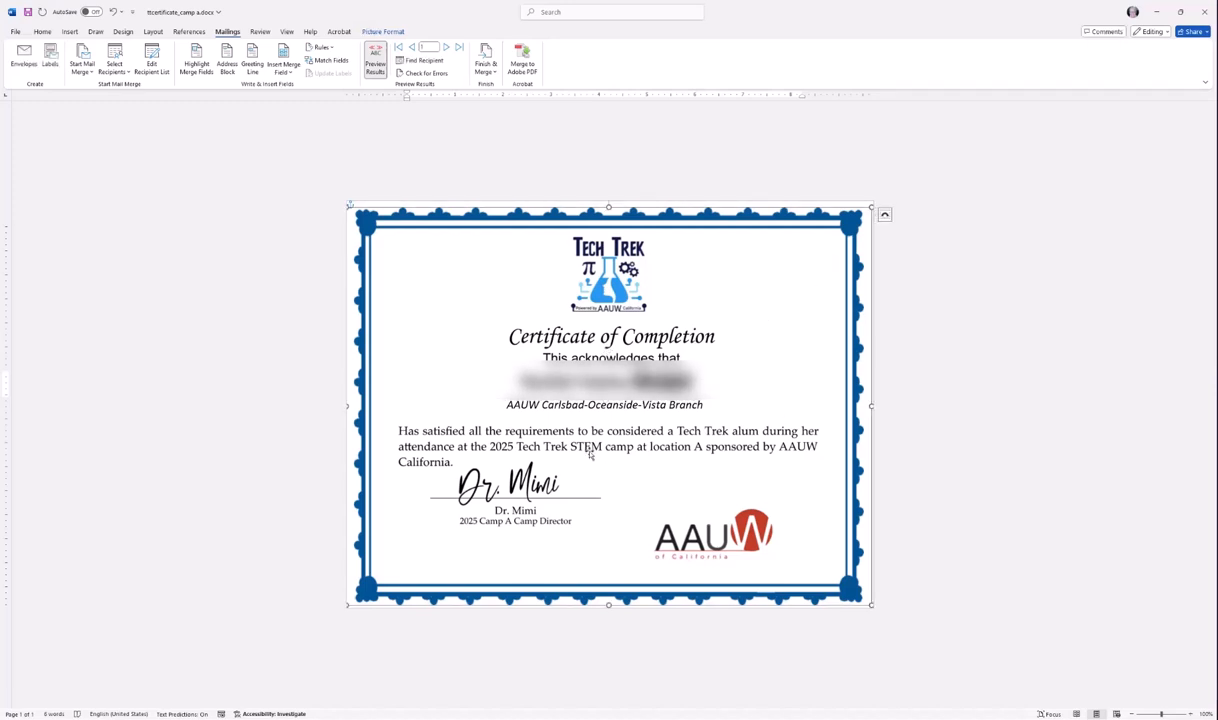
click(403, 370)
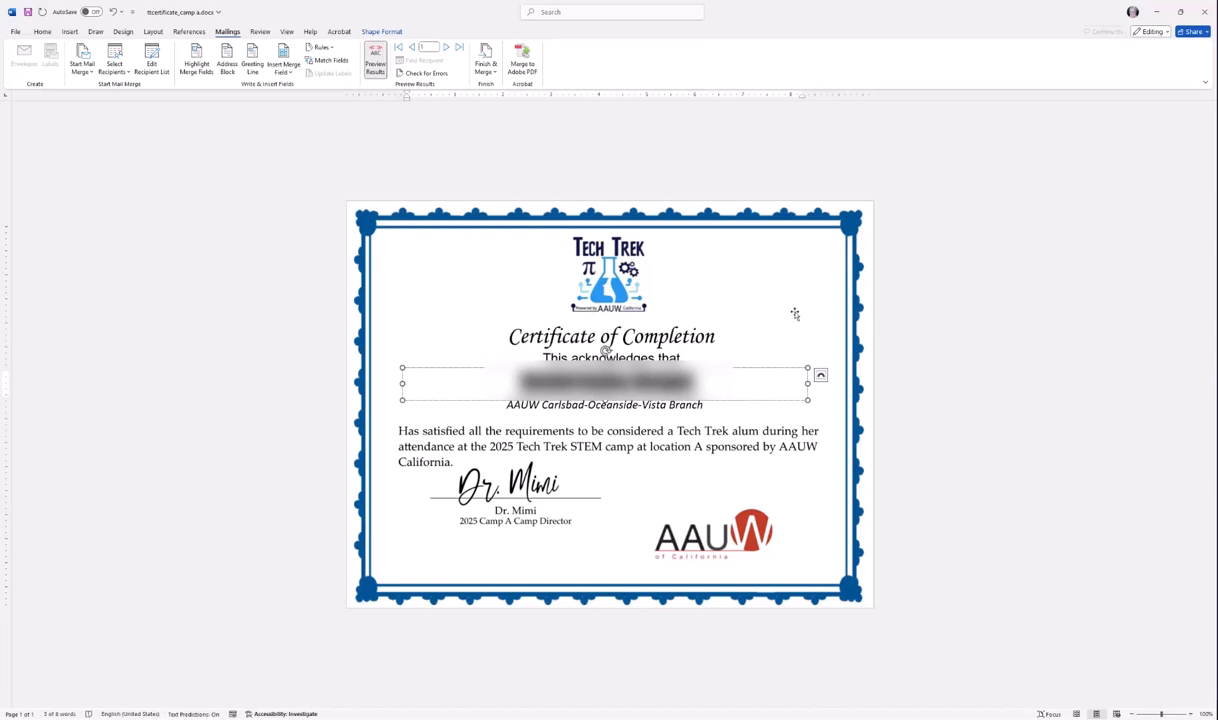
click(752, 312)
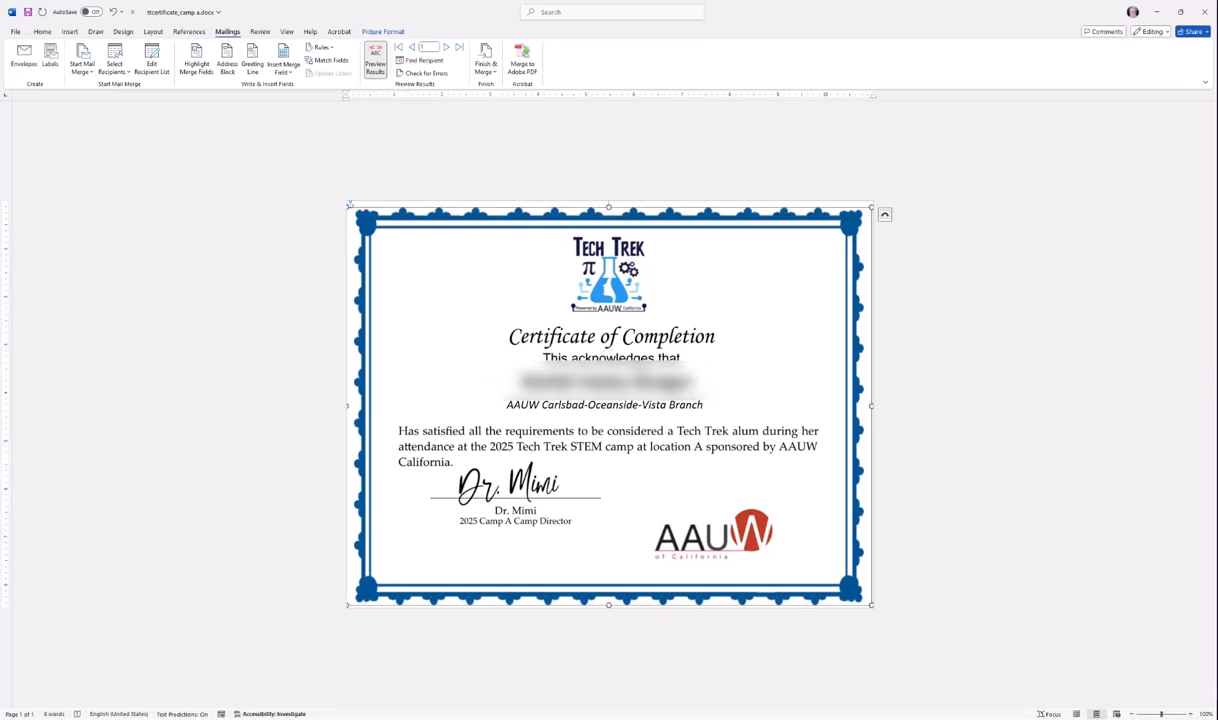
click(763, 367)
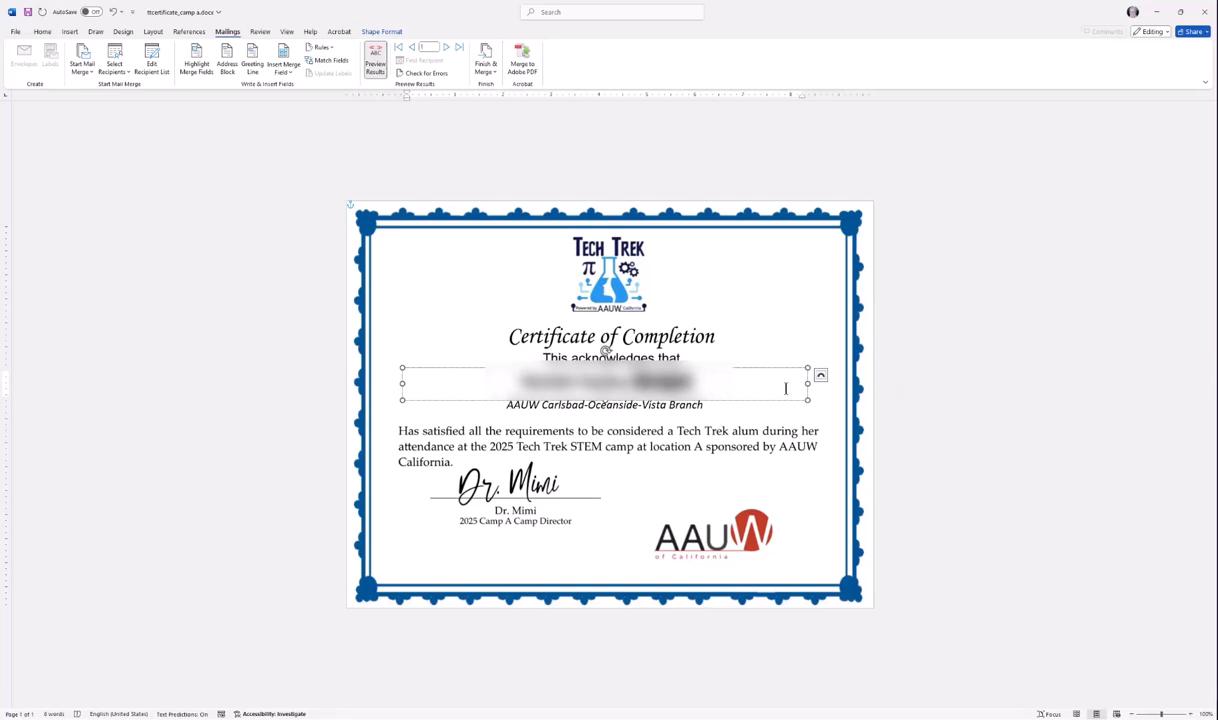
click(957, 312)
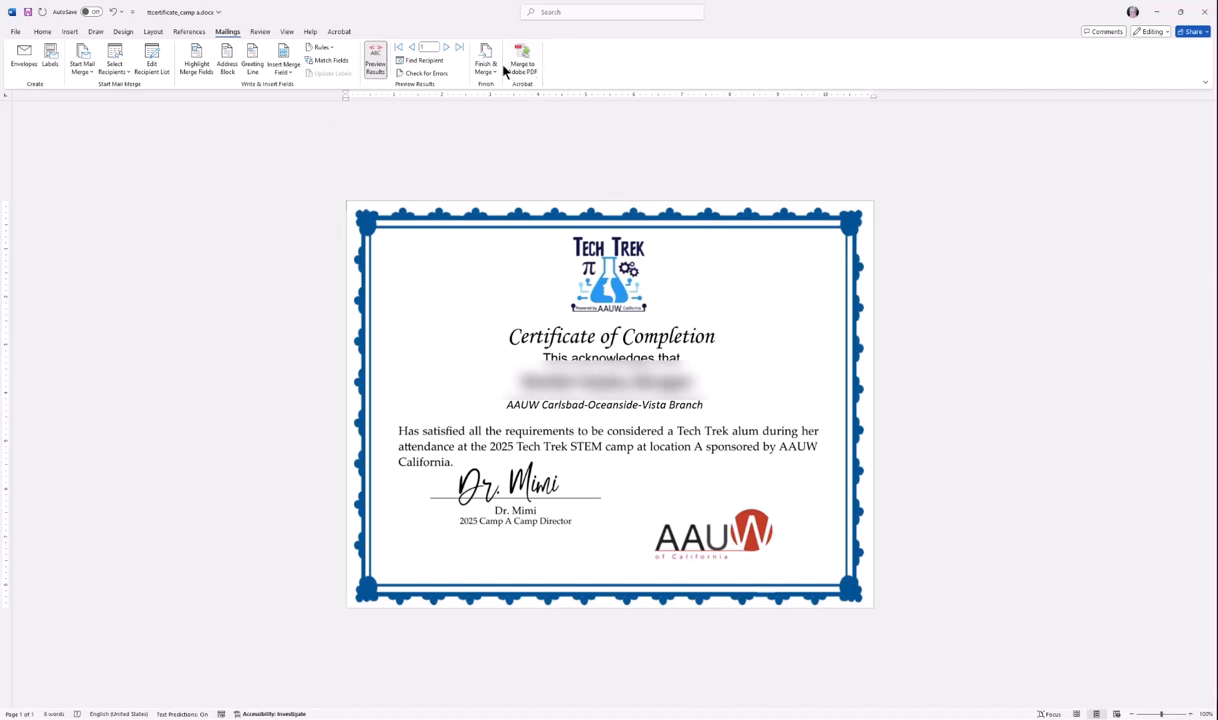
click(447, 49)
click(447, 49)
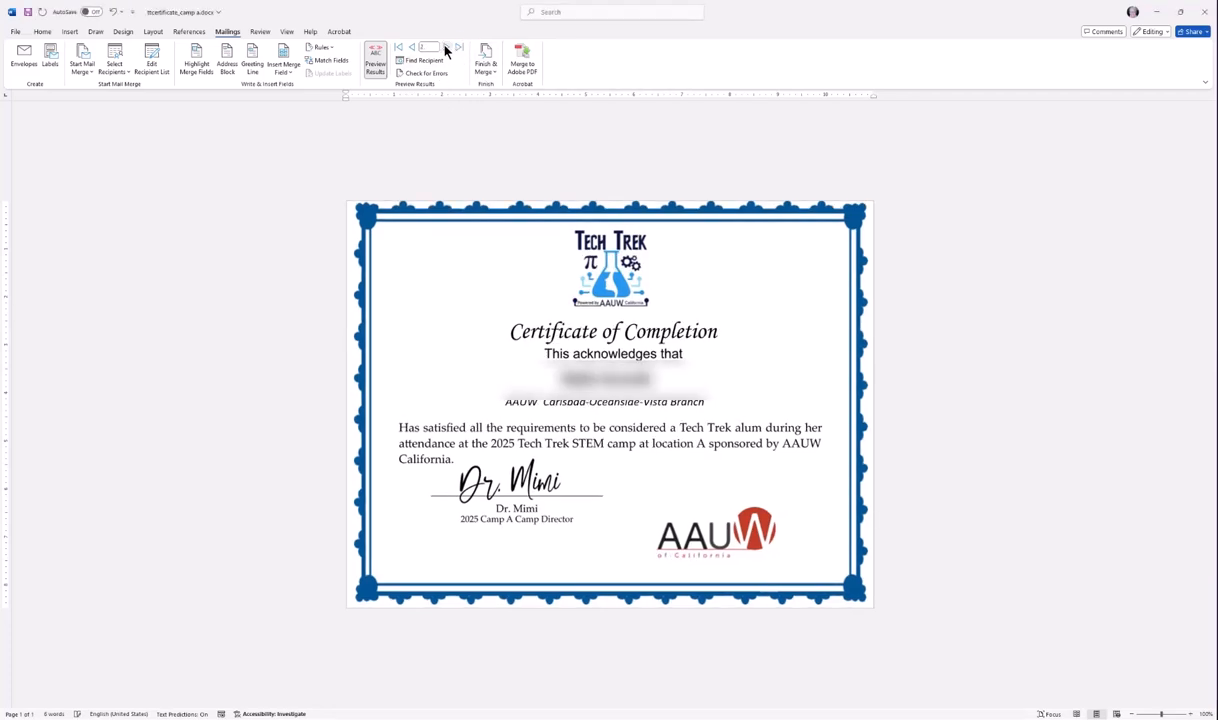
Finish the merge by printing all the certificates to the Adobe PDF printer.
click(485, 68)
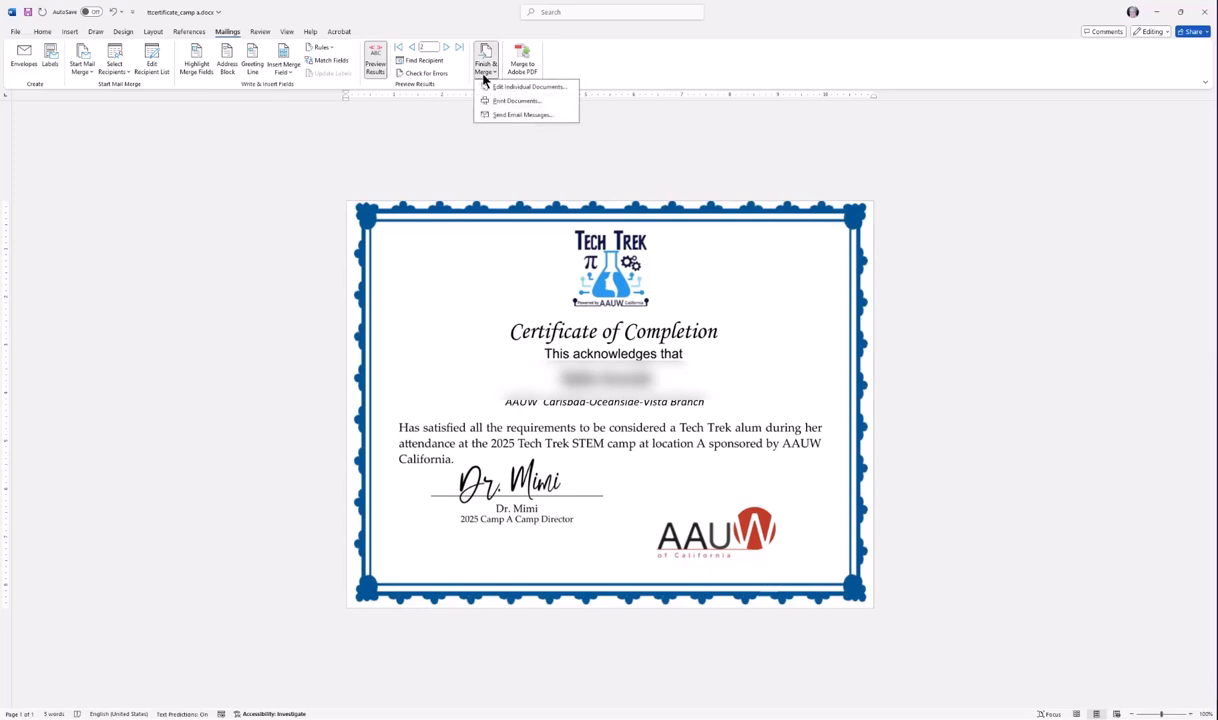
click(495, 101)
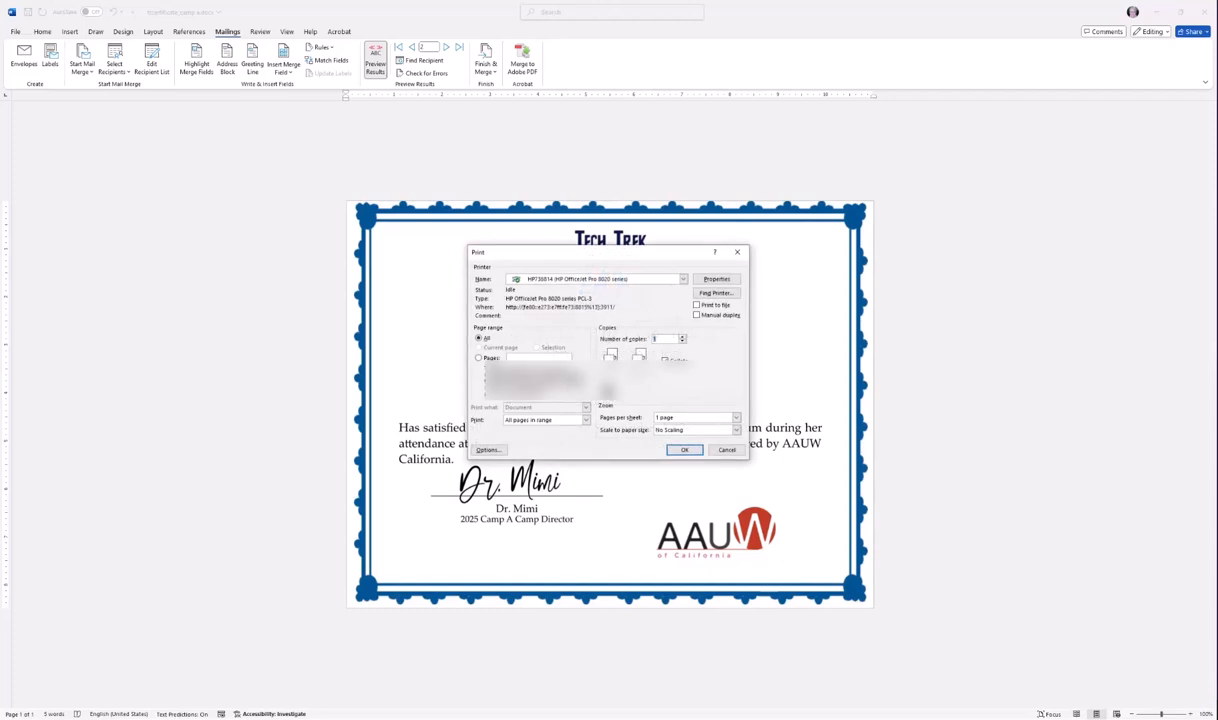
click(684, 281)
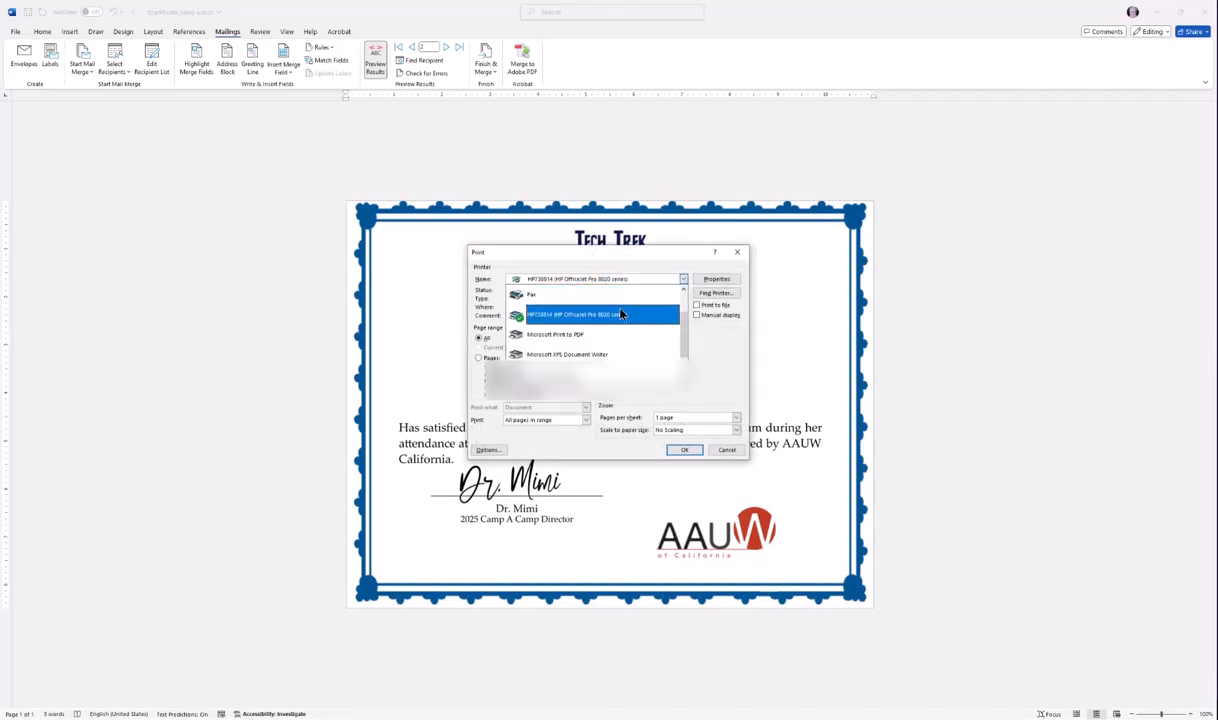
scroll(589, 291, up, 2)
click(620, 295)
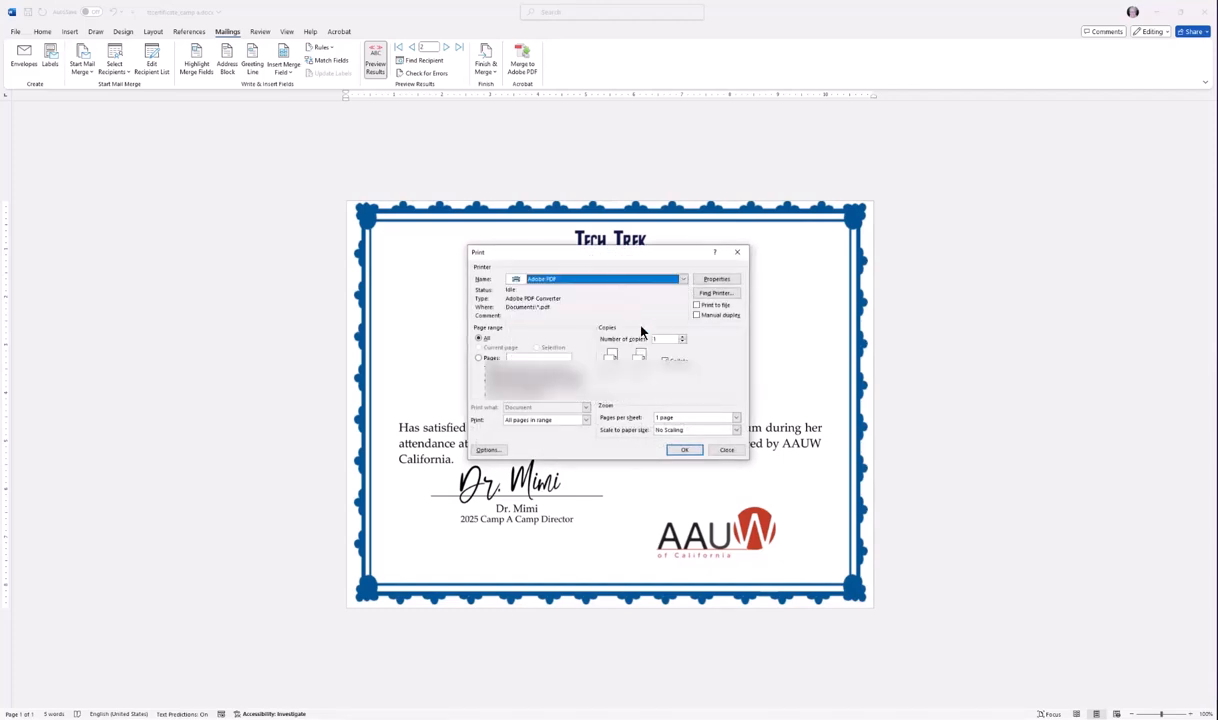
click(684, 451)
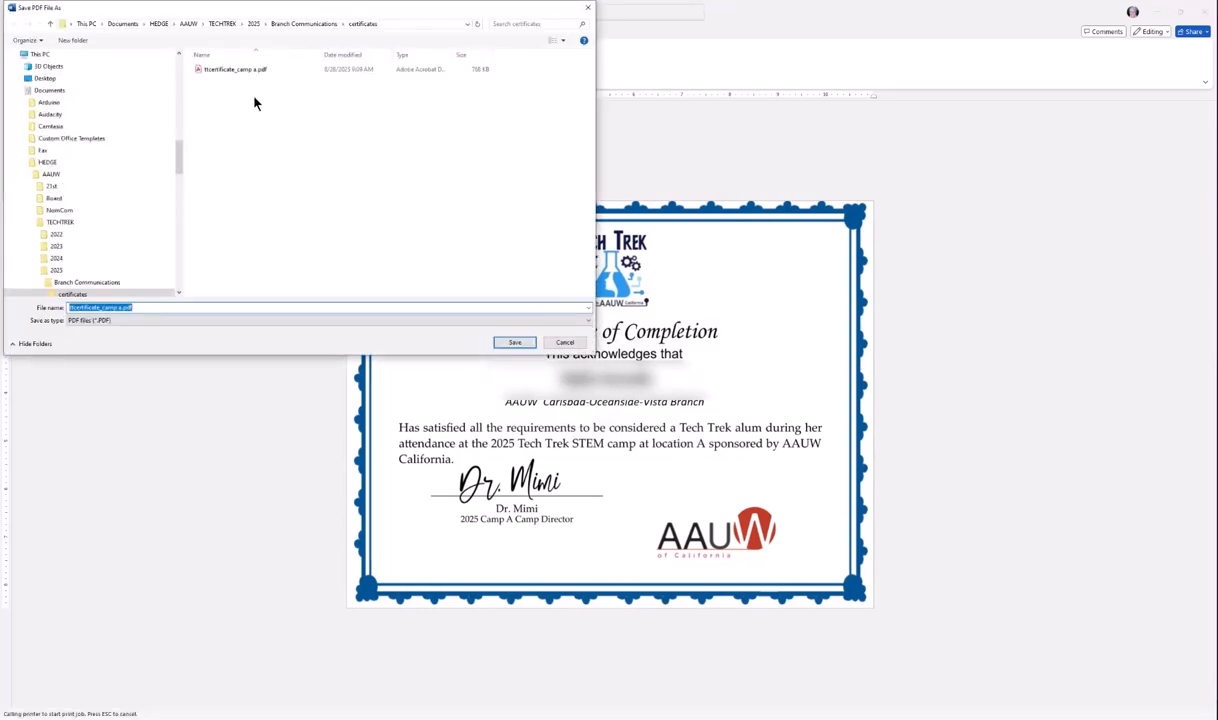
Try to save the merged certificates over the existing ttcertificate_camp a.pdf in the certificates folder.
click(243, 73)
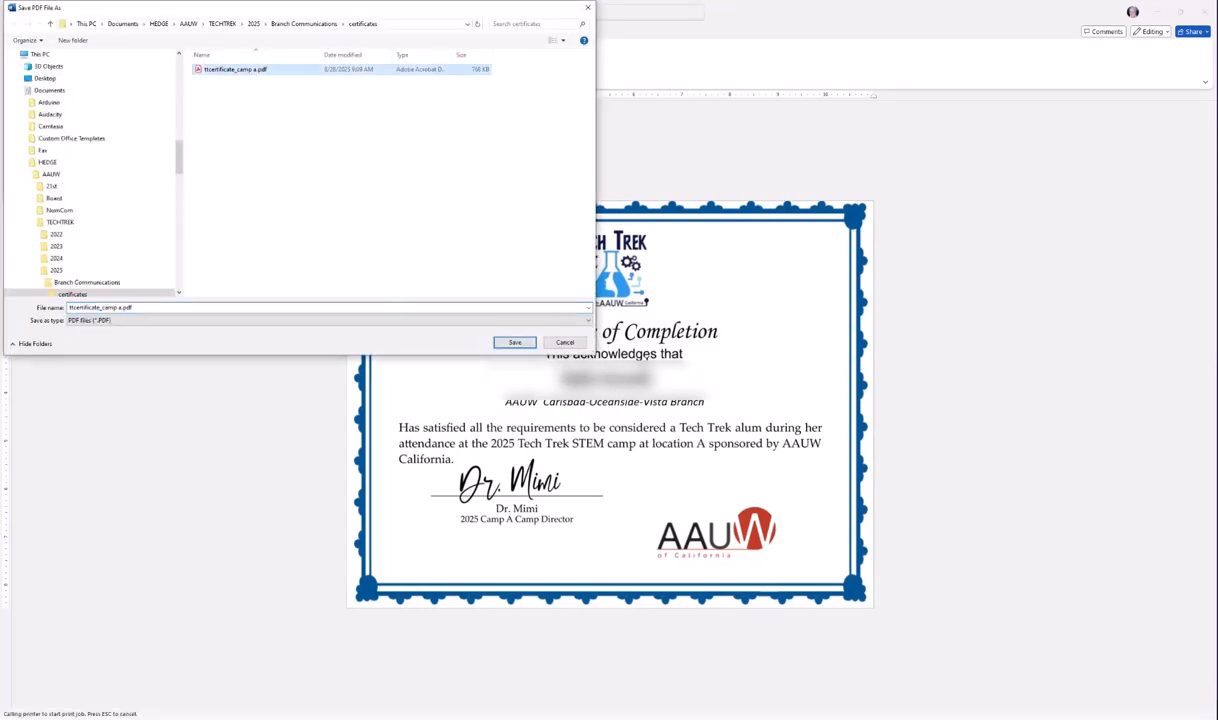
click(516, 343)
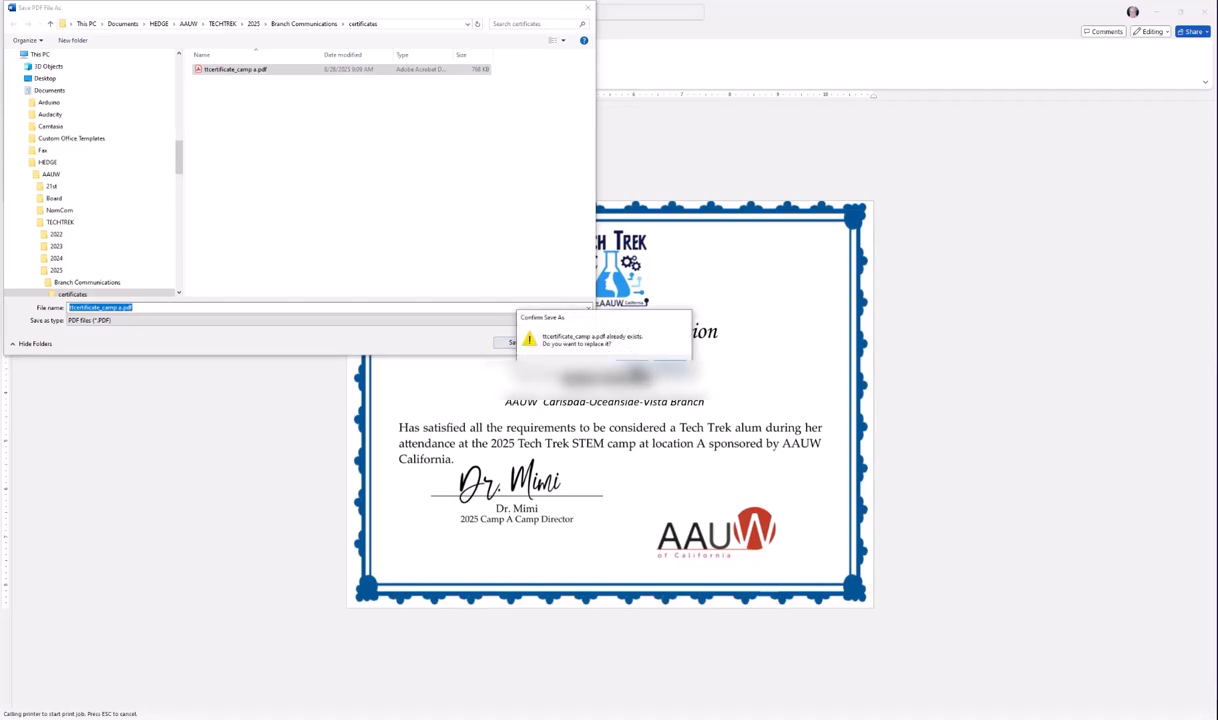
key(y)
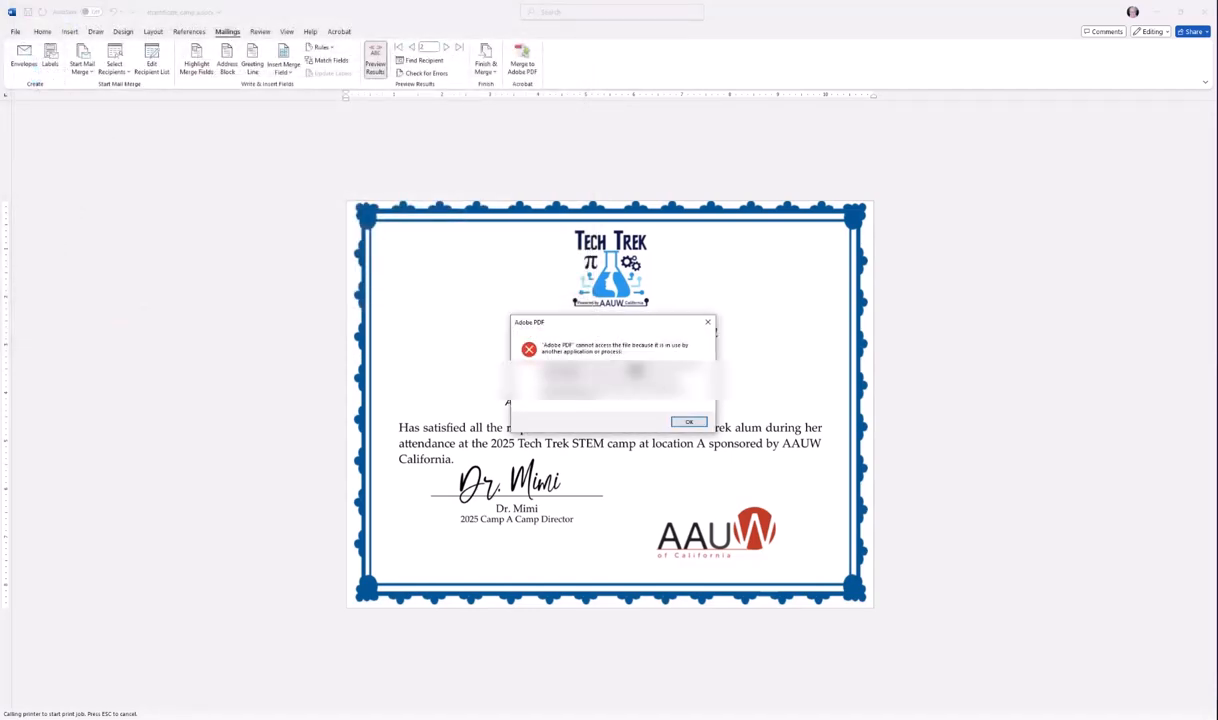
click(688, 421)
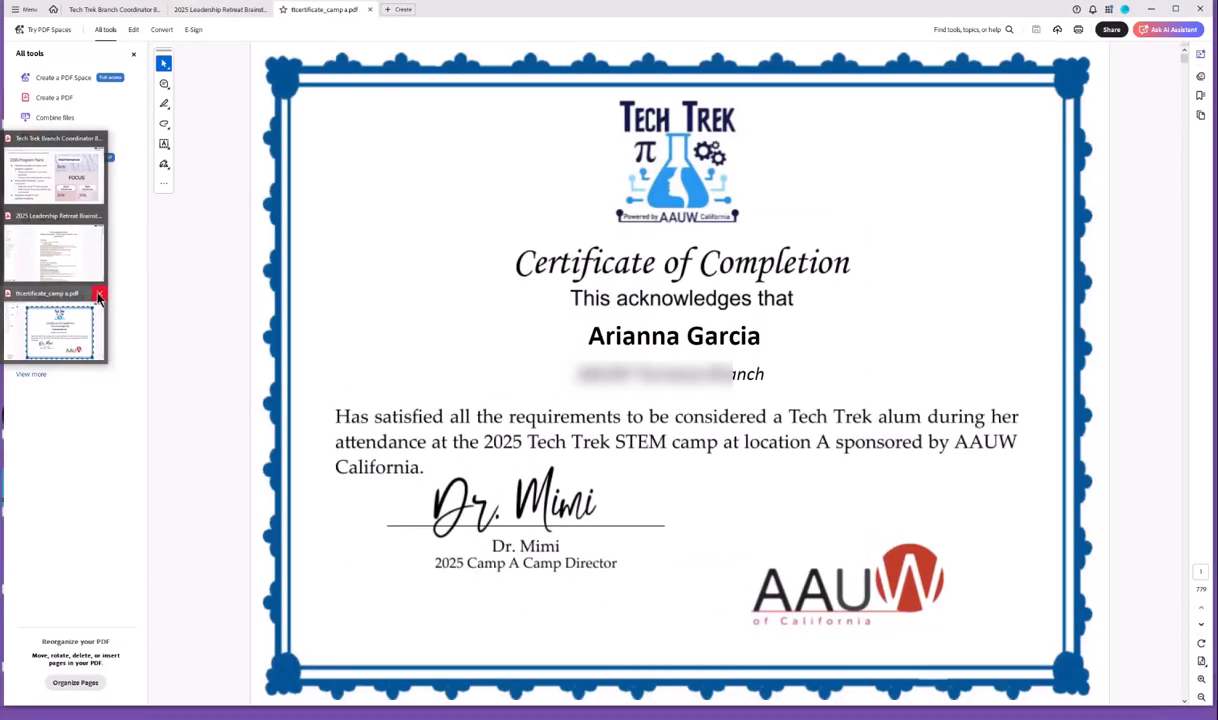
Close ttcertificate_camp a.pdf in Acrobat and save the merged certificates over that file in the certificates folder.
click(98, 297)
mouse_move(98, 255)
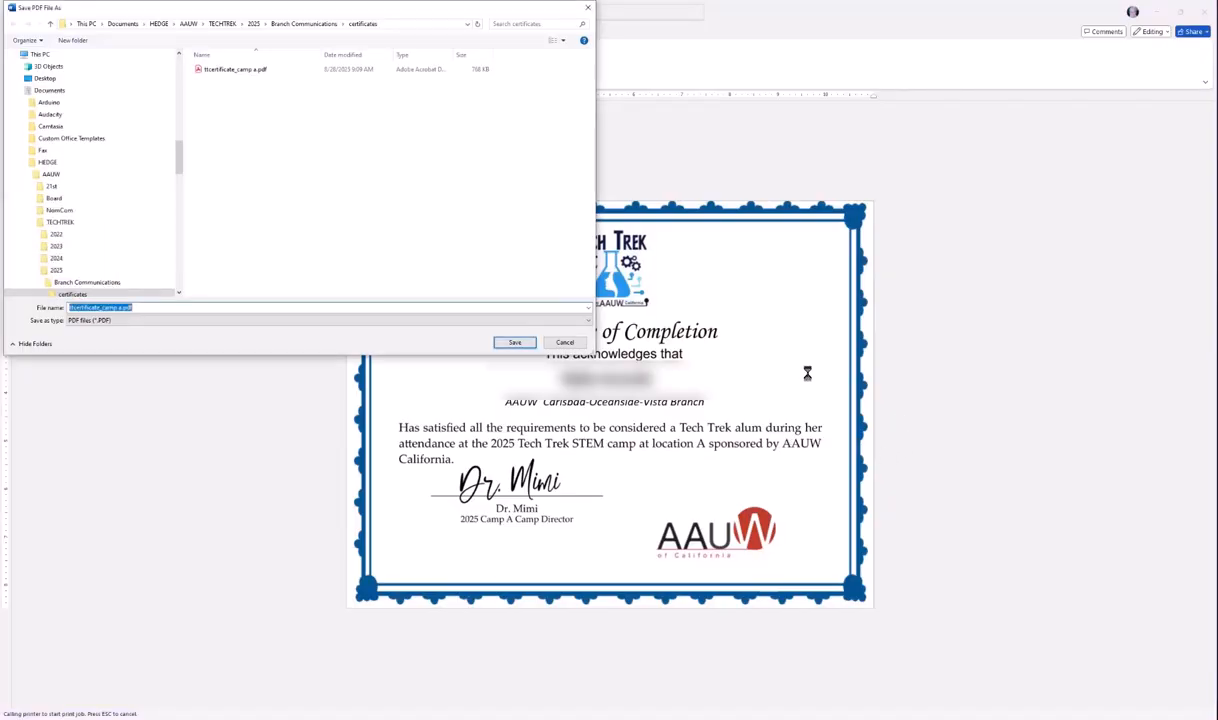
click(238, 70)
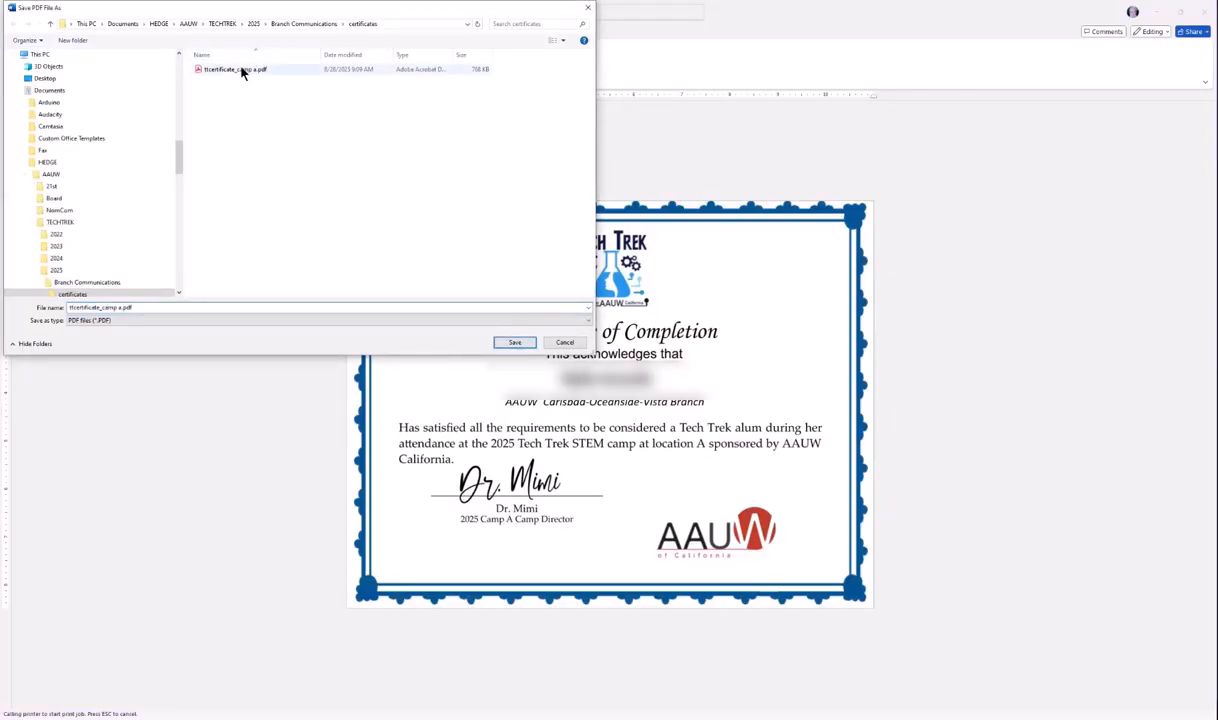
click(513, 344)
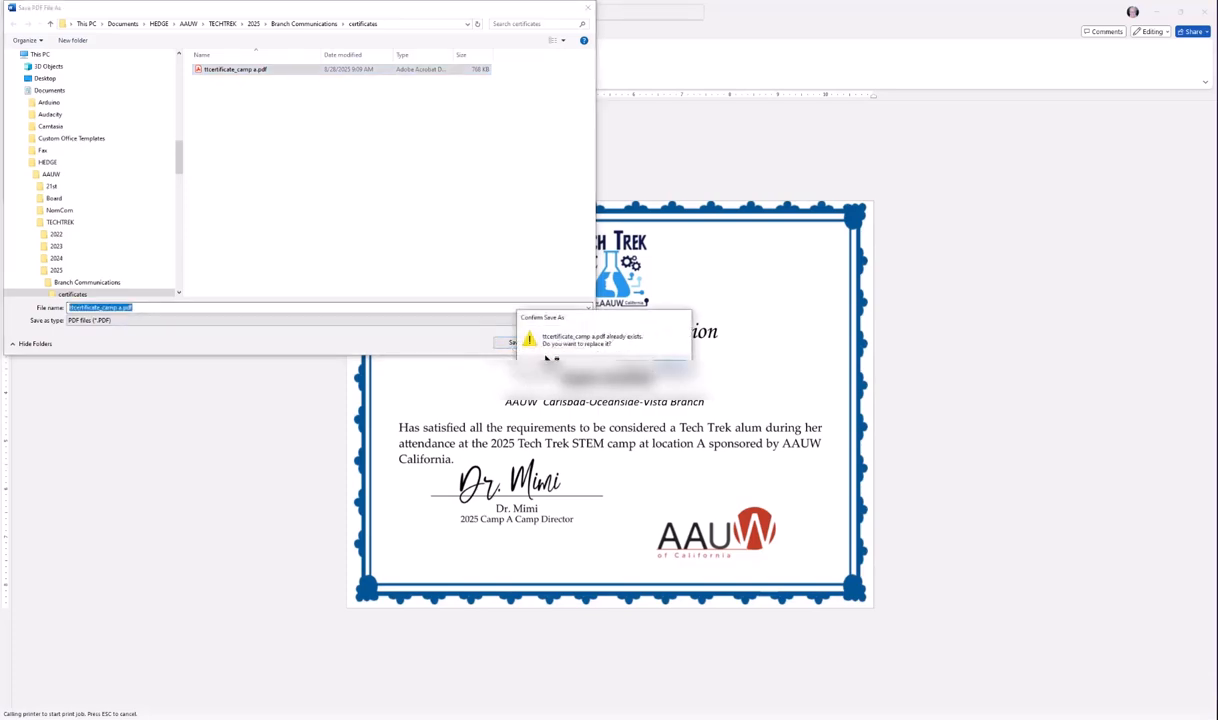
click(633, 373)
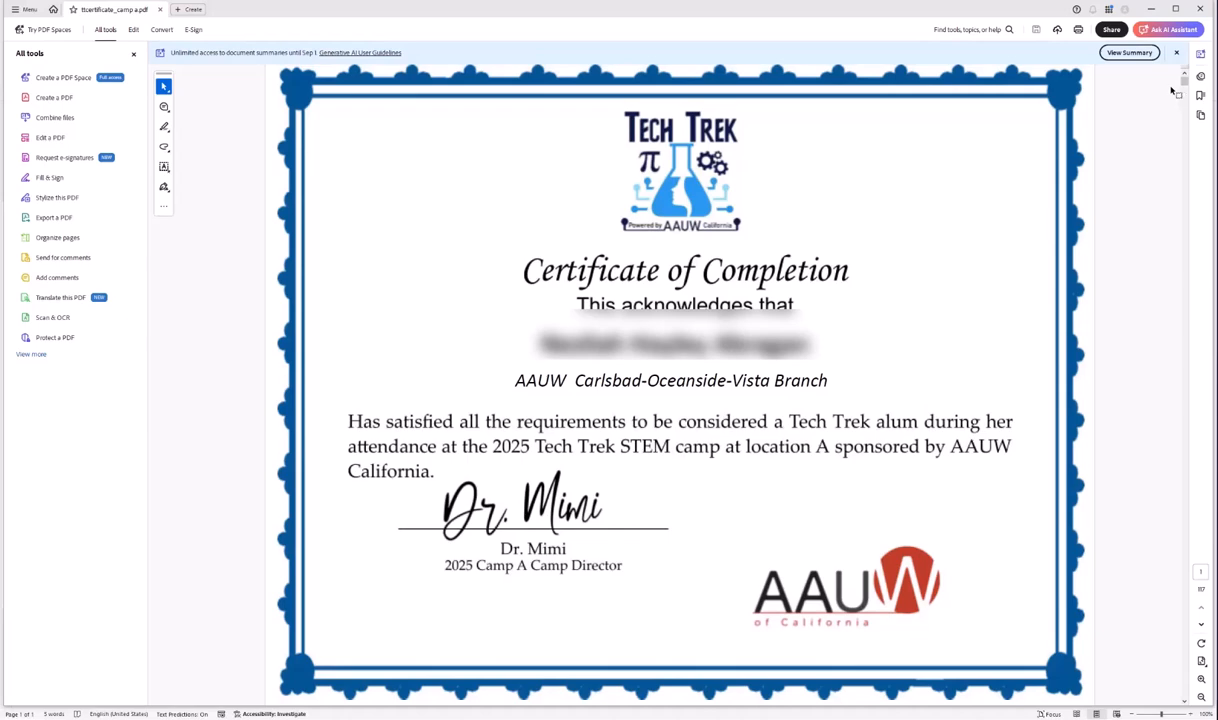
Look through the merged certificates in the PDF, dismissing the What's new window.
scroll(797, 376, down, 4)
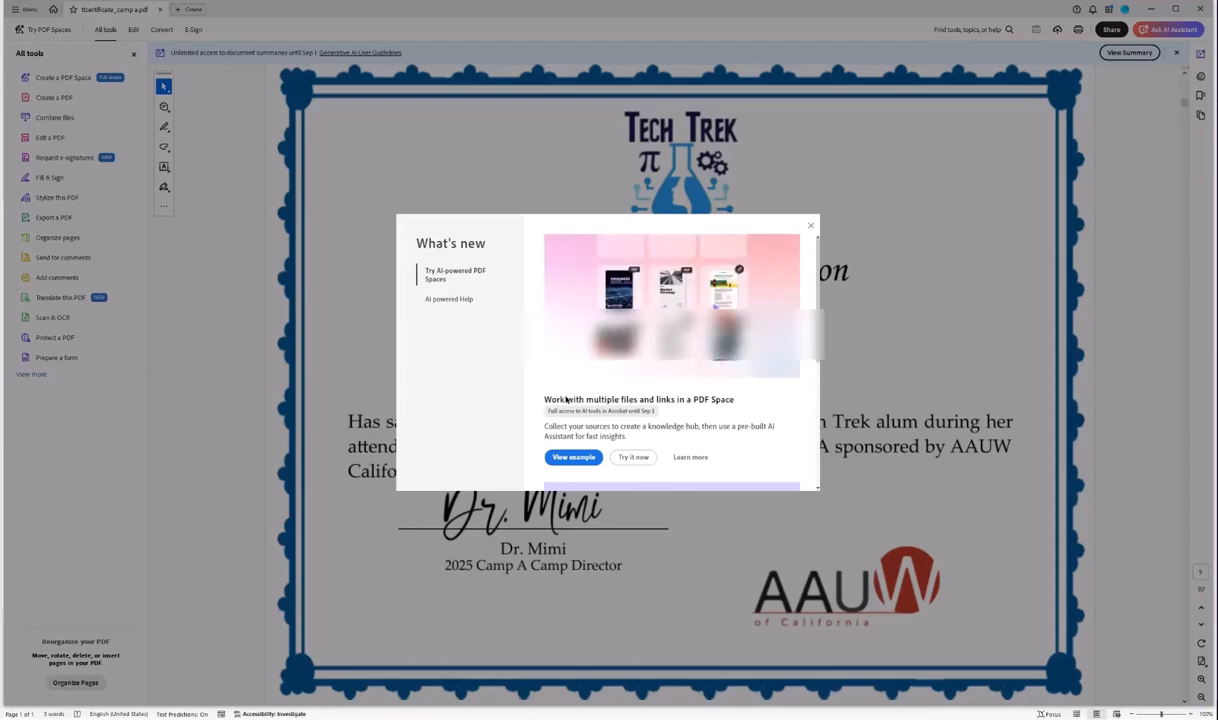
click(811, 225)
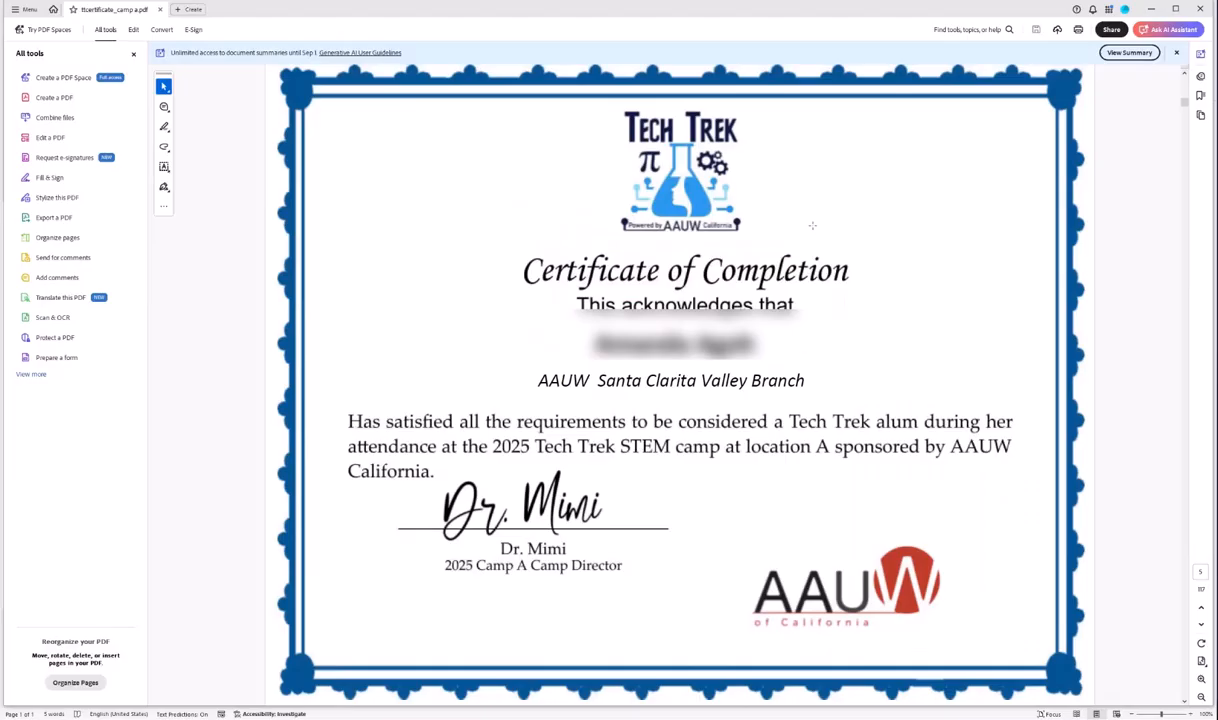
Check the last certificates in the merged PDF and close the file.
drag(1184, 102, 1184, 692)
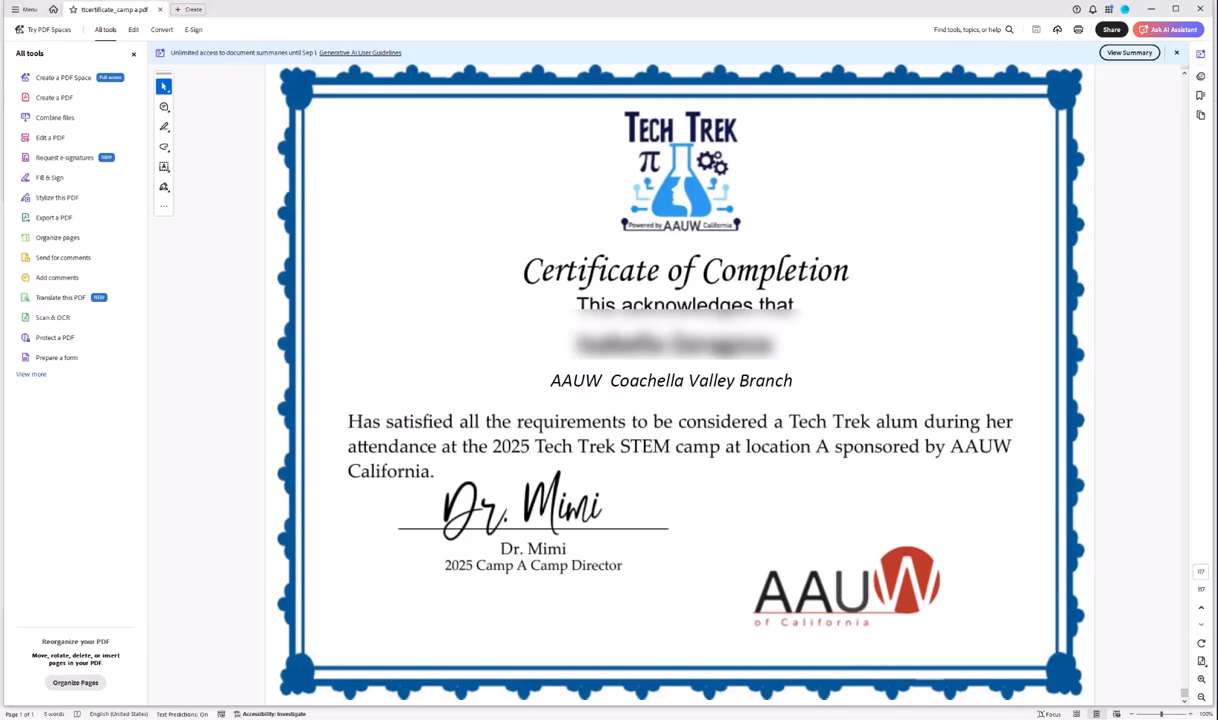
scroll(820, 482, up, 3)
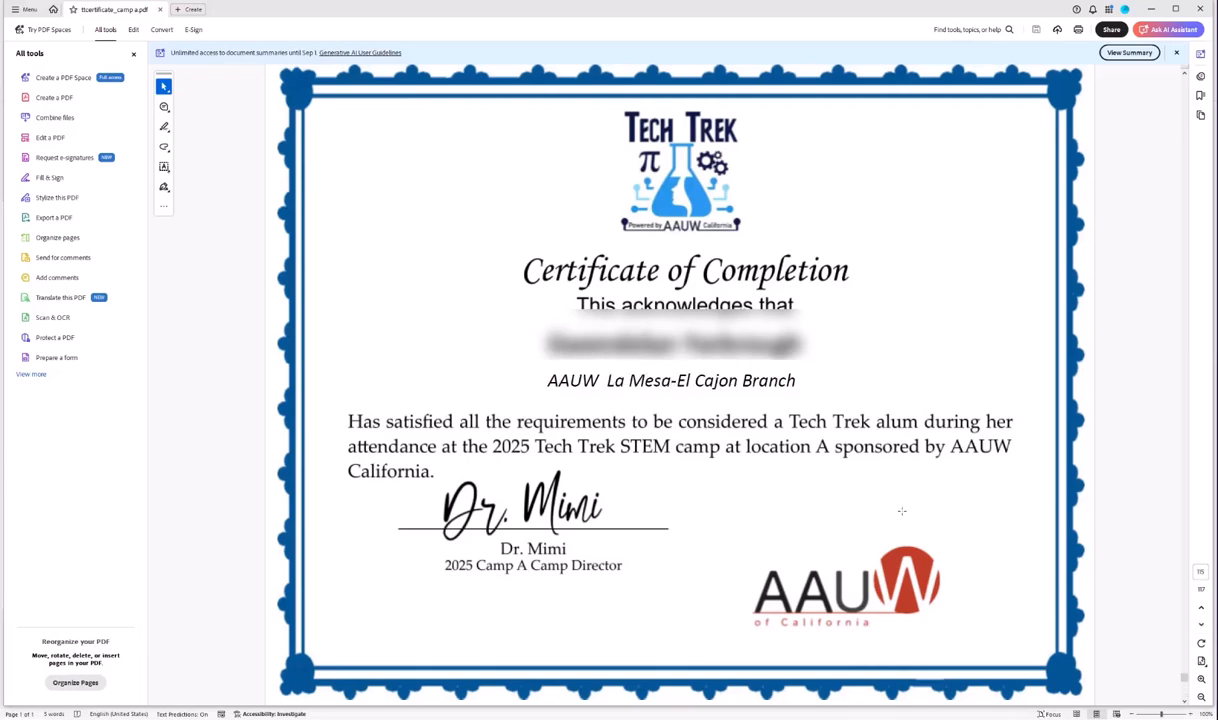
click(159, 10)
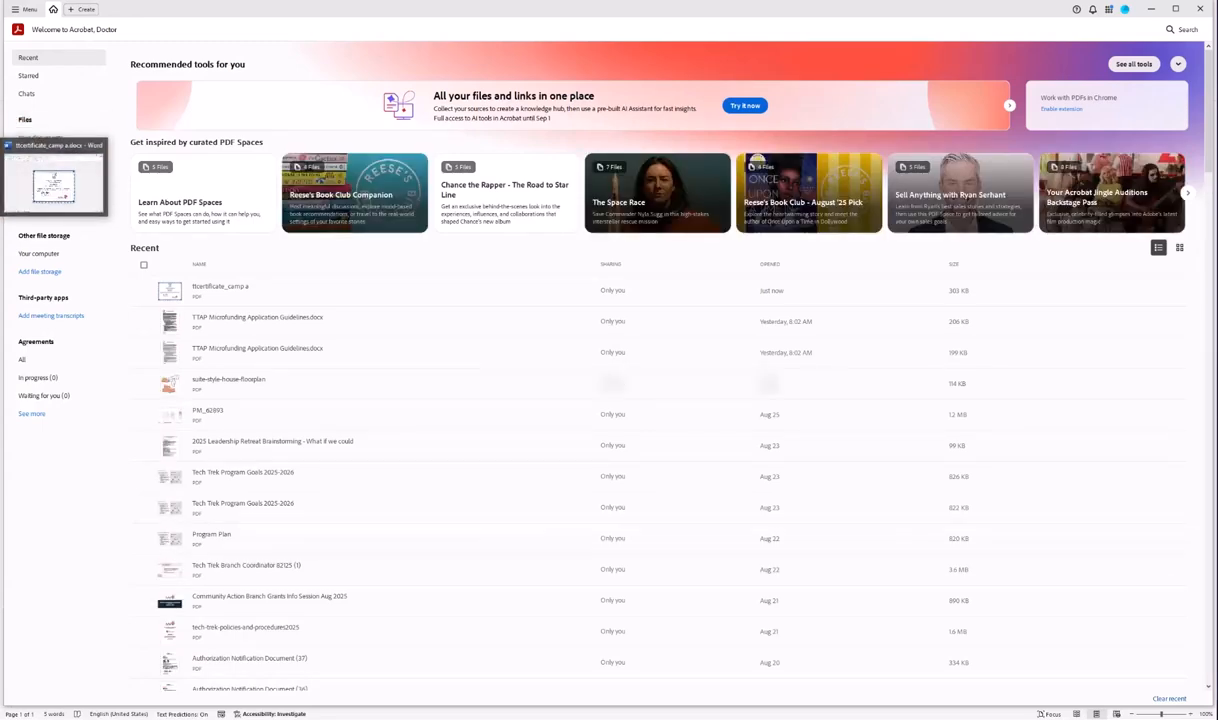
Switch to Word, sort the mail merge recipients by Branch Name, and preview the first record.
key(alt+Tab)
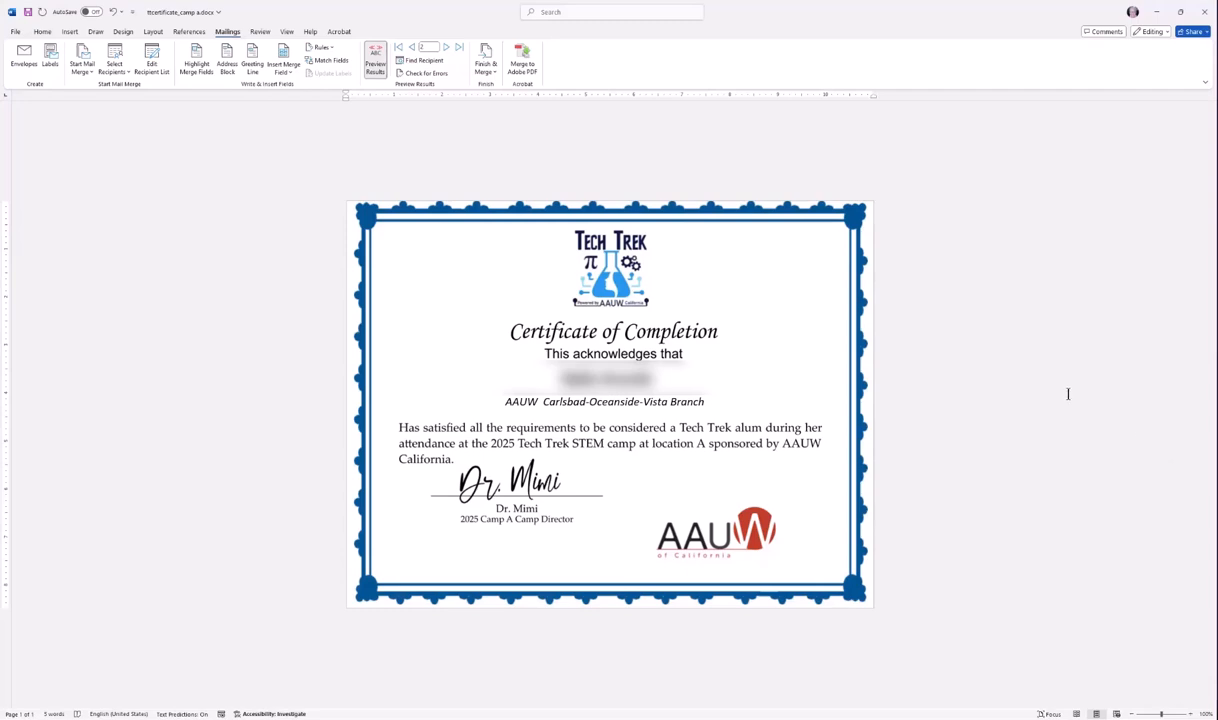
click(152, 70)
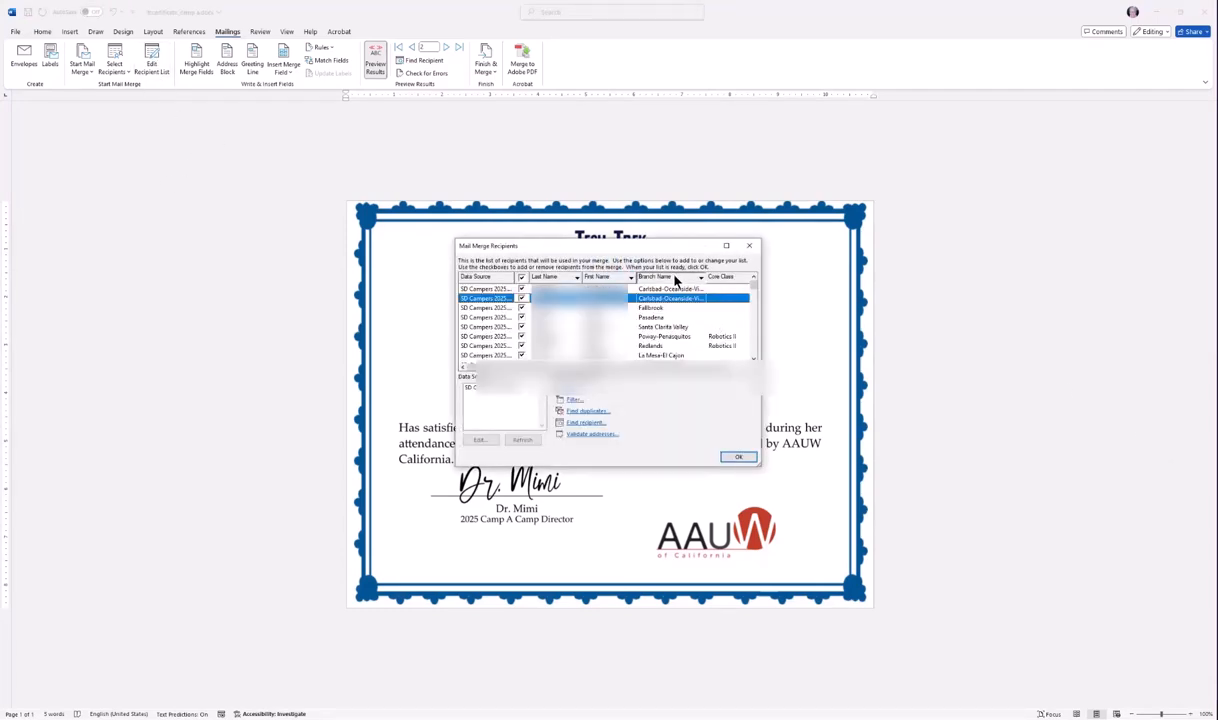
click(679, 278)
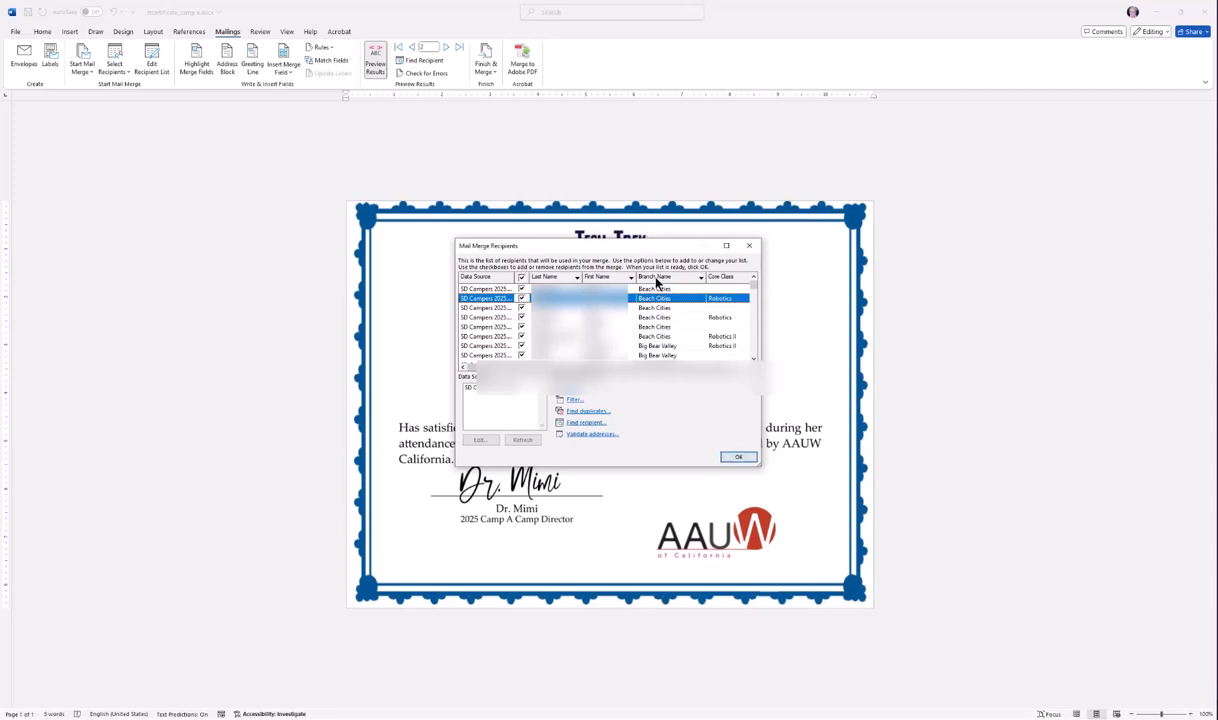
click(737, 456)
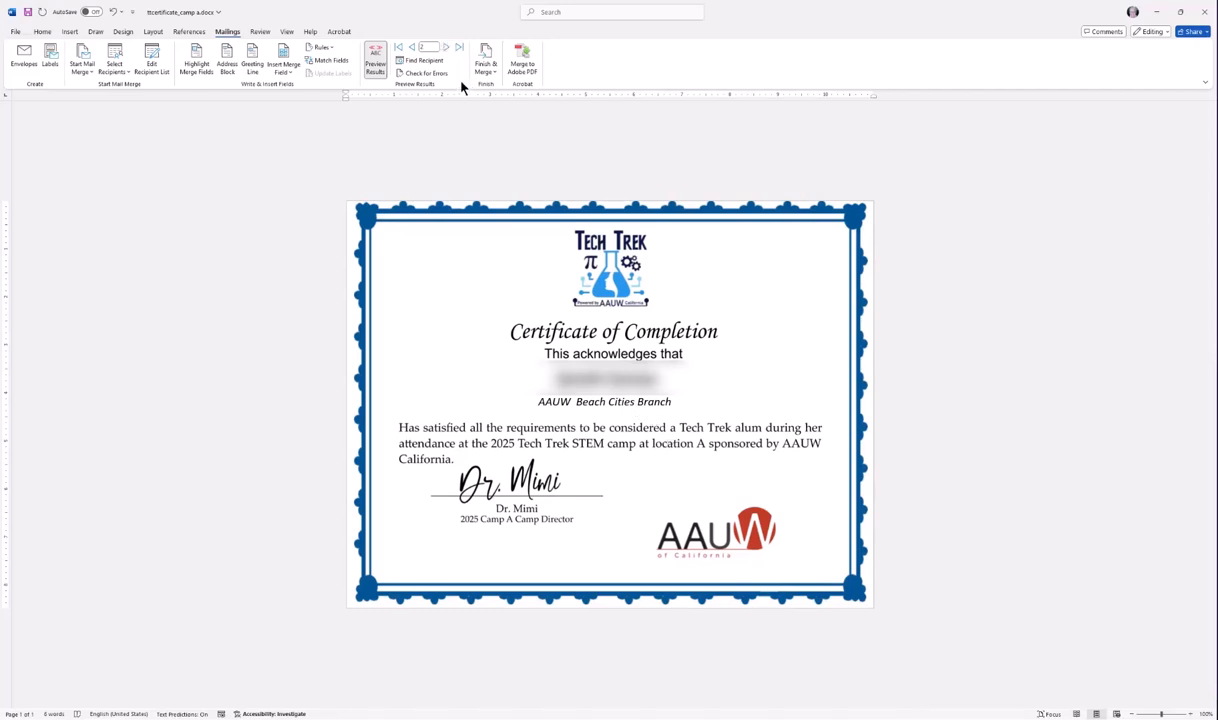
click(400, 47)
Print all merged records to Adobe PDF, saving the file as ttcertificate_camp a by branch.pdf in the certificates folder.
click(486, 62)
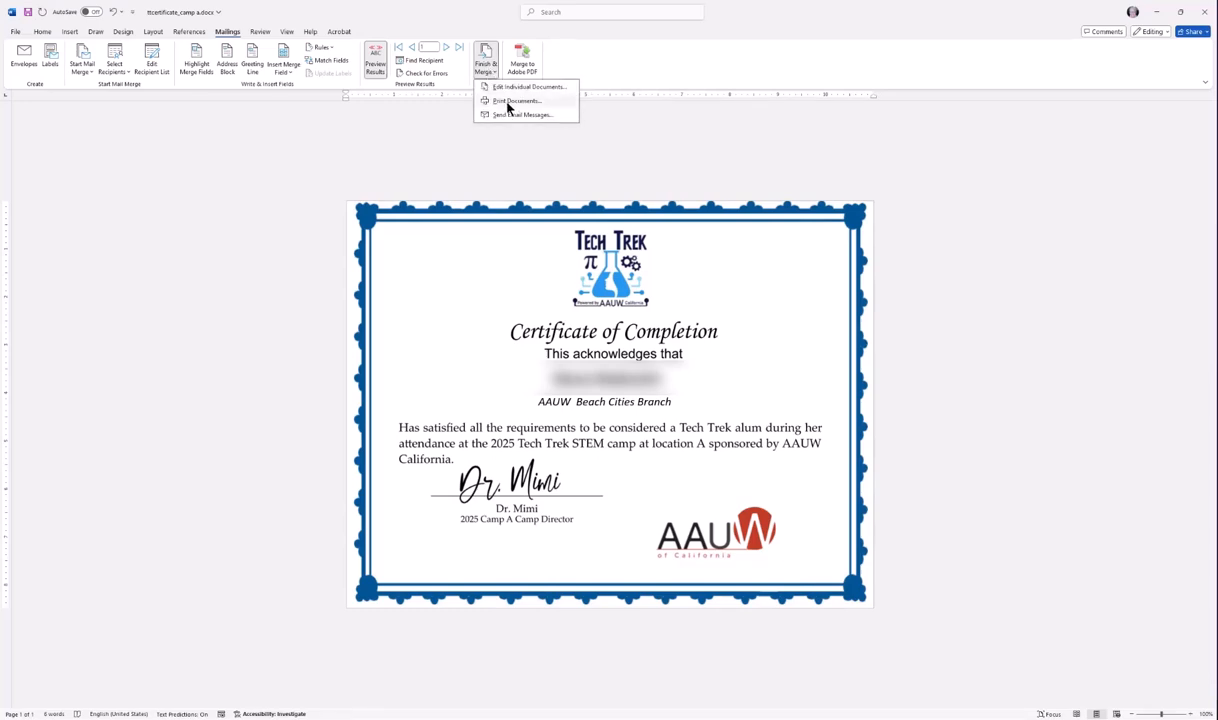
click(510, 101)
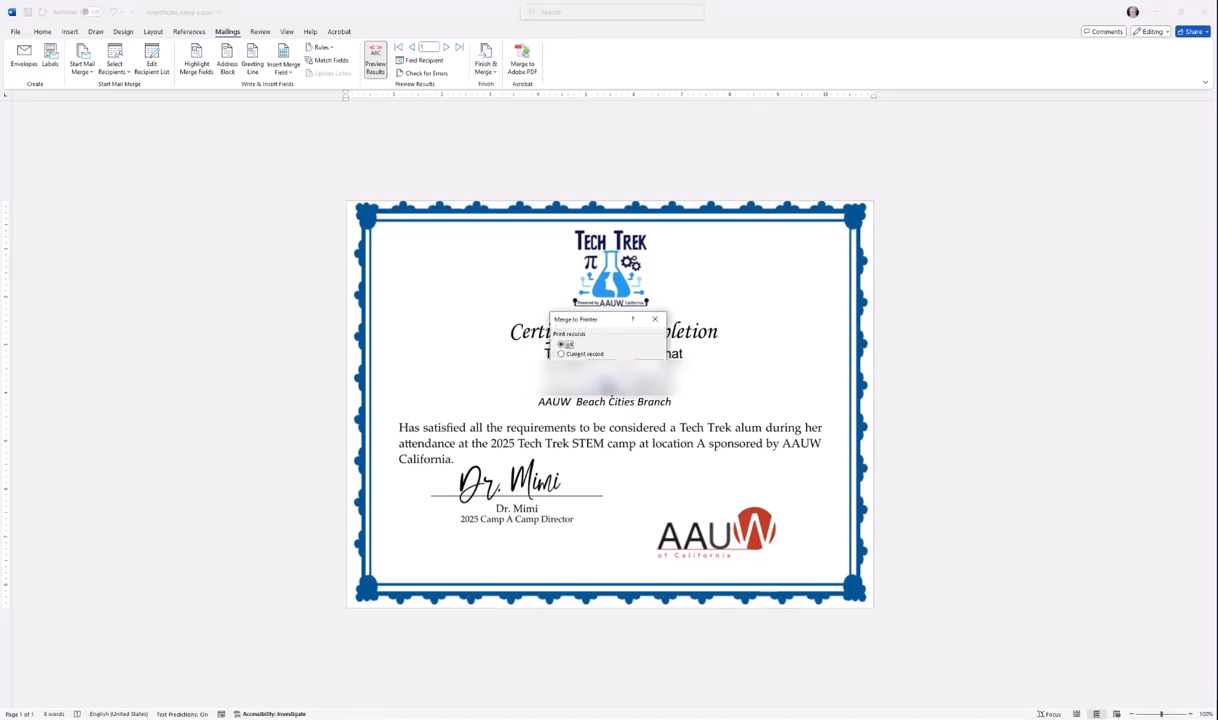
click(610, 373)
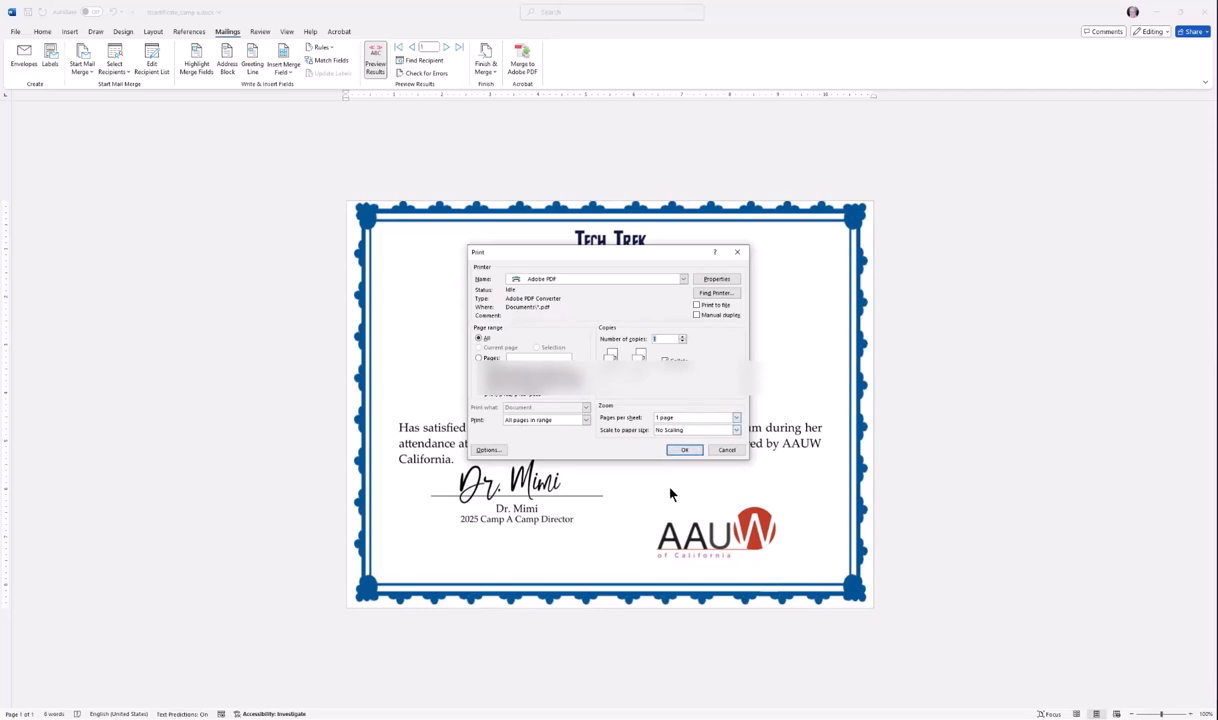
click(685, 450)
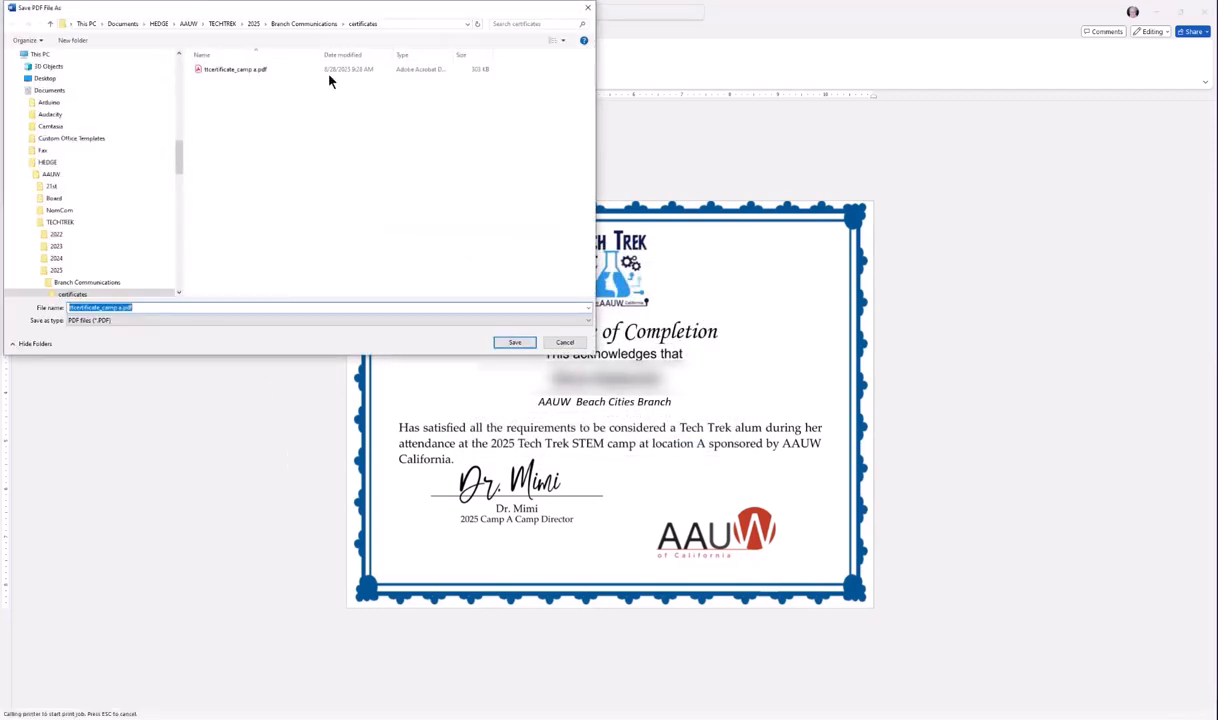
click(122, 309)
text(by branch)
click(514, 343)
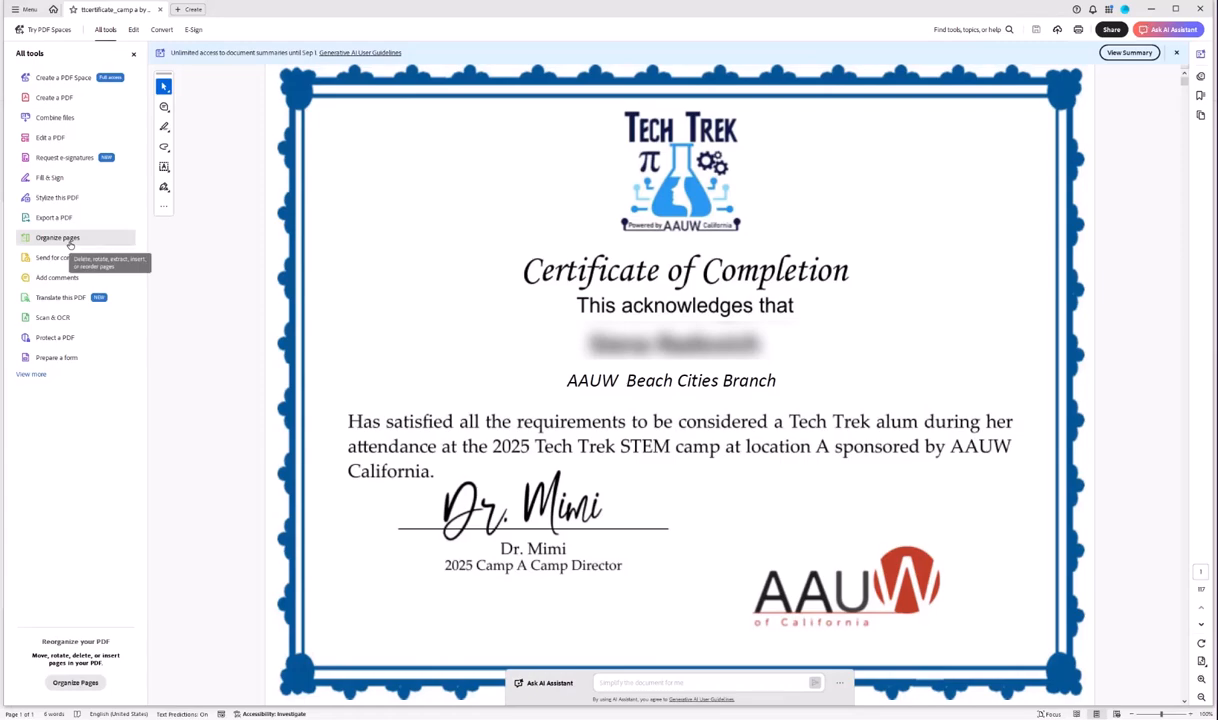
Extract pages 1-6, the Beach Cities certificates, from the by-branch PDF into a single new PDF.
click(69, 244)
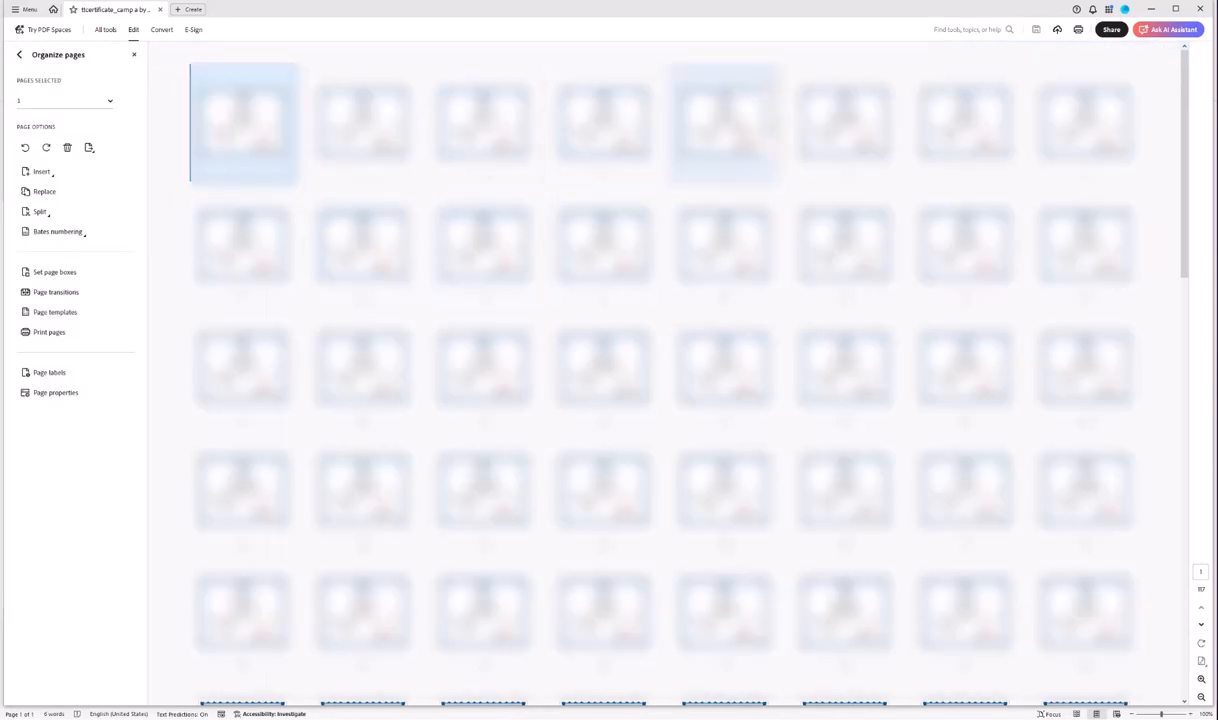
click(1201, 679)
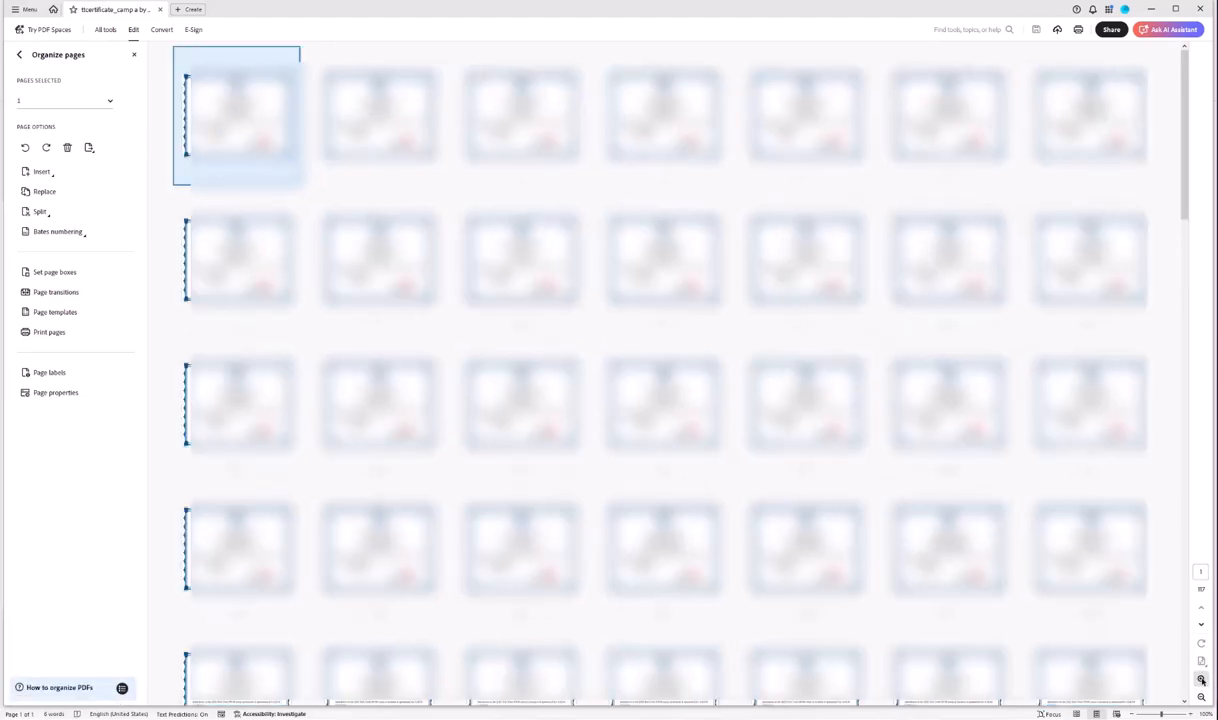
click(1201, 679)
click(1201, 679)
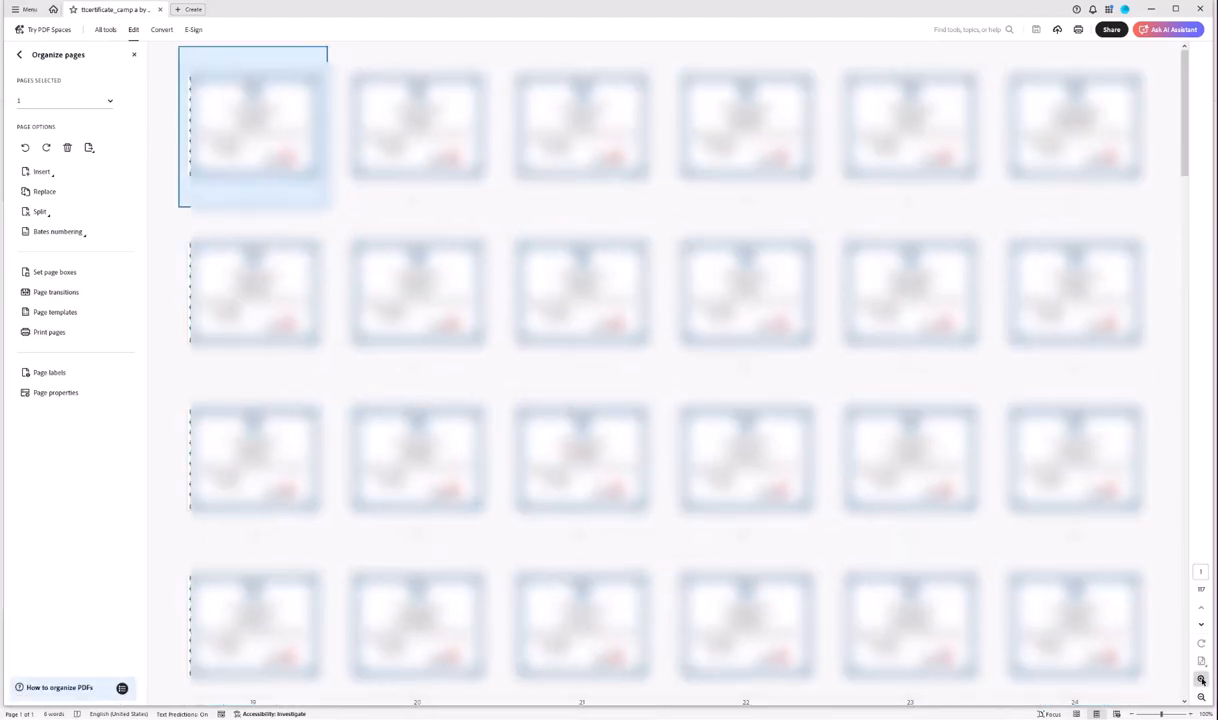
click(1201, 679)
click(1201, 679)
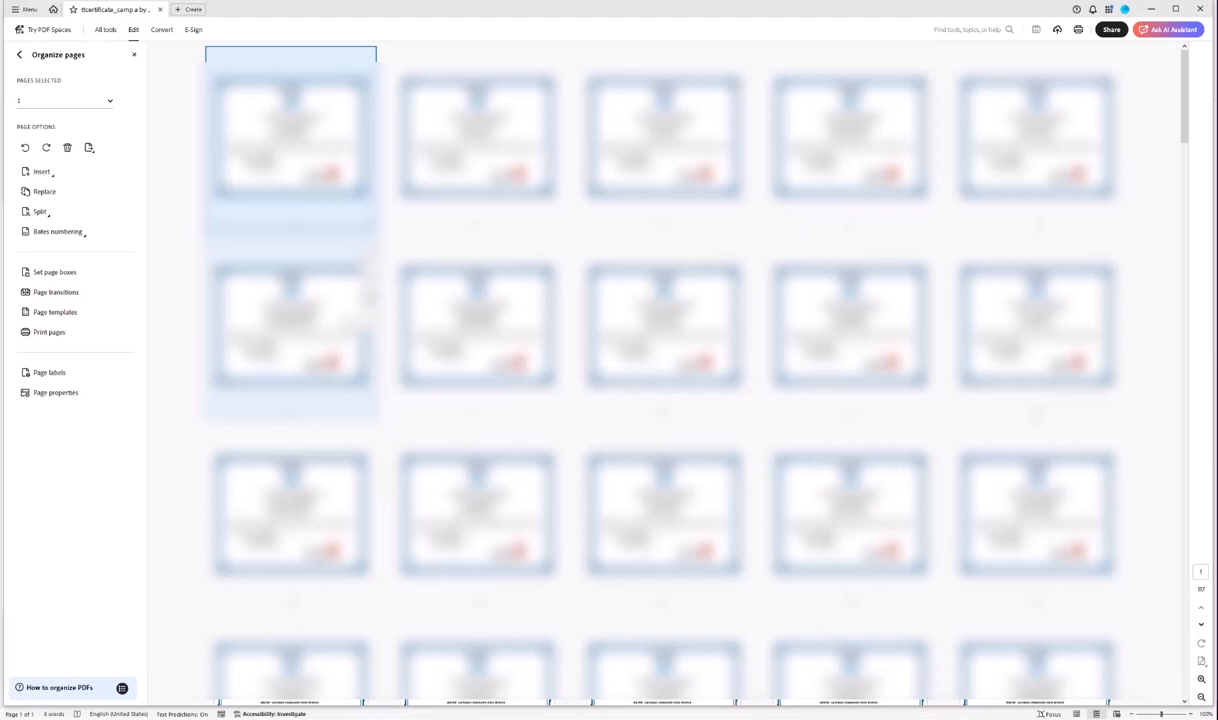
click(250, 330)
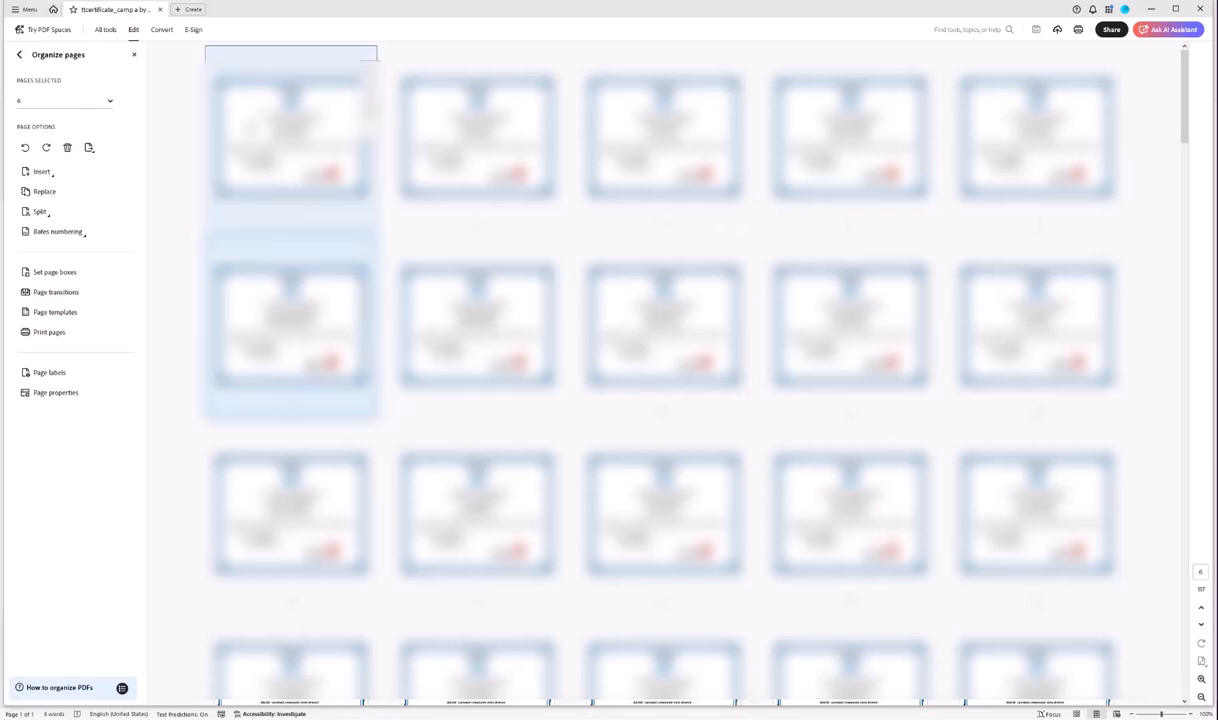
shift+click(290, 135)
right_click(251, 128)
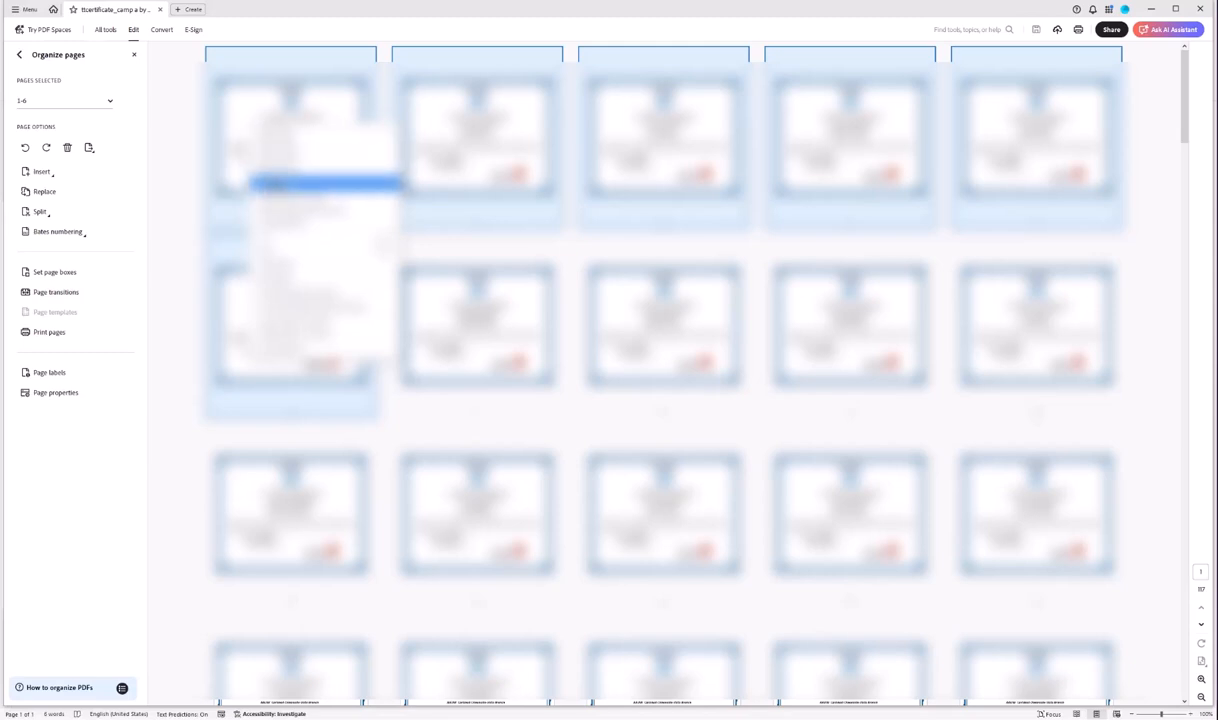
click(89, 148)
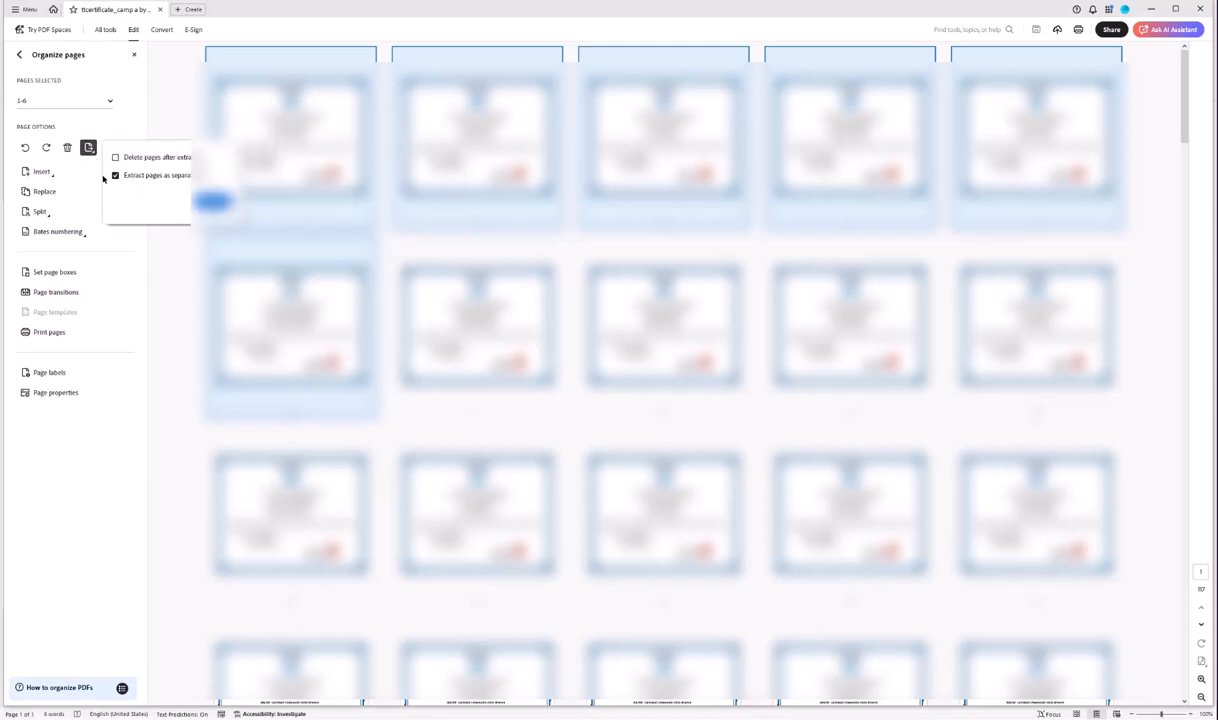
click(214, 201)
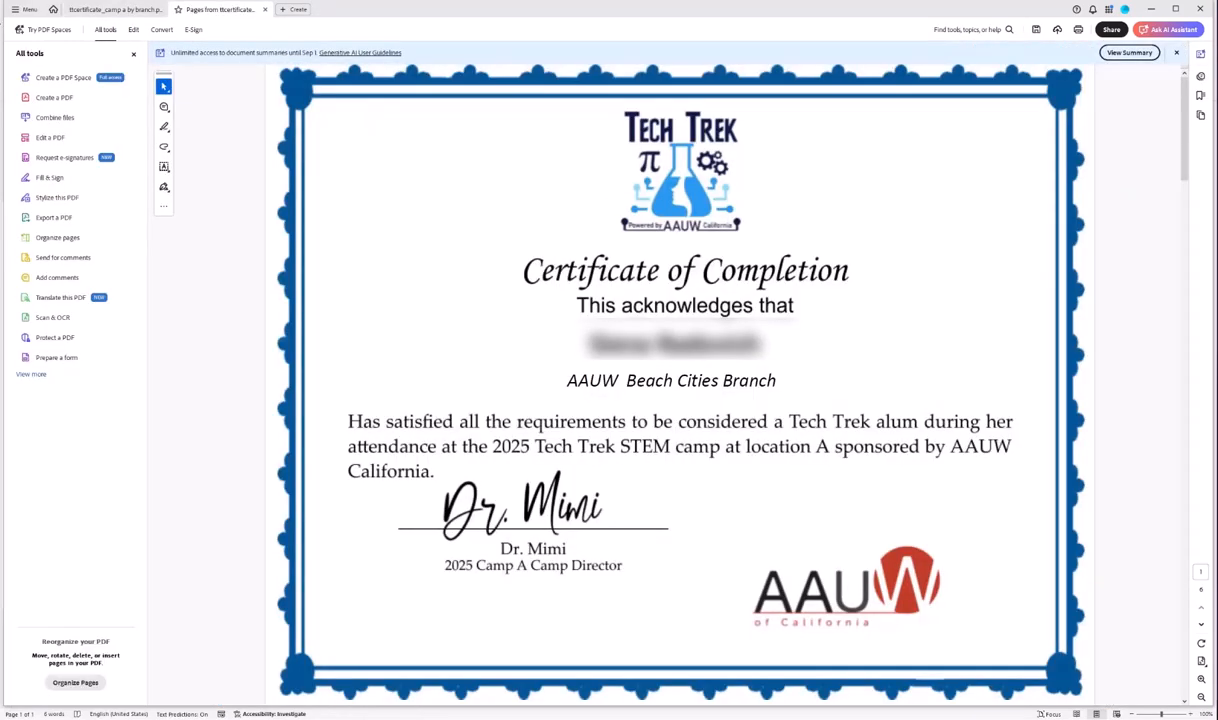
Save the extracted pages in the certificates folder as Beach Cities ttcertificate_camp a by branch.pdf.
click(22, 9)
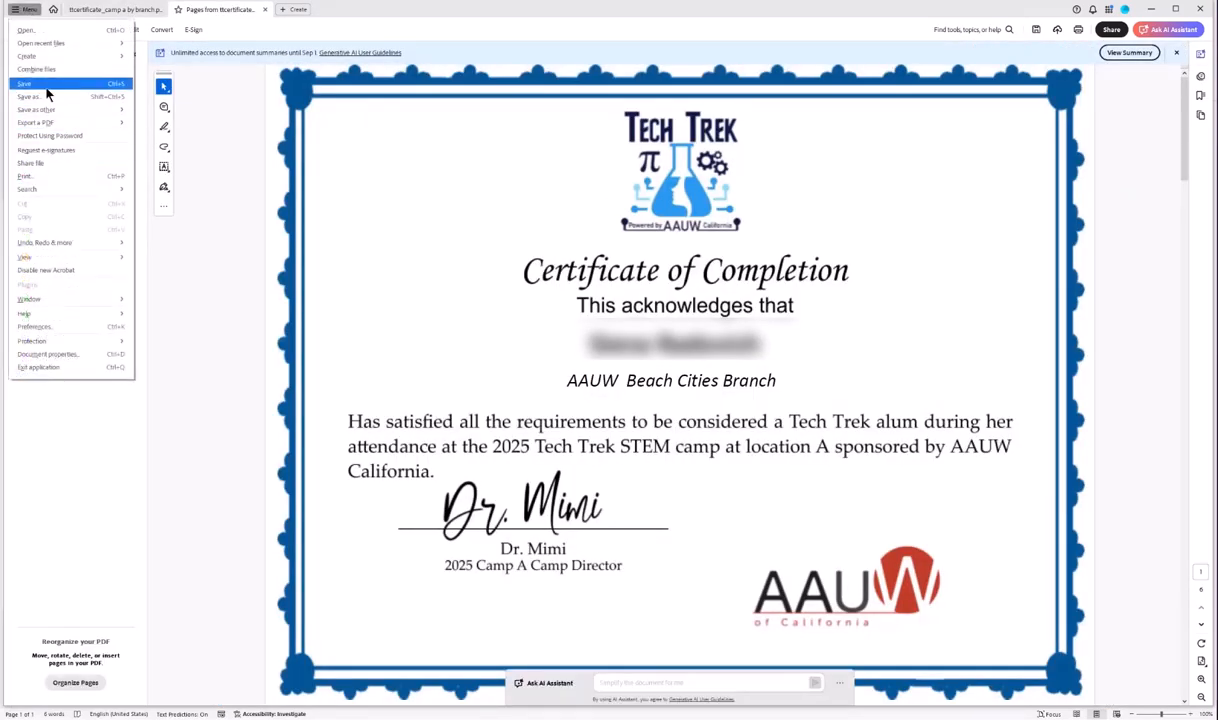
click(41, 98)
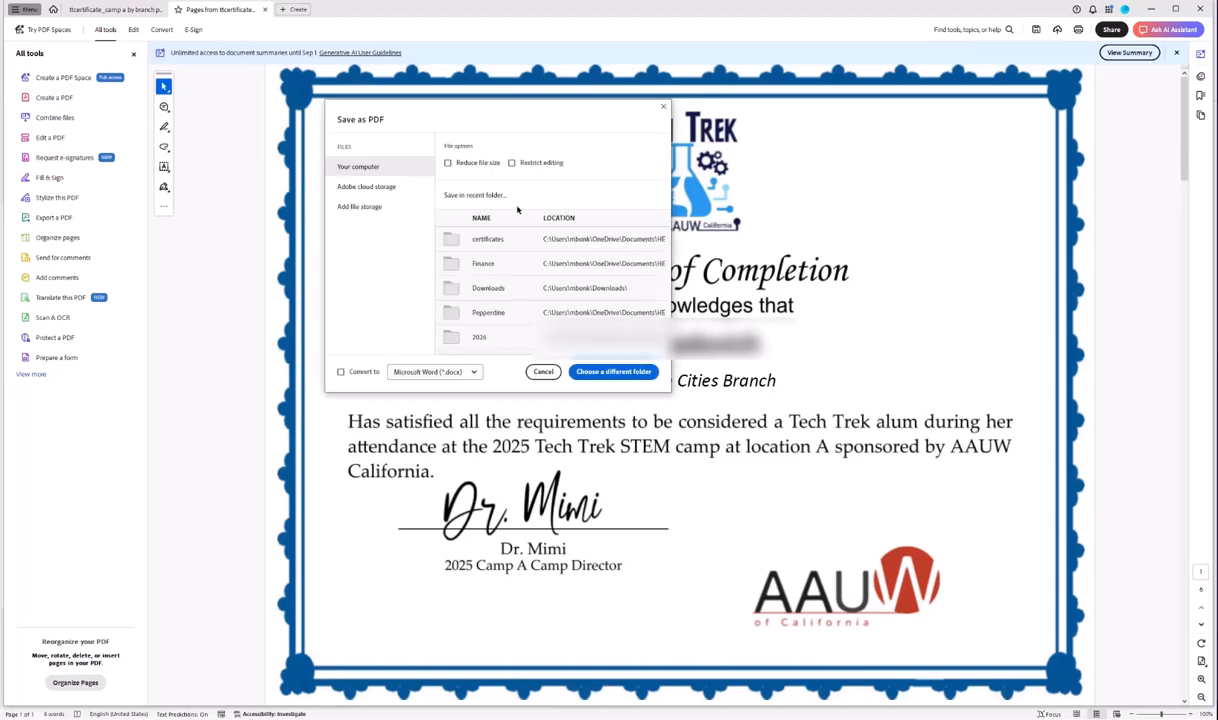
click(503, 239)
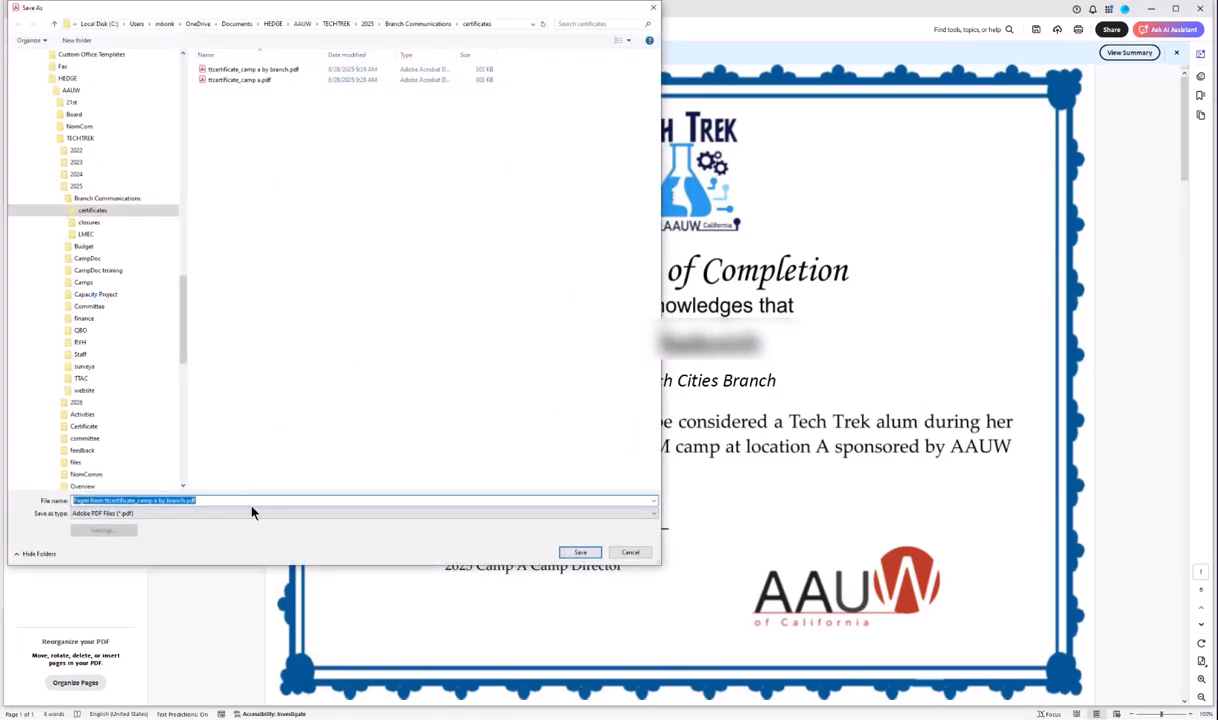
click(102, 500)
key(shift+Home)
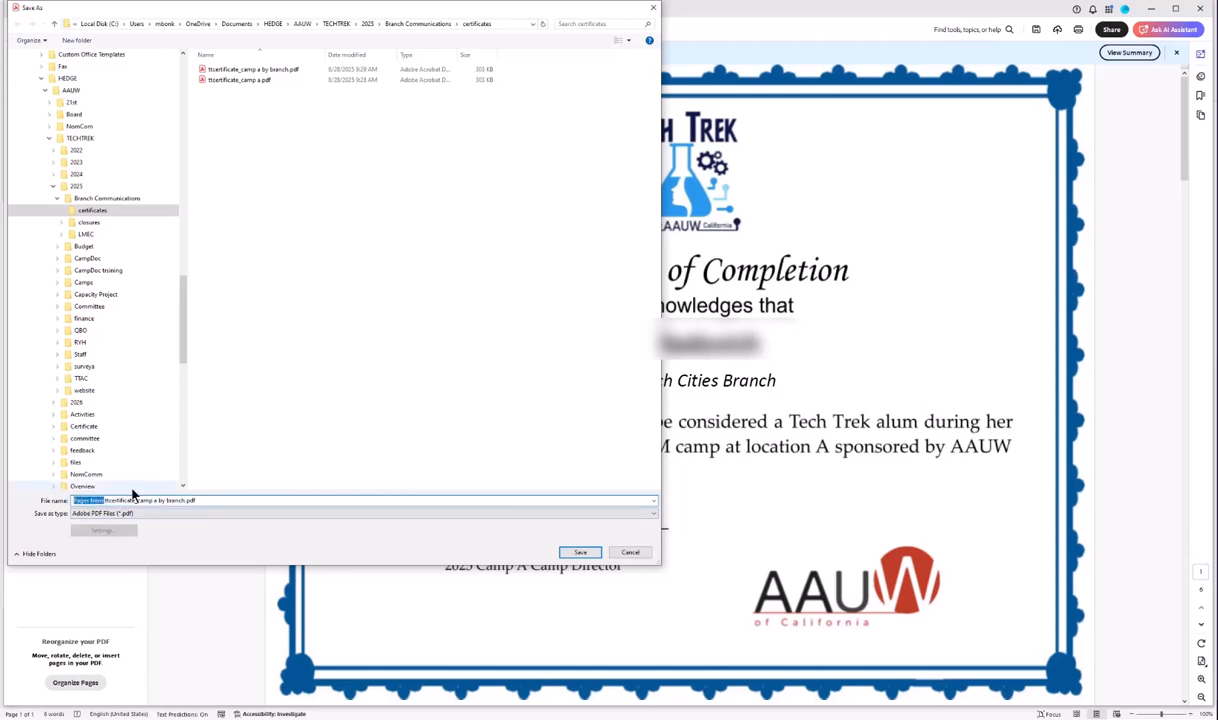
key(BackSpace)
text(Besch Cities)
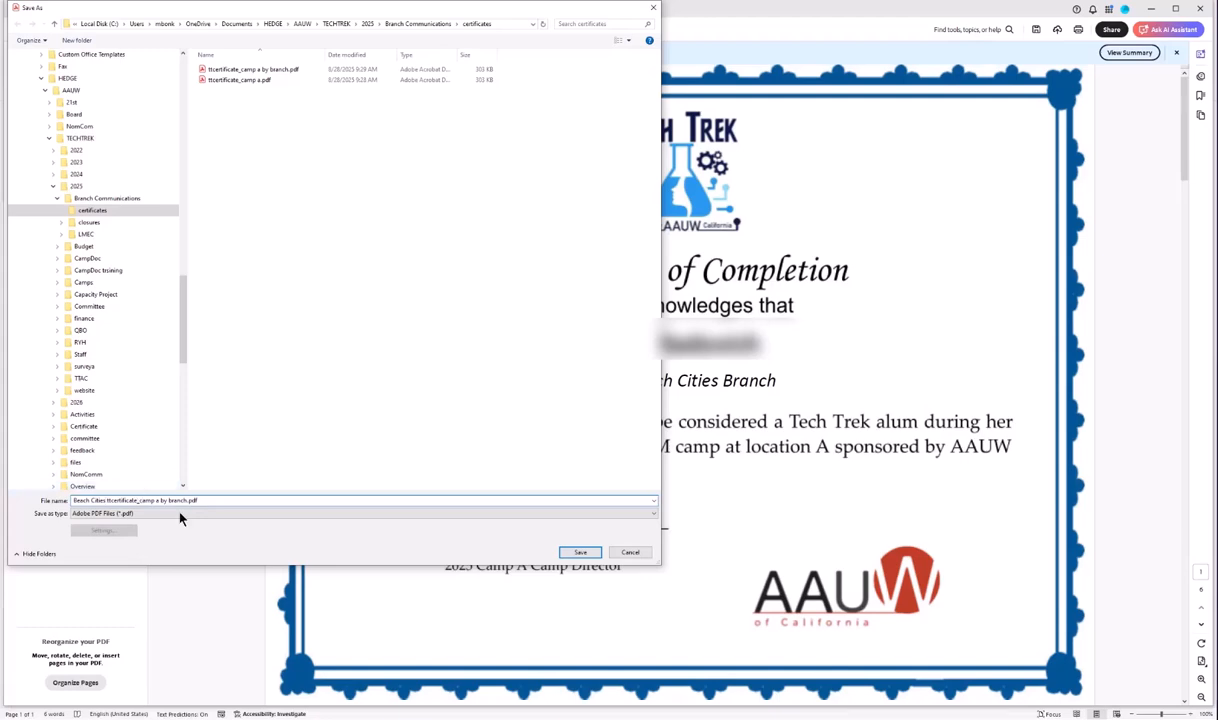
click(578, 552)
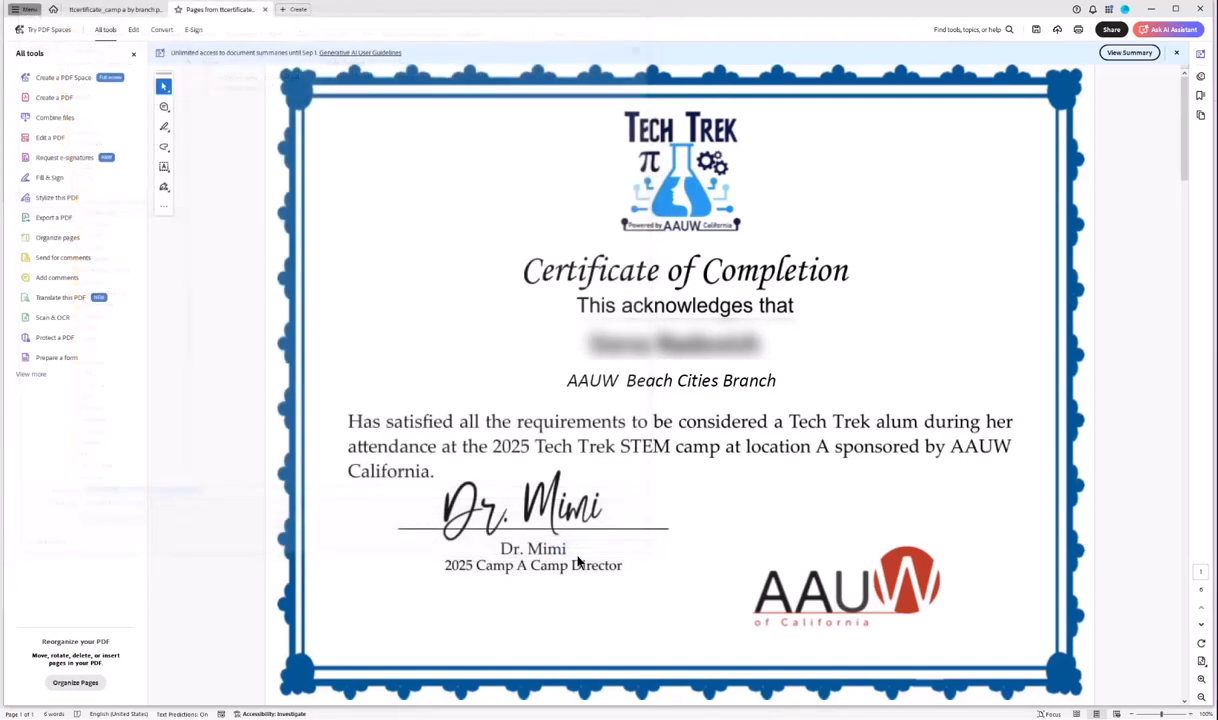
Look through the certificates in the Beach Cities PDF from first to last page.
scroll(1070, 415, down, 15)
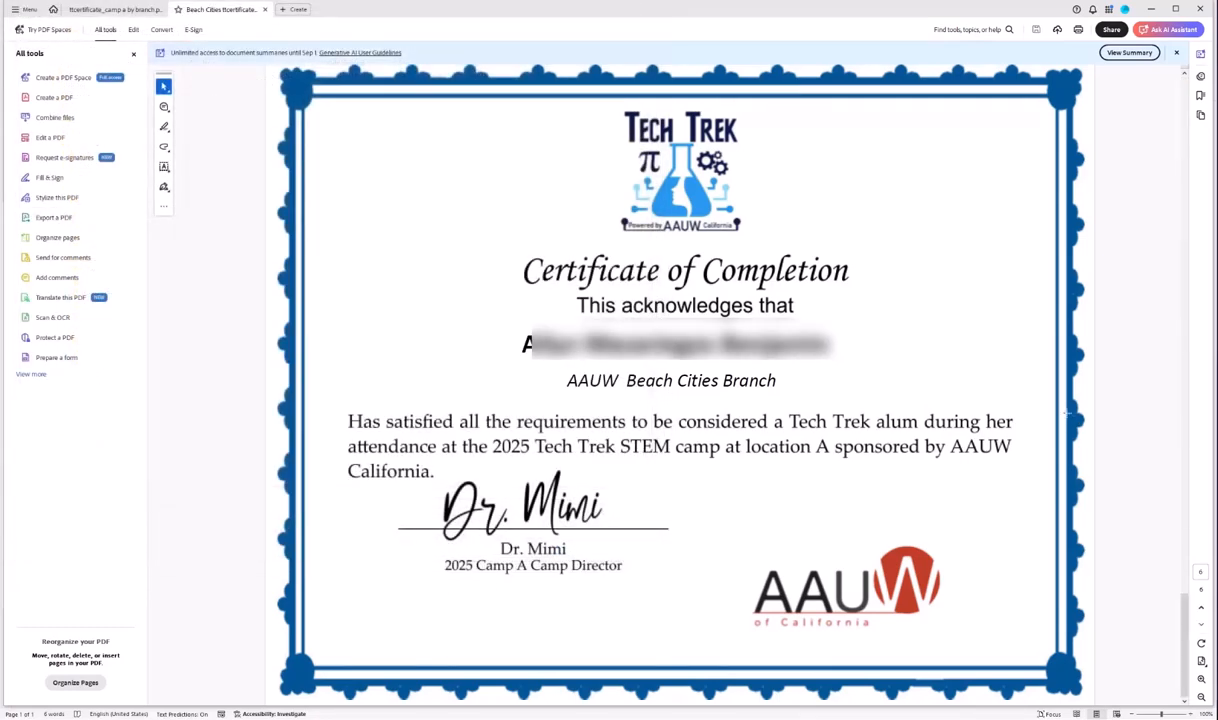
scroll(1058, 410, up, 15)
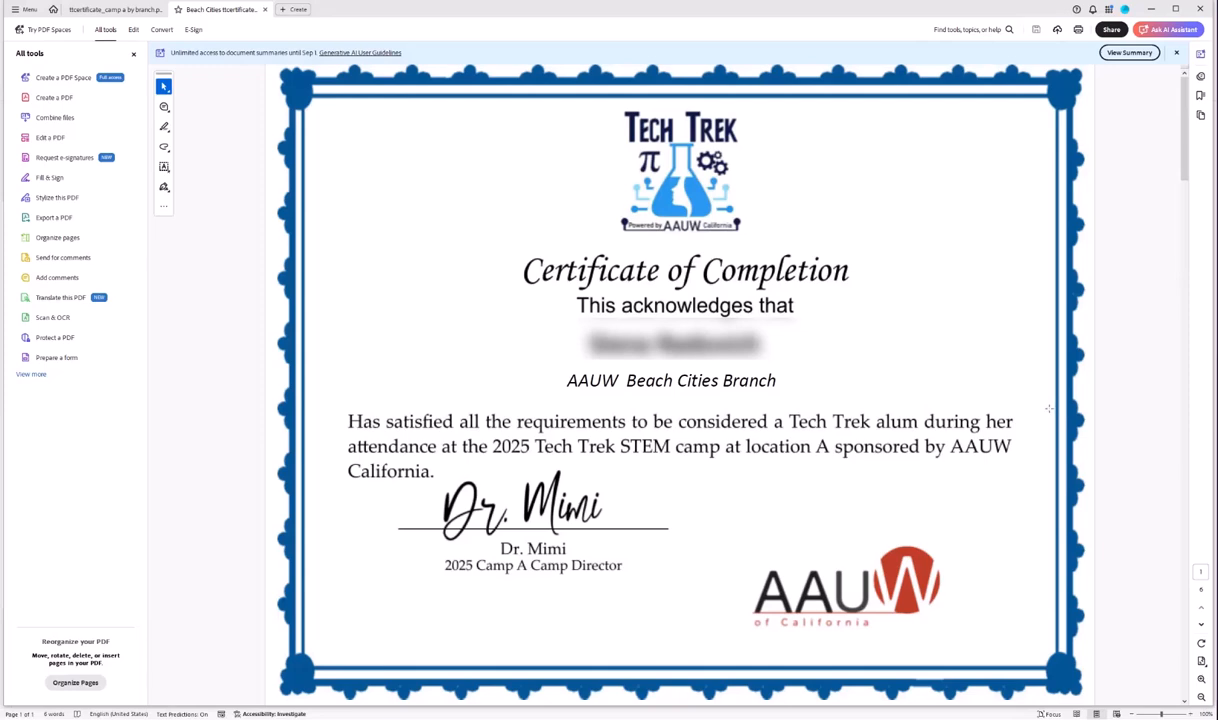
scroll(1049, 408, down, 15)
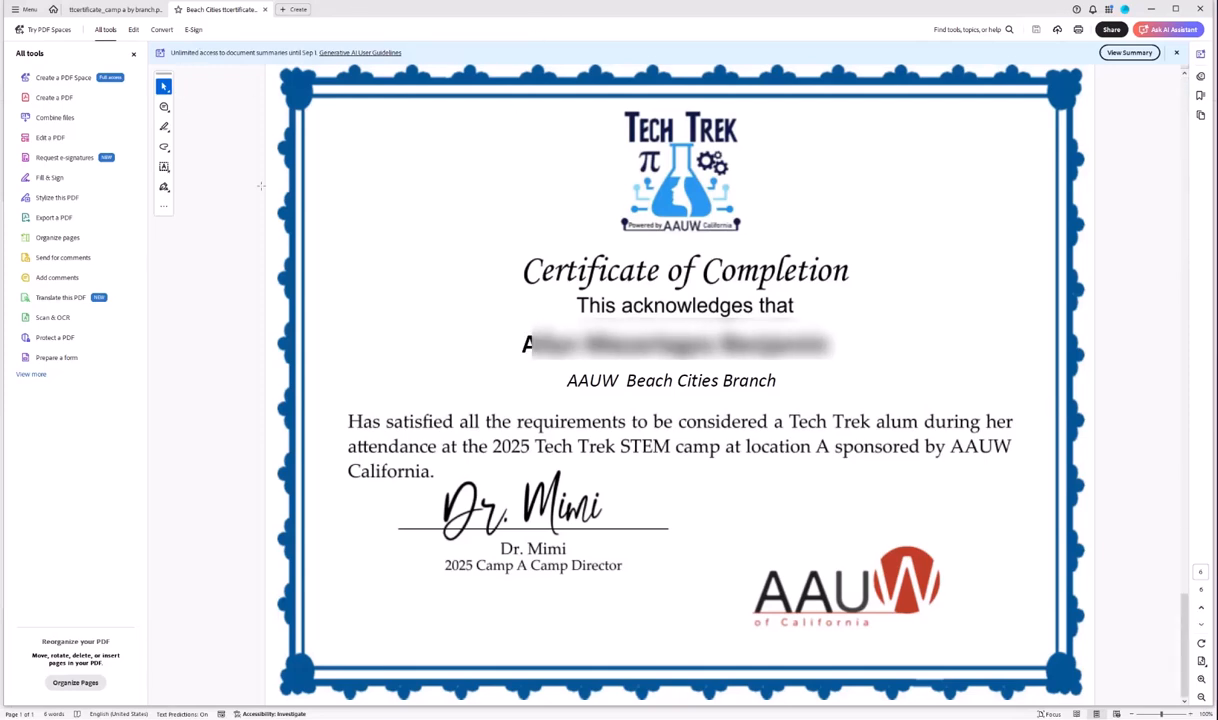